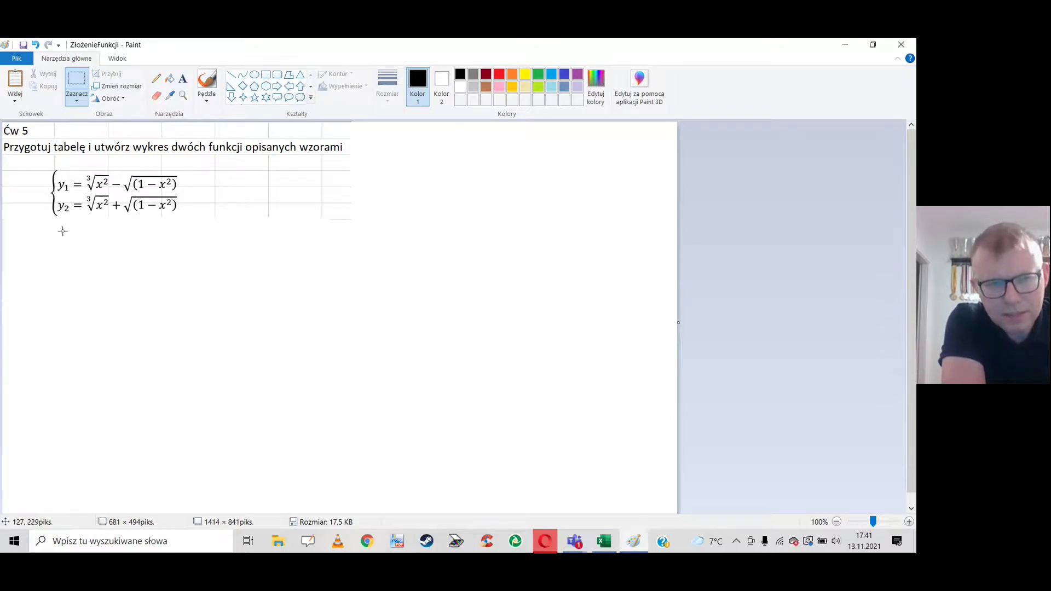
Select the Pencil tool in Paint for thin freehand writing
{"action": "left_click", "coordinate": [155, 78]}
Handwrite the domain condition D: 1−x²≥0 and rewrite it as x²−1≤0
{"action": "left_click", "coordinate": [394, 100]}
{"action": "left_click", "coordinate": [394, 102]}
{"action": "mouse_move", "coordinate": [55, 227]}
{"action": "left_mouse_down"}
{"action": "mouse_move", "coordinate": [55, 237]}
{"action": "mouse_move", "coordinate": [61, 225]}
{"action": "mouse_move", "coordinate": [129, 237]}
{"action": "mouse_move", "coordinate": [149, 224]}
{"action": "mouse_move", "coordinate": [158, 238]}
{"action": "mouse_move", "coordinate": [177, 231]}
{"action": "mouse_move", "coordinate": [186, 242]}
{"action": "left_mouse_up"}
{"action": "left_click", "coordinate": [163, 231]}
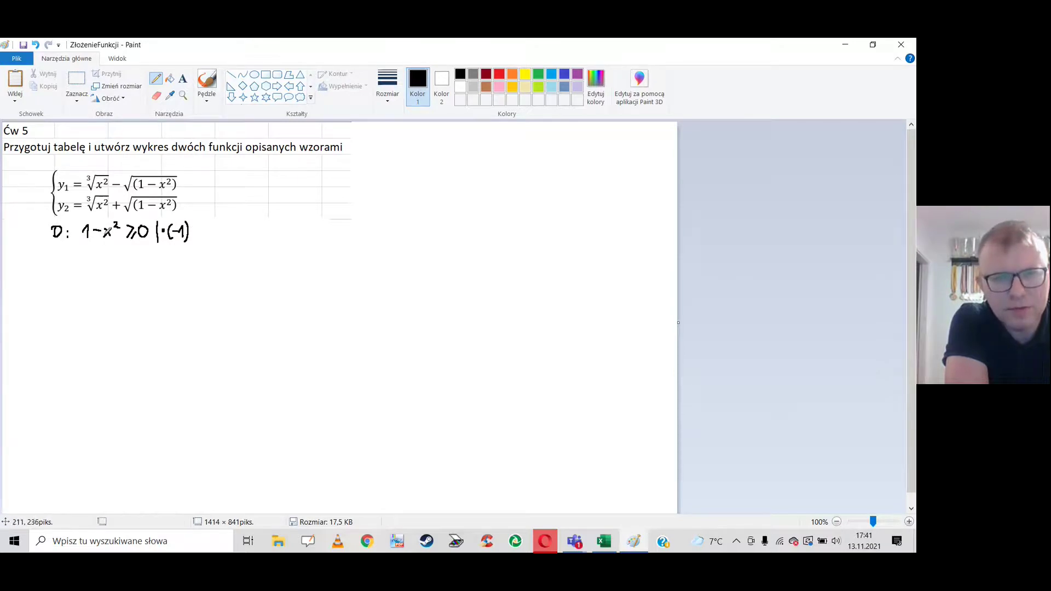
{"action": "mouse_move", "coordinate": [82, 254]}
{"action": "left_mouse_down"}
{"action": "mouse_move", "coordinate": [90, 267]}
{"action": "mouse_move", "coordinate": [102, 256]}
{"action": "mouse_move", "coordinate": [139, 263]}
{"action": "mouse_move", "coordinate": [147, 252]}
{"action": "left_mouse_up"}
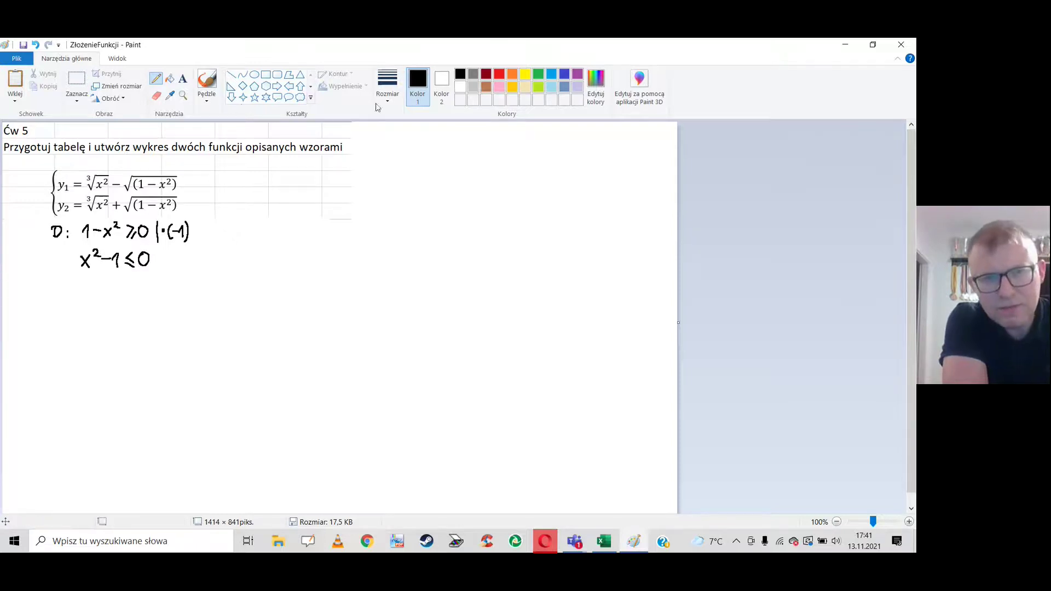
Add a green note with the identity a²−b²=(a−b)(a+b)
{"action": "left_click", "coordinate": [539, 74]}
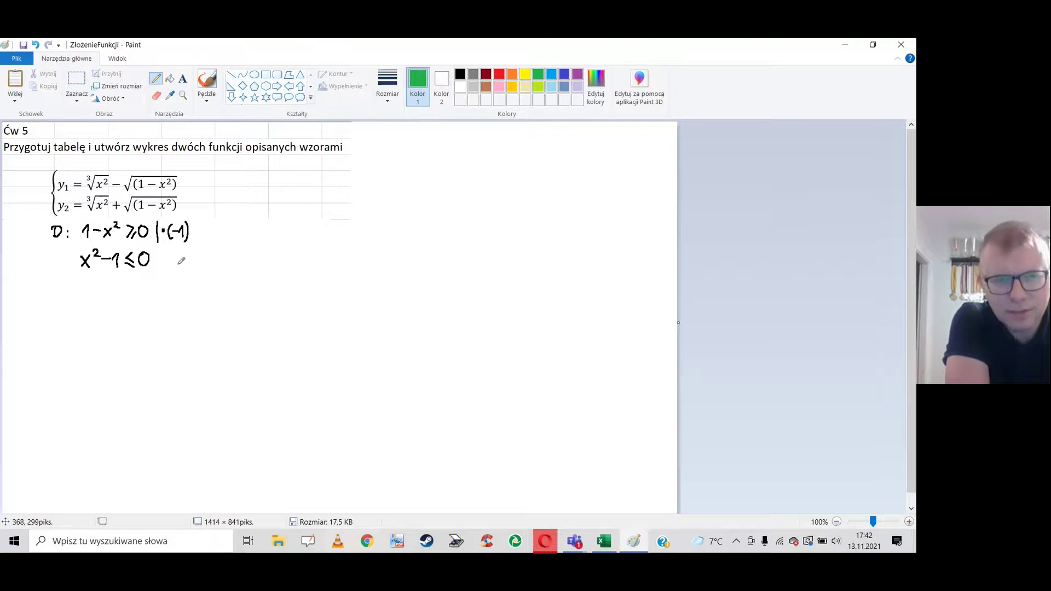
{"action": "left_click_drag", "start_coordinate": [181, 259], "coordinate": [273, 261]}
{"action": "left_click_drag", "start_coordinate": [275, 254], "coordinate": [285, 268]}
{"action": "mouse_move", "coordinate": [292, 251]}
{"action": "left_mouse_down"}
{"action": "mouse_move", "coordinate": [290, 268]}
{"action": "mouse_move", "coordinate": [299, 253]}
{"action": "mouse_move", "coordinate": [316, 268]}
{"action": "left_mouse_up"}
{"action": "left_click_drag", "start_coordinate": [323, 249], "coordinate": [334, 272]}
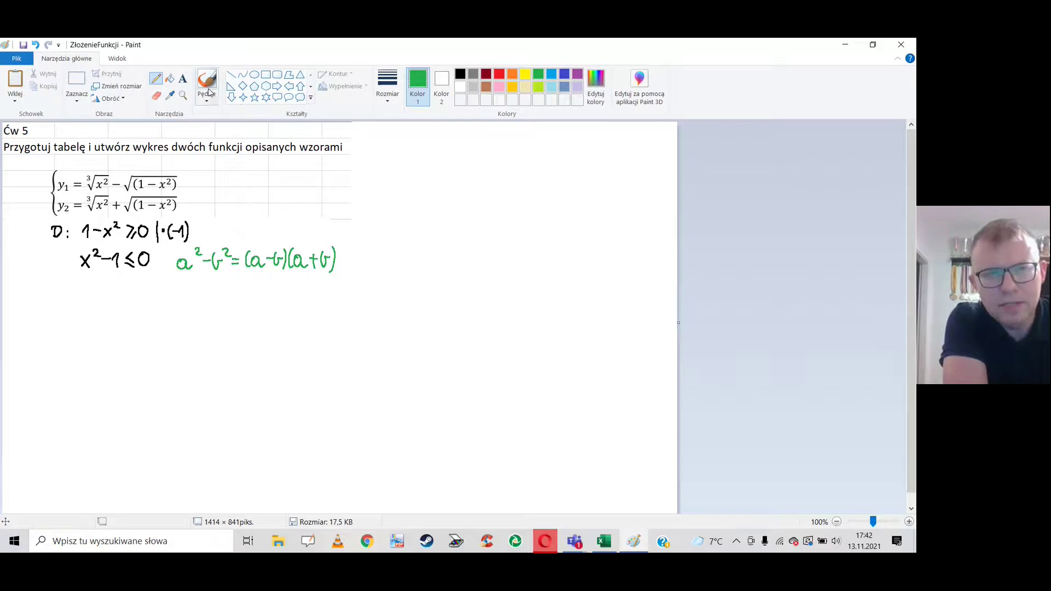
In black, write (x−1)(x+1)≤0 with arrows down to the roots x=1 and x=−1
{"action": "left_click", "coordinate": [460, 73]}
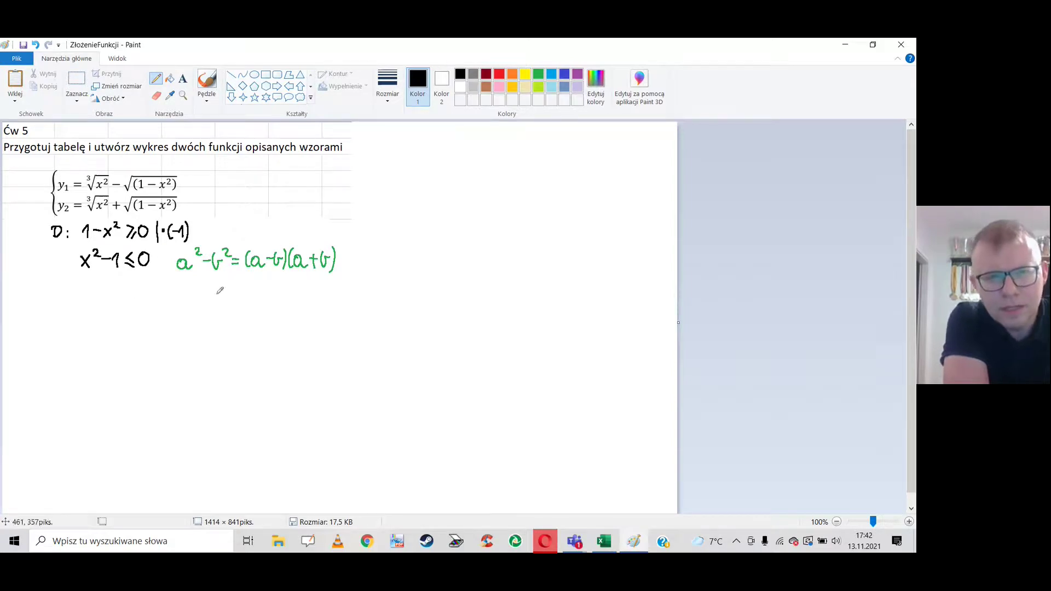
{"action": "mouse_move", "coordinate": [79, 286]}
{"action": "left_mouse_down"}
{"action": "mouse_move", "coordinate": [119, 298]}
{"action": "mouse_move", "coordinate": [74, 300]}
{"action": "left_mouse_up"}
{"action": "mouse_move", "coordinate": [135, 281]}
{"action": "left_mouse_down"}
{"action": "mouse_move", "coordinate": [133, 298]}
{"action": "mouse_move", "coordinate": [192, 296]}
{"action": "left_mouse_up"}
{"action": "mouse_move", "coordinate": [206, 277]}
{"action": "left_mouse_down"}
{"action": "mouse_move", "coordinate": [207, 291]}
{"action": "mouse_move", "coordinate": [206, 279]}
{"action": "left_mouse_up"}
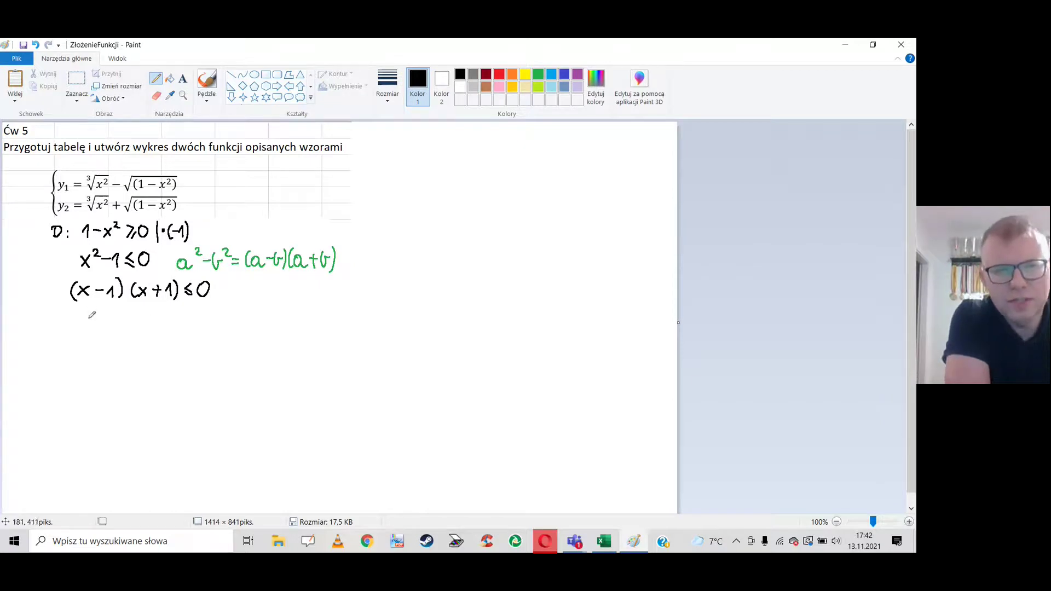
{"action": "left_click_drag", "start_coordinate": [99, 314], "coordinate": [98, 319]}
{"action": "left_click_drag", "start_coordinate": [95, 311], "coordinate": [108, 327]}
{"action": "left_click_drag", "start_coordinate": [100, 332], "coordinate": [108, 330]}
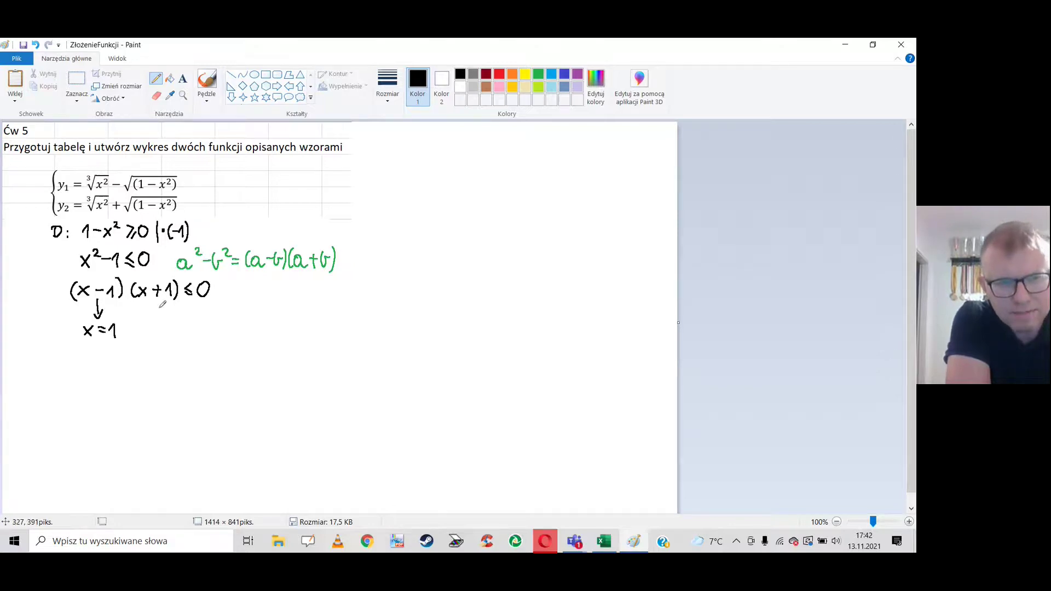
{"action": "mouse_move", "coordinate": [153, 305]}
{"action": "left_mouse_down"}
{"action": "mouse_move", "coordinate": [153, 321]}
{"action": "mouse_move", "coordinate": [182, 337]}
{"action": "left_mouse_up"}
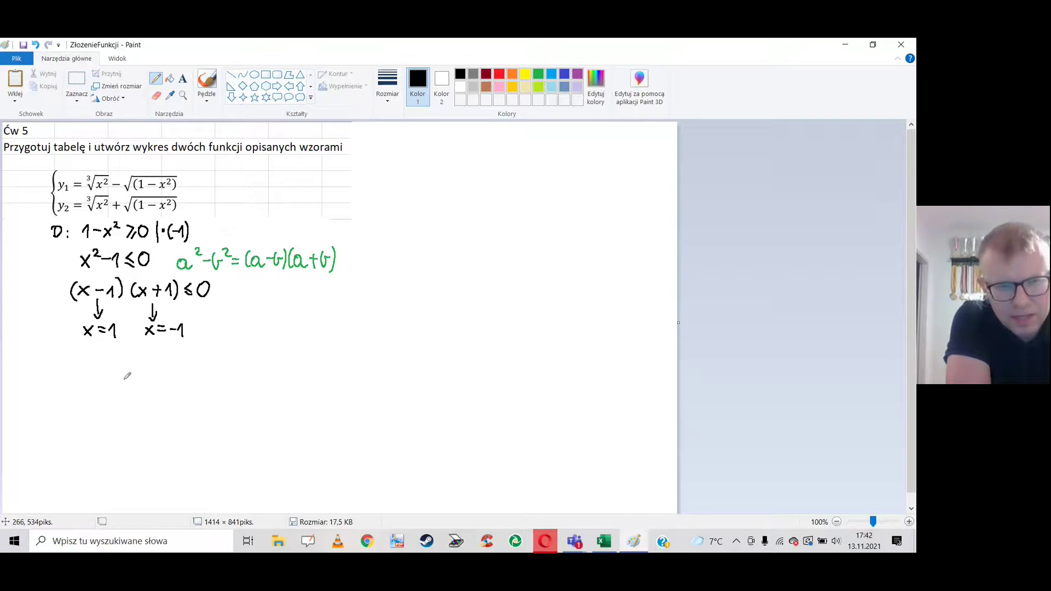
Sketch the number line with −1 and 1, the parabola, and the answer x∈<−1,1>
{"action": "mouse_move", "coordinate": [107, 377]}
{"action": "left_mouse_down"}
{"action": "mouse_move", "coordinate": [184, 371]}
{"action": "mouse_move", "coordinate": [105, 382]}
{"action": "mouse_move", "coordinate": [114, 399]}
{"action": "left_mouse_up"}
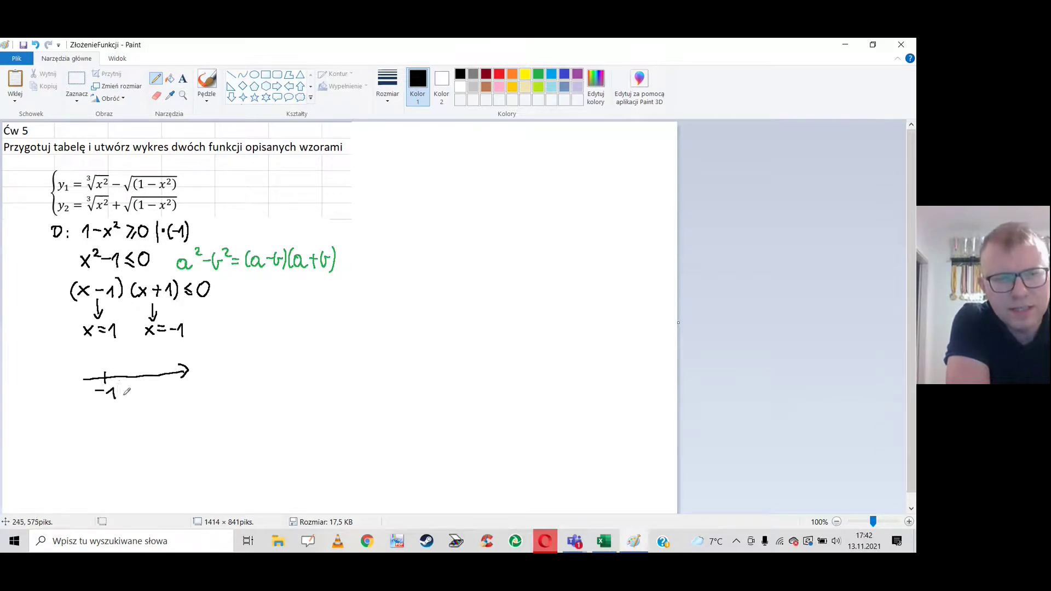
{"action": "left_click_drag", "start_coordinate": [162, 367], "coordinate": [161, 397]}
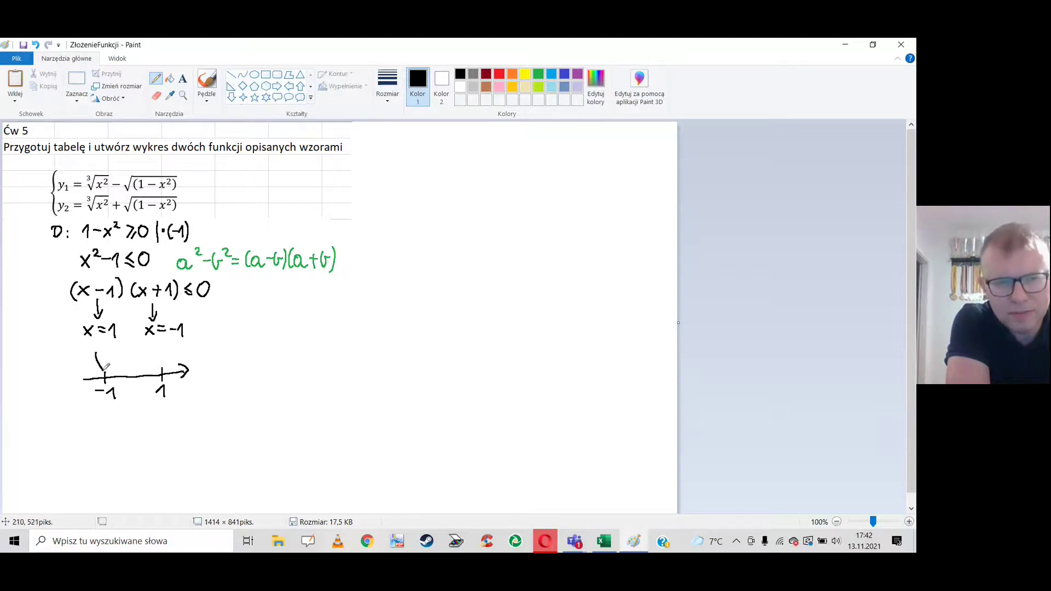
{"action": "left_click_drag", "start_coordinate": [162, 374], "coordinate": [171, 352]}
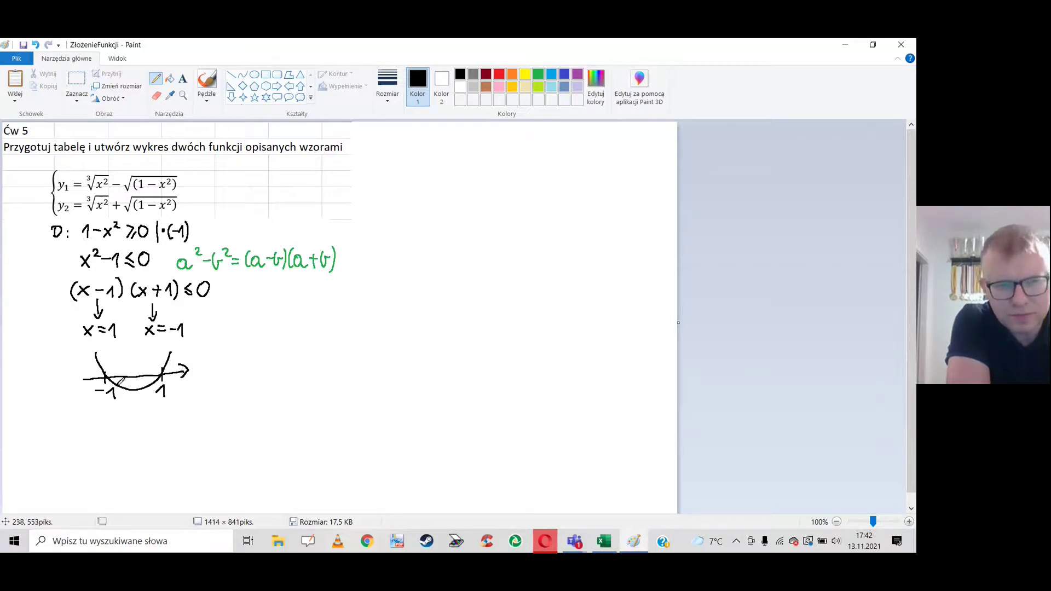
{"action": "left_click_drag", "start_coordinate": [144, 378], "coordinate": [159, 377]}
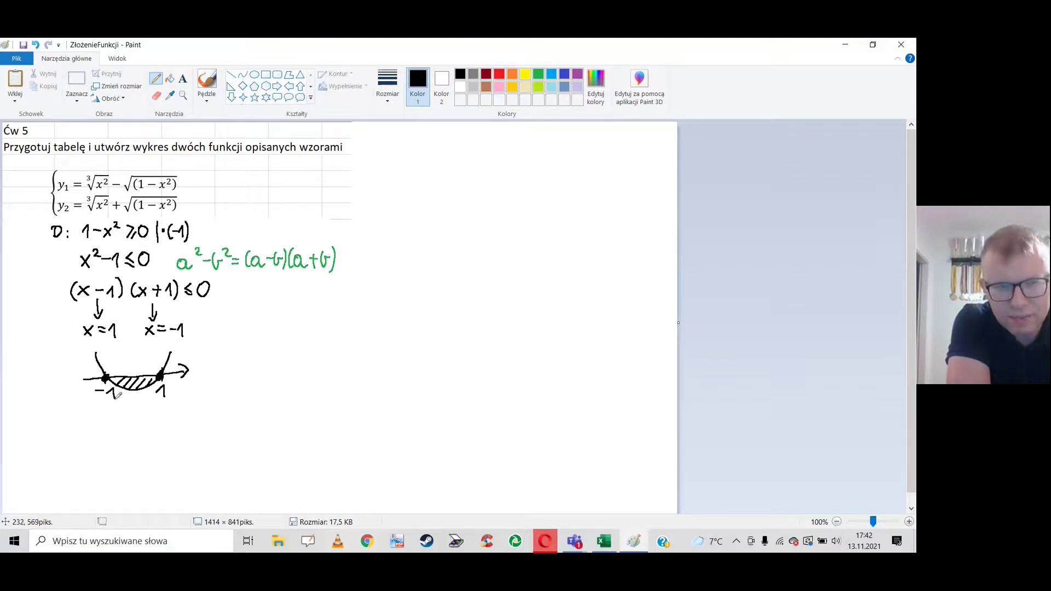
{"action": "mouse_move", "coordinate": [140, 416]}
{"action": "left_mouse_down"}
{"action": "mouse_move", "coordinate": [153, 429]}
{"action": "mouse_move", "coordinate": [177, 426]}
{"action": "left_mouse_up"}
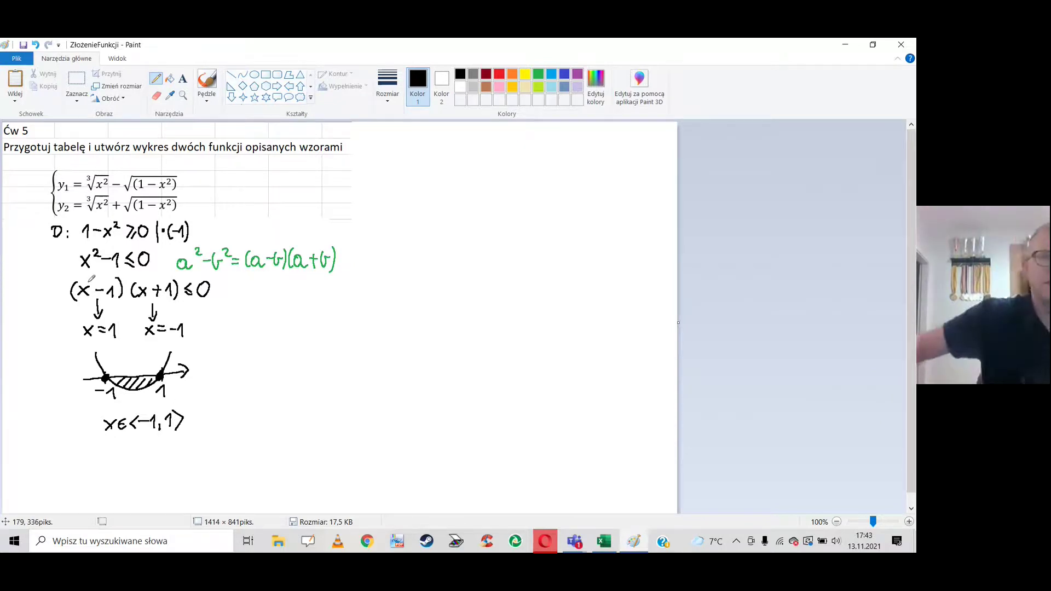
Select and copy the whole worked solution, then switch to the Excel workbook
{"action": "left_click", "coordinate": [77, 80]}
{"action": "left_click_drag", "start_coordinate": [3, 124], "coordinate": [353, 440]}
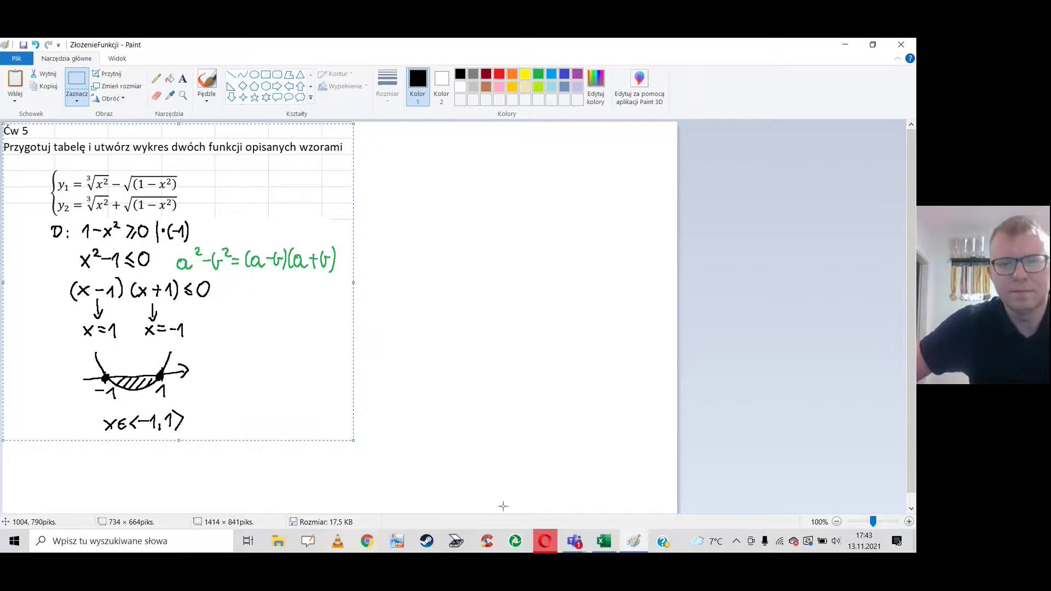
{"action": "left_click", "coordinate": [604, 541]}
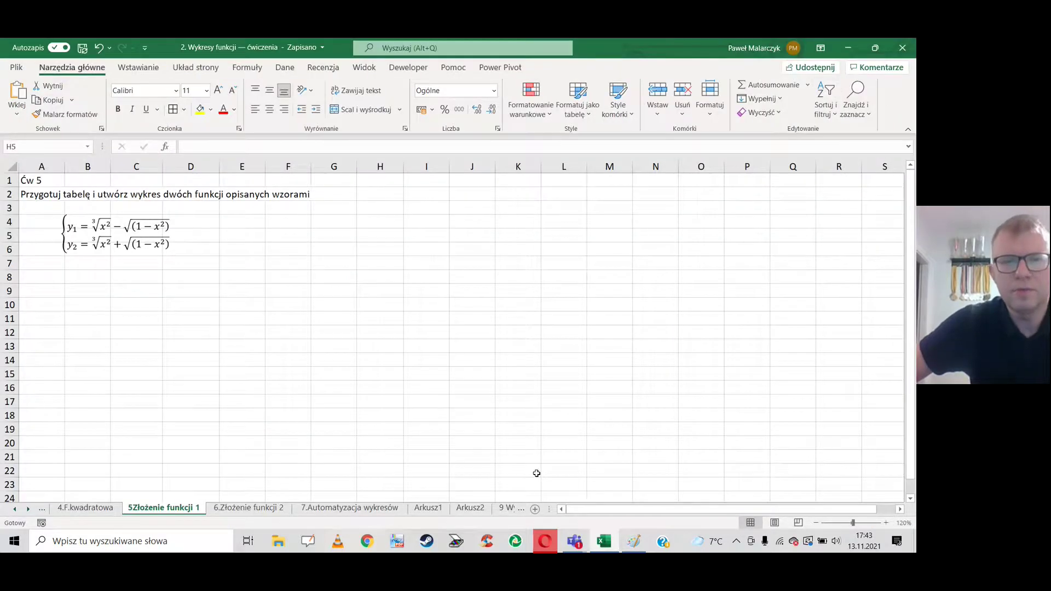
Paste the handwritten solution image and move it beside the Ćw 5 formulas, around columns L–Q
{"action": "key", "text": "ctrl+v"}
{"action": "left_click_drag", "start_coordinate": [347, 240], "coordinate": [567, 205]}
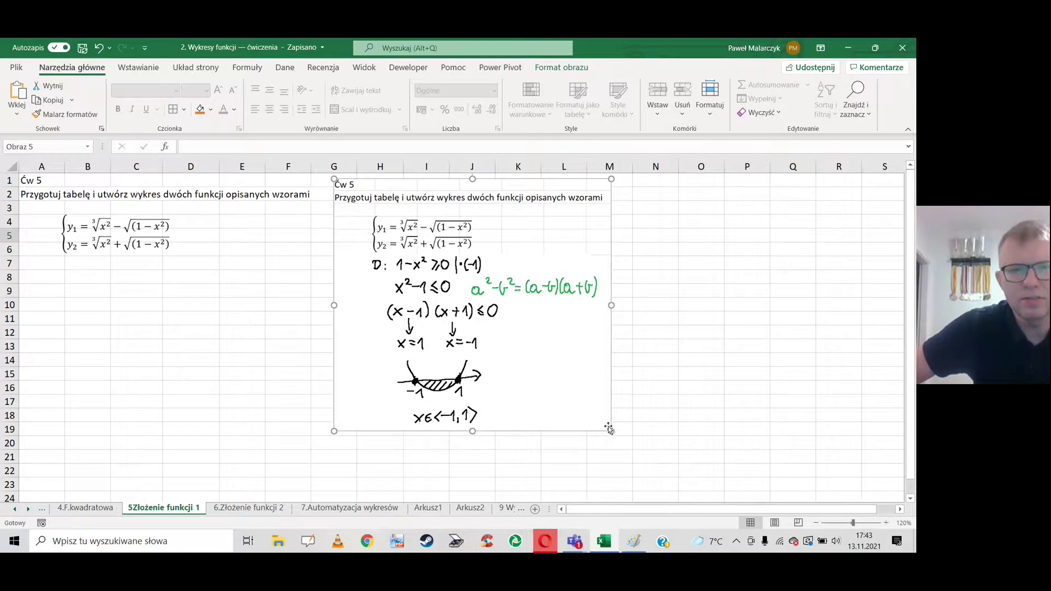
{"action": "left_click_drag", "start_coordinate": [575, 370], "coordinate": [648, 365]}
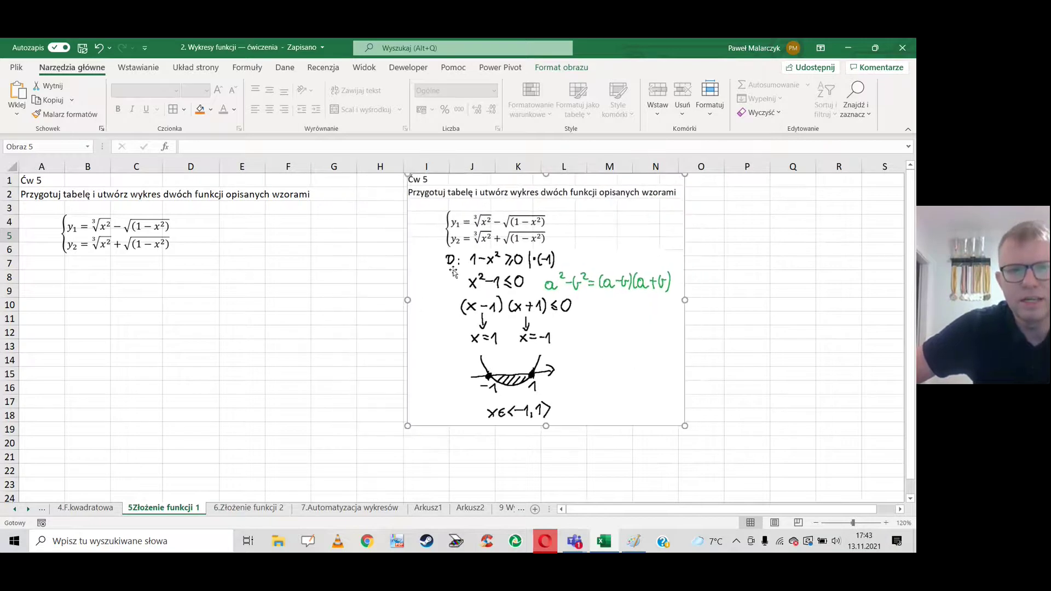
{"action": "left_click_drag", "start_coordinate": [433, 257], "coordinate": [520, 256]}
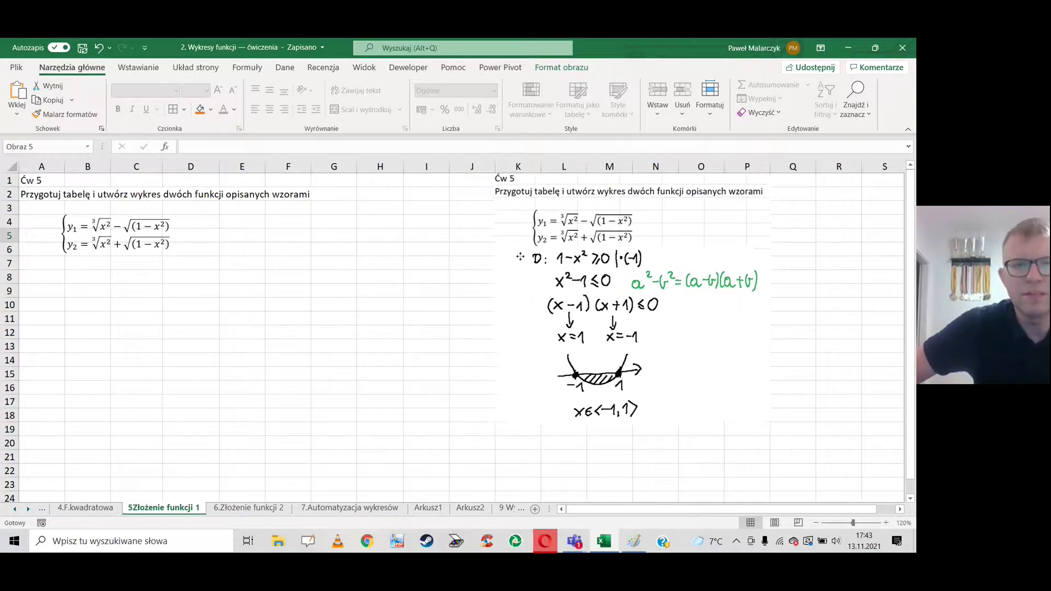
{"action": "left_click_drag", "start_coordinate": [520, 256], "coordinate": [558, 256]}
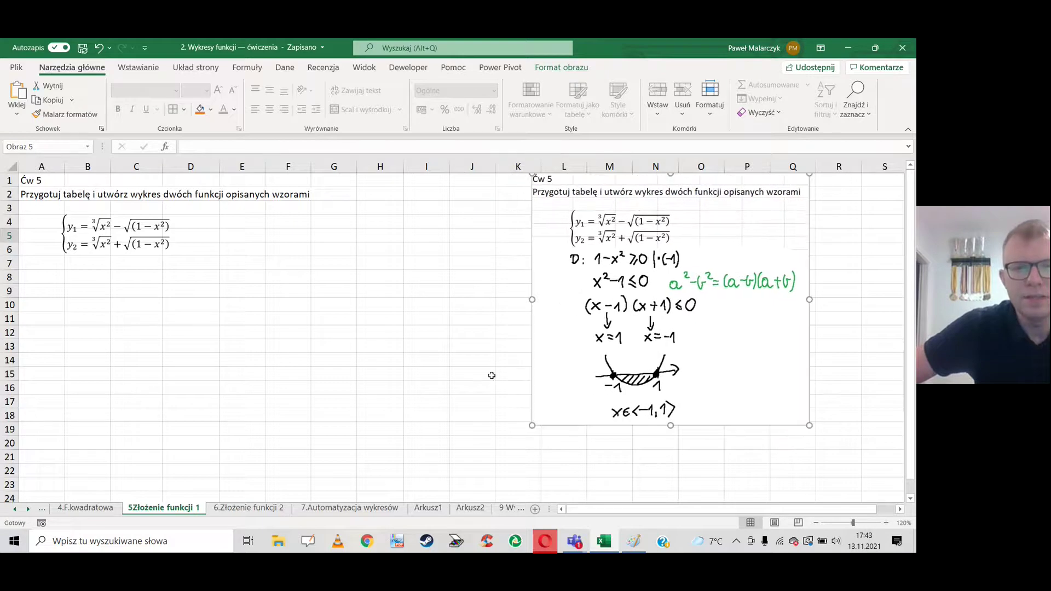
{"action": "left_click", "coordinate": [290, 319]}
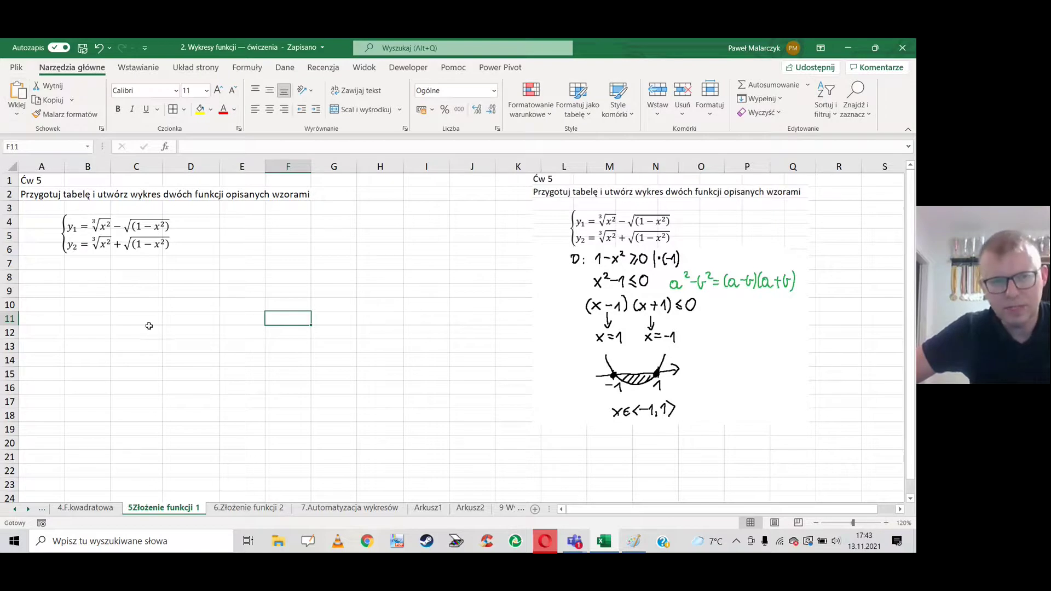
Enter the heading x in A8 and the starting value −1 in A9
{"action": "left_click", "coordinate": [40, 272]}
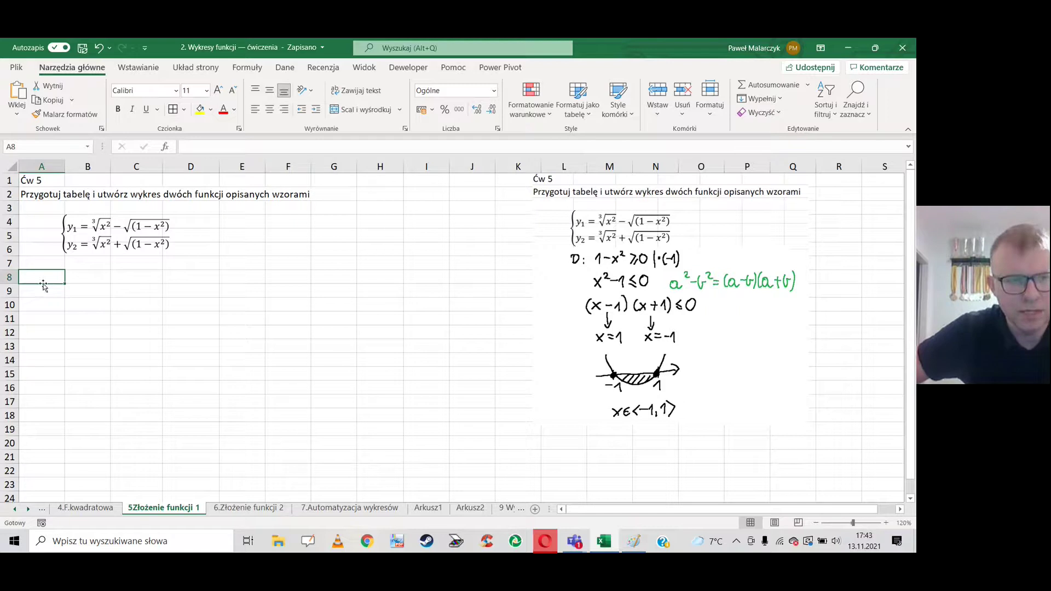
{"action": "type", "text": "x"}
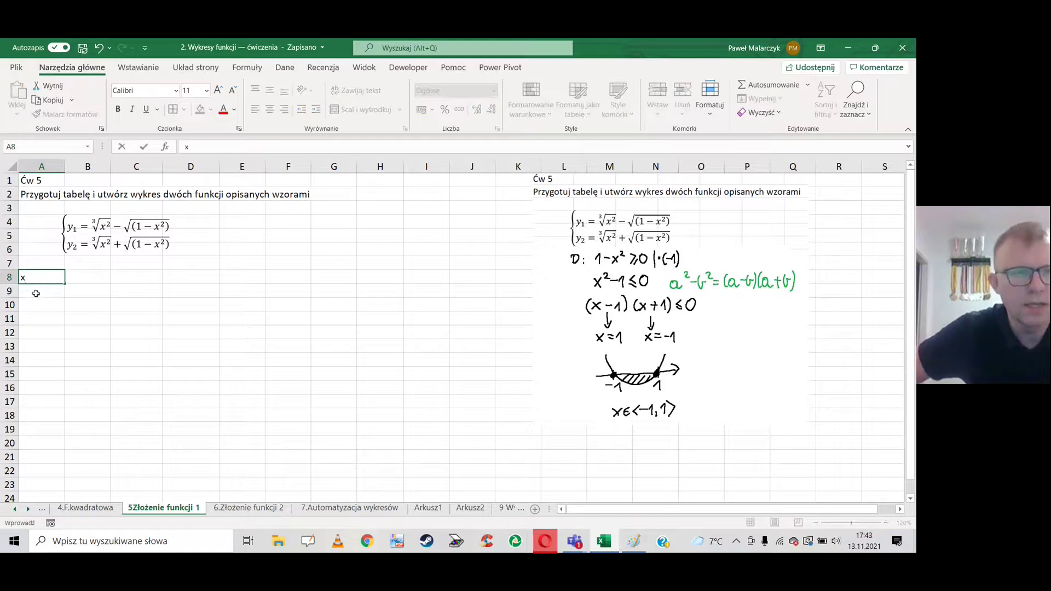
{"action": "key", "text": "Return"}
{"action": "type", "text": "-1"}
{"action": "key", "text": "Return"}
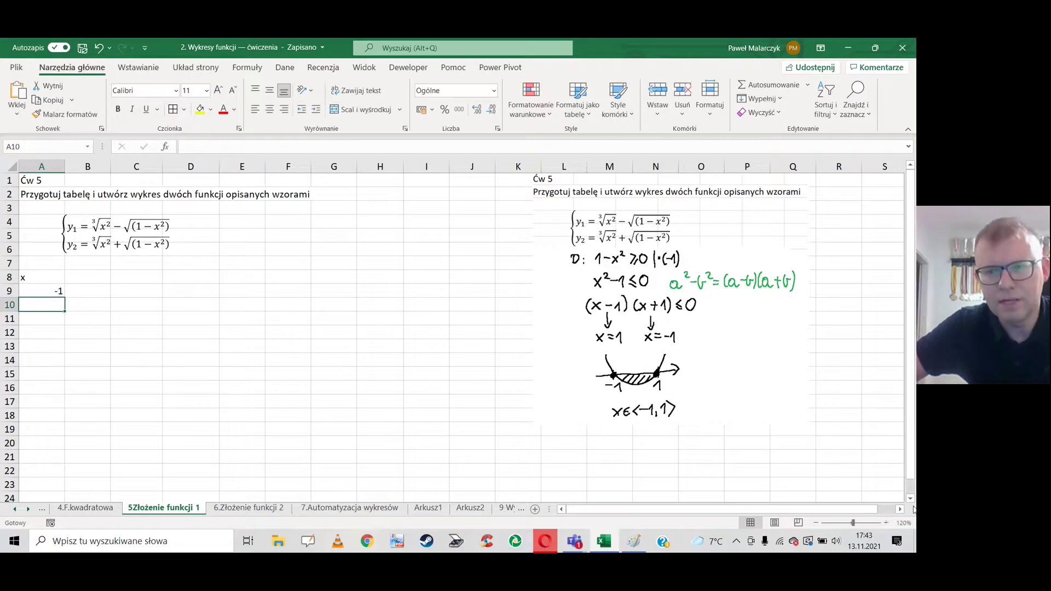
Put =A9+0,1 in A10 and fill it down to A29, reaching 1
{"action": "left_click", "coordinate": [886, 523]}
{"action": "left_click", "coordinate": [885, 523]}
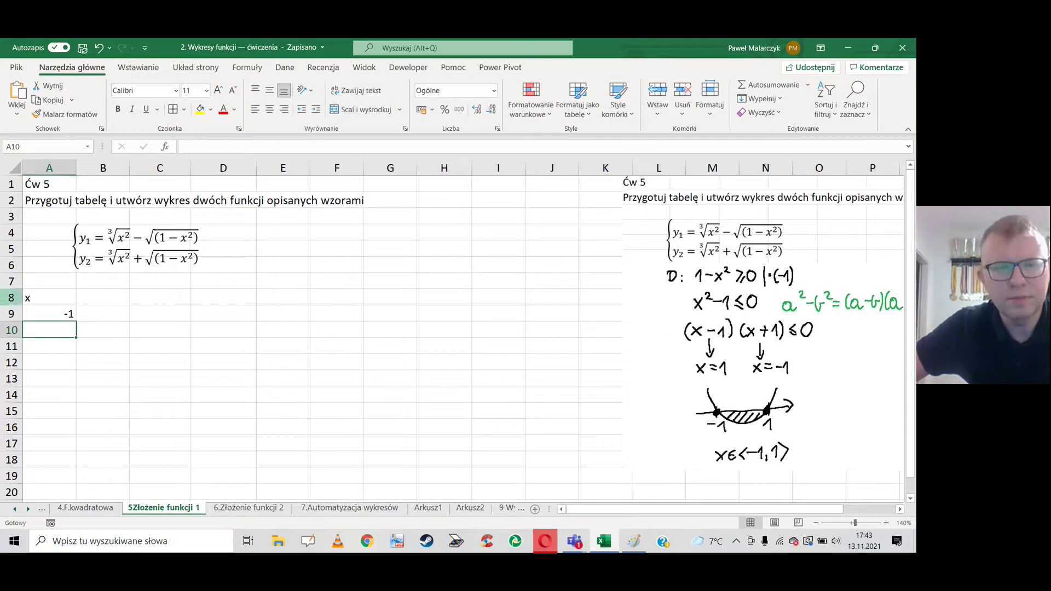
{"action": "type", "text": "="}
{"action": "left_click", "coordinate": [76, 313]}
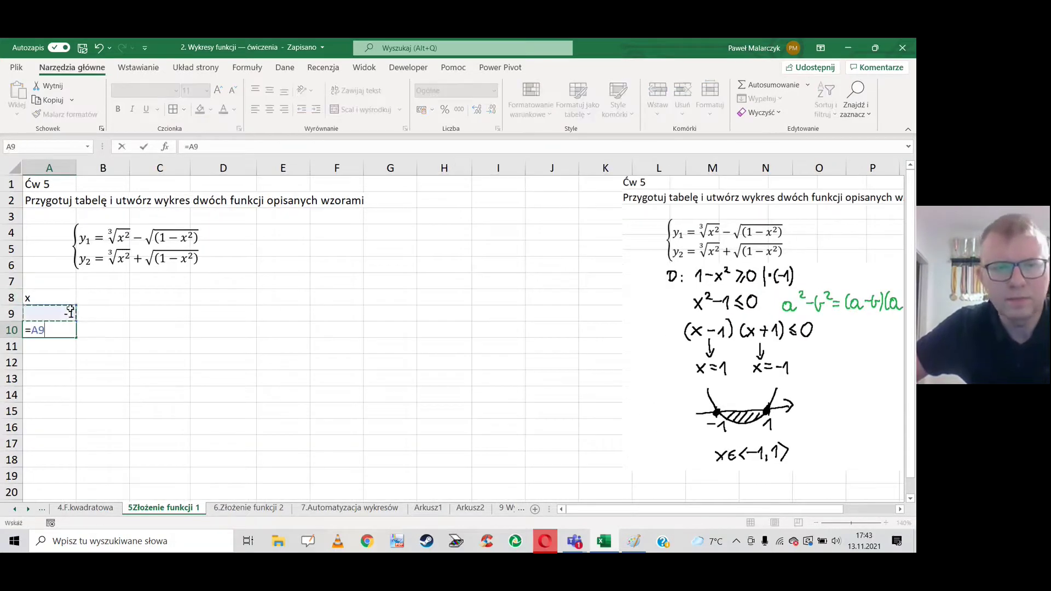
{"action": "type", "text": "+0,1"}
{"action": "key", "text": "Return"}
{"action": "left_click", "coordinate": [70, 331]}
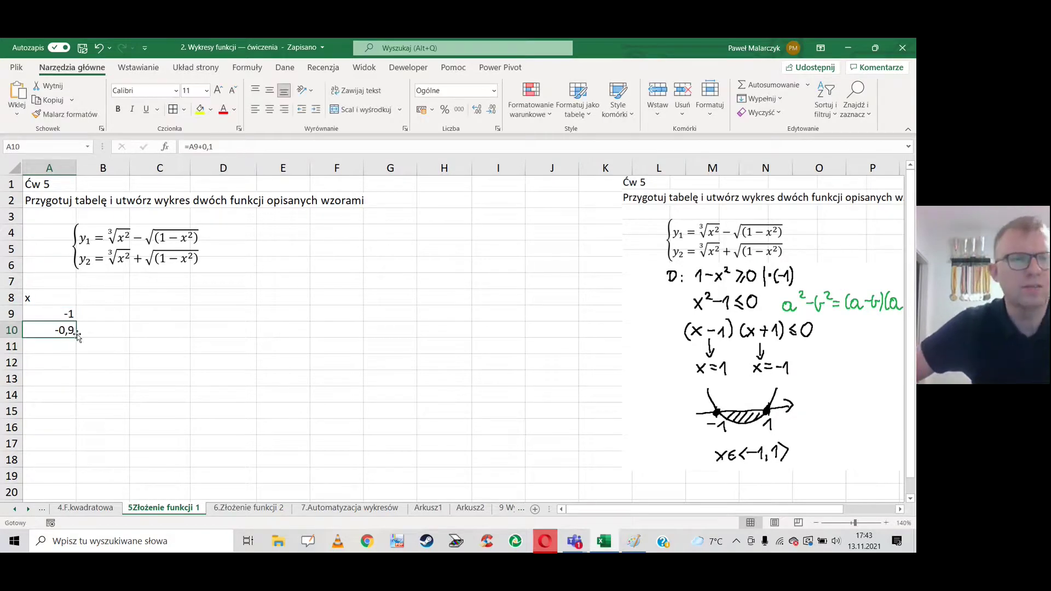
{"action": "mouse_move", "coordinate": [76, 339]}
{"action": "left_mouse_down"}
{"action": "mouse_move", "coordinate": [70, 477]}
{"action": "mouse_move", "coordinate": [57, 448]}
{"action": "mouse_move", "coordinate": [72, 496]}
{"action": "left_mouse_up"}
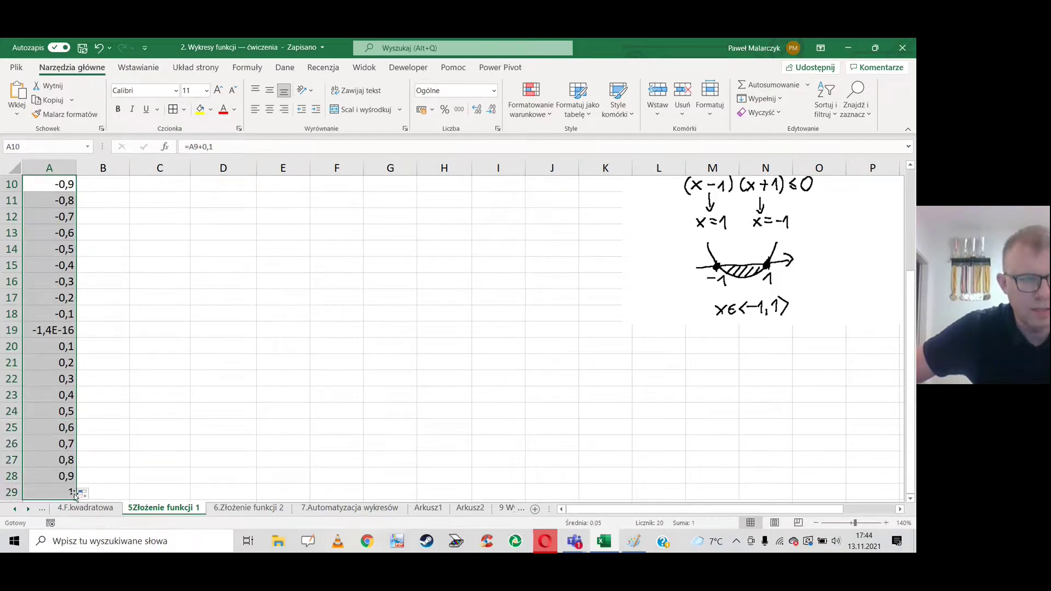
{"action": "left_click", "coordinate": [43, 331]}
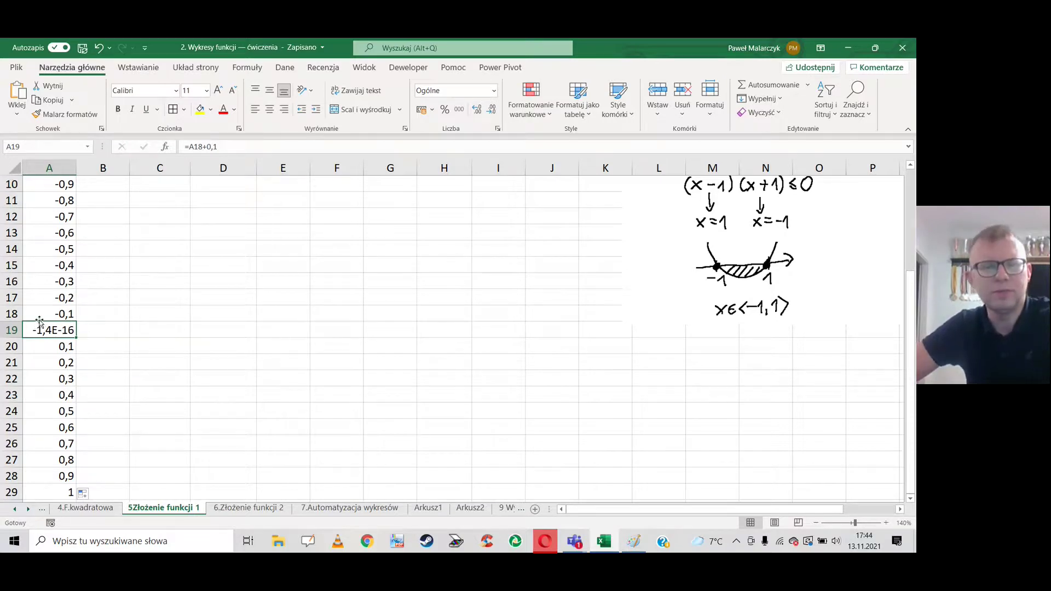
Replace A19's near-zero value with 0
{"action": "type", "text": "0"}
{"action": "left_click", "coordinate": [137, 329]}
{"action": "scroll", "coordinate": [126, 332], "scroll_direction": "up", "scroll_amount": 3}
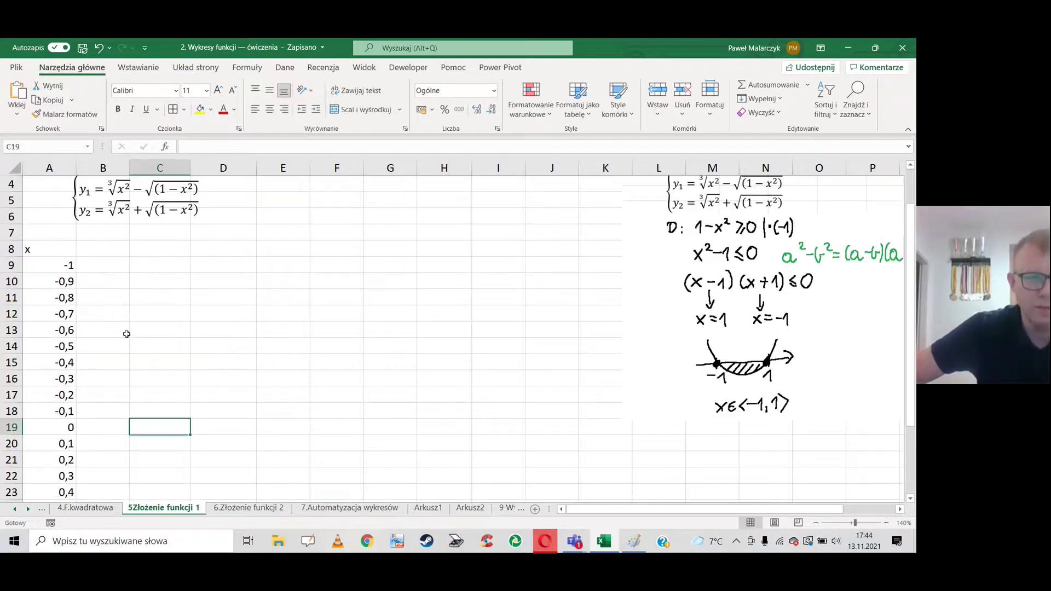
{"action": "scroll", "coordinate": [126, 330], "scroll_direction": "up", "scroll_amount": 1}
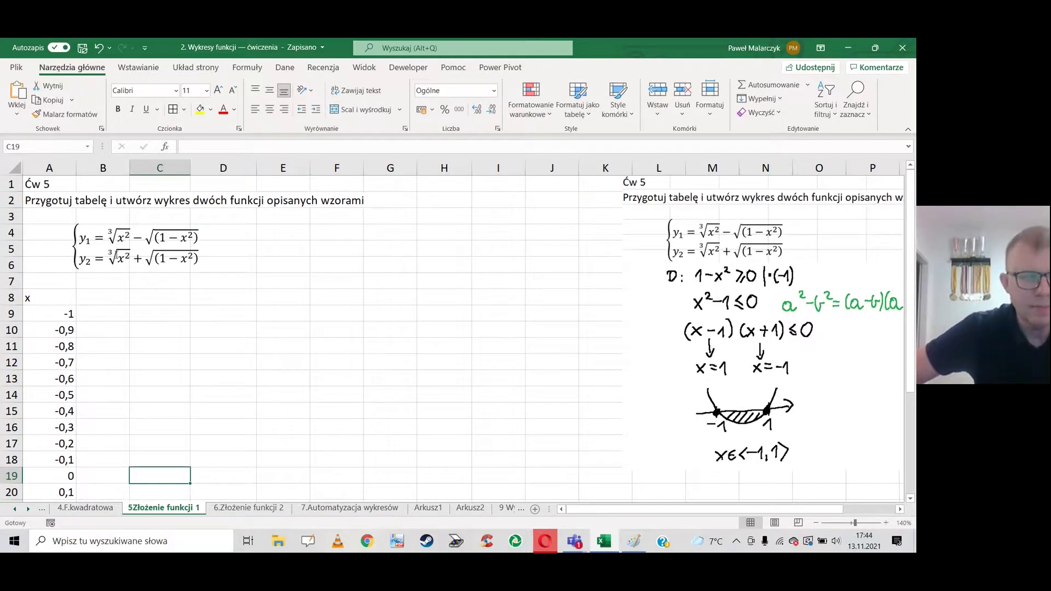
{"action": "double_click", "coordinate": [119, 239]}
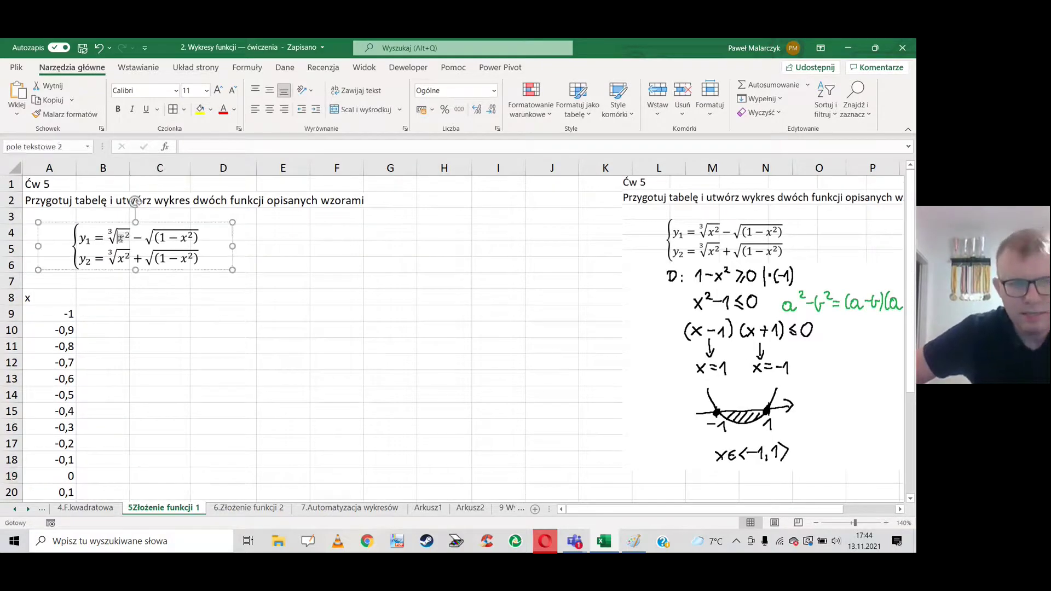
{"action": "left_click", "coordinate": [95, 311]}
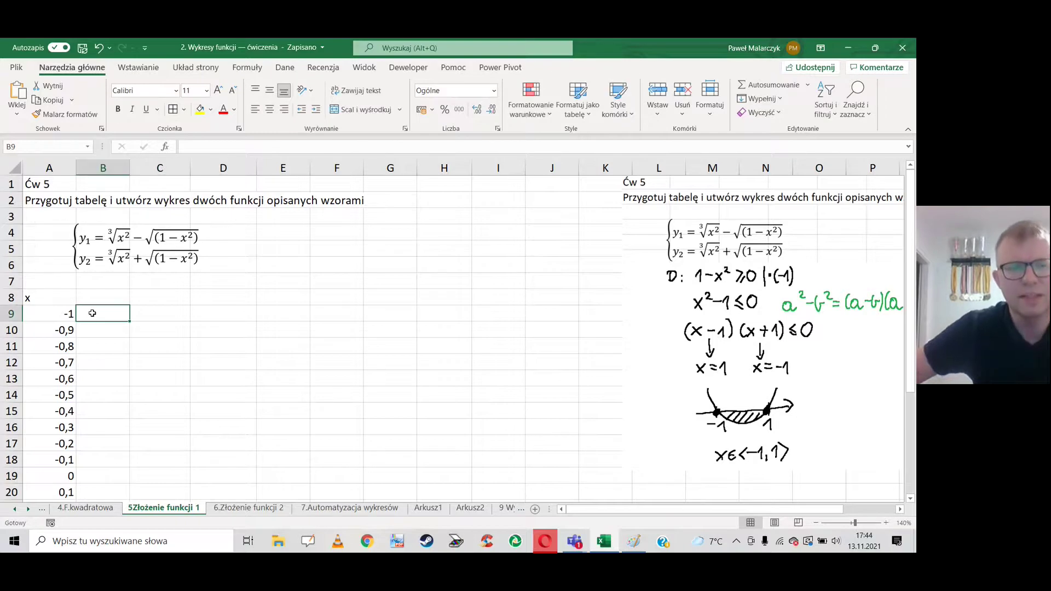
{"action": "key", "text": "Up"}
Head column B with x^2 and make B9 compute =A9^2, showing 1
{"action": "type", "text": "x^"}
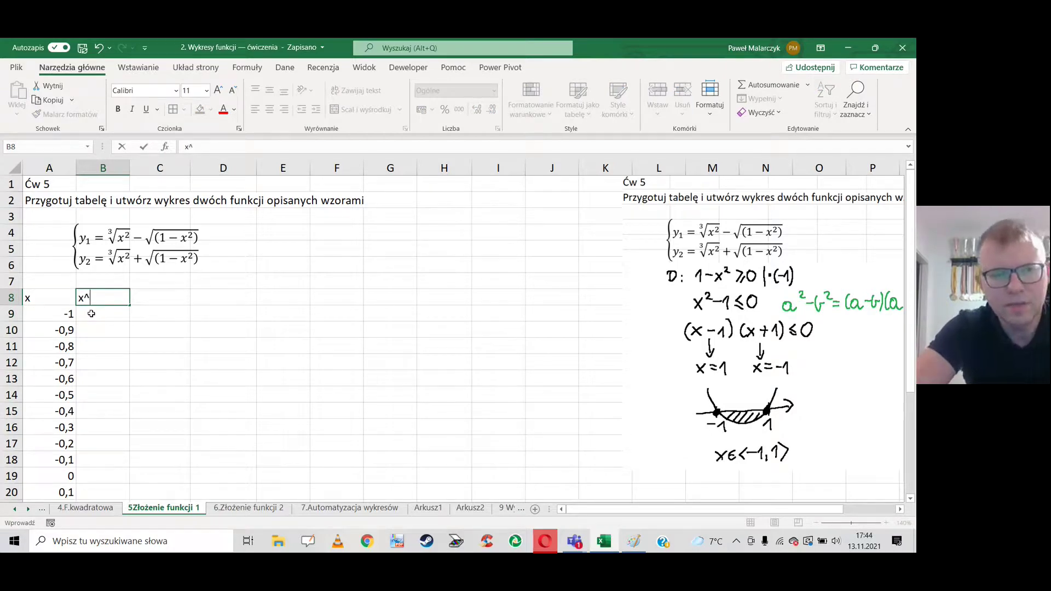
{"action": "type", "text": "2"}
{"action": "left_click", "coordinate": [90, 315]}
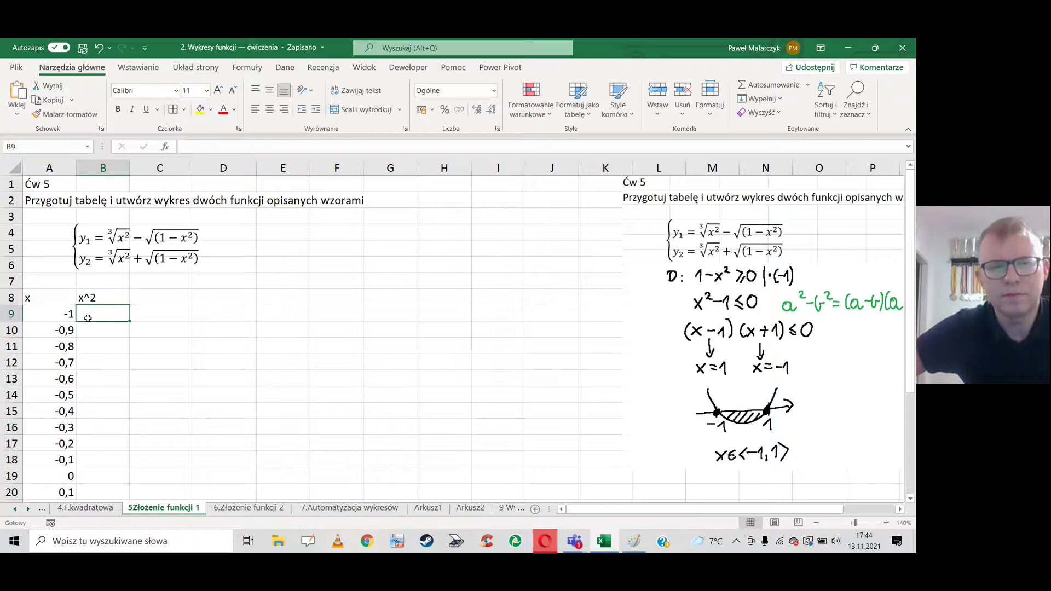
{"action": "type", "text": "="}
{"action": "left_click", "coordinate": [47, 315]}
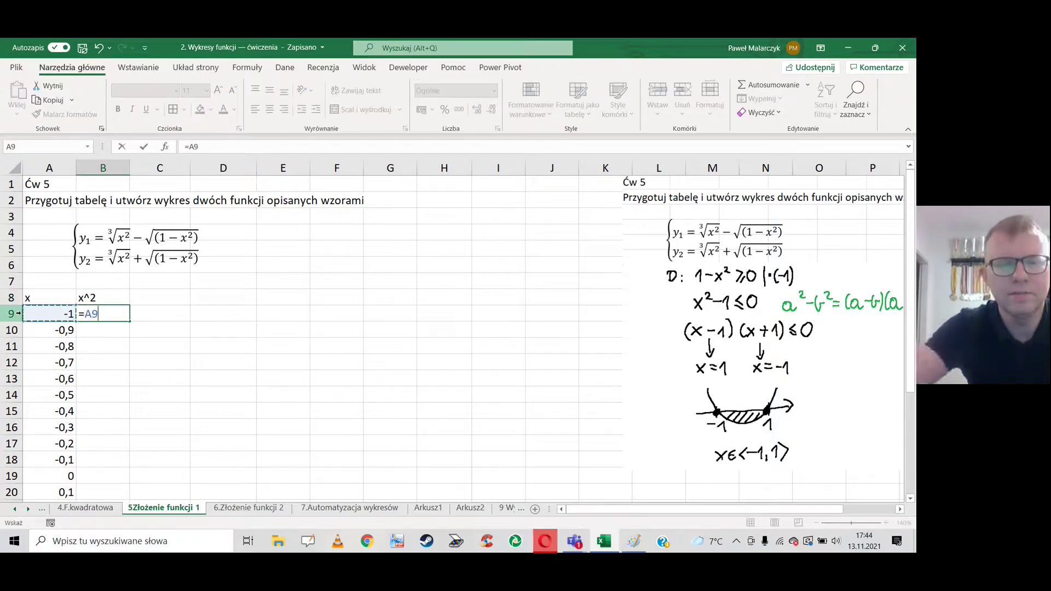
{"action": "type", "text": "^2"}
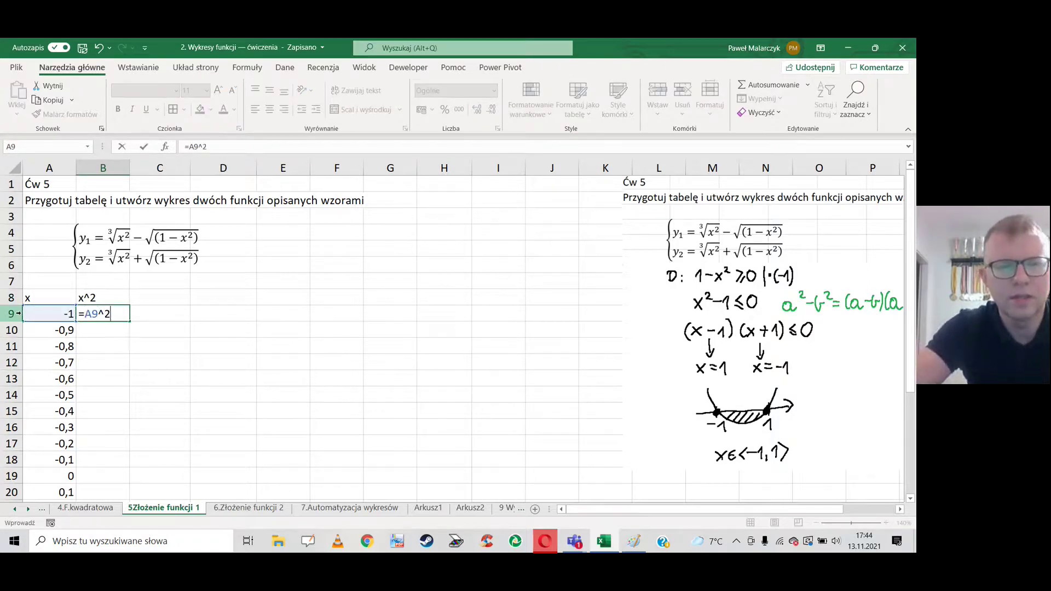
{"action": "key", "text": "Return"}
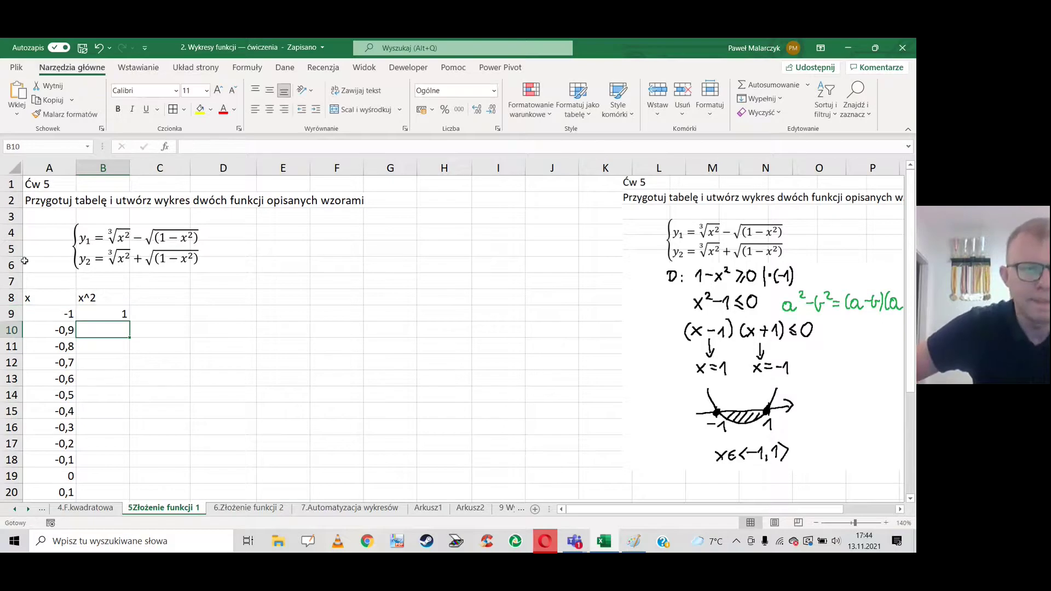
{"action": "left_click", "coordinate": [156, 298]}
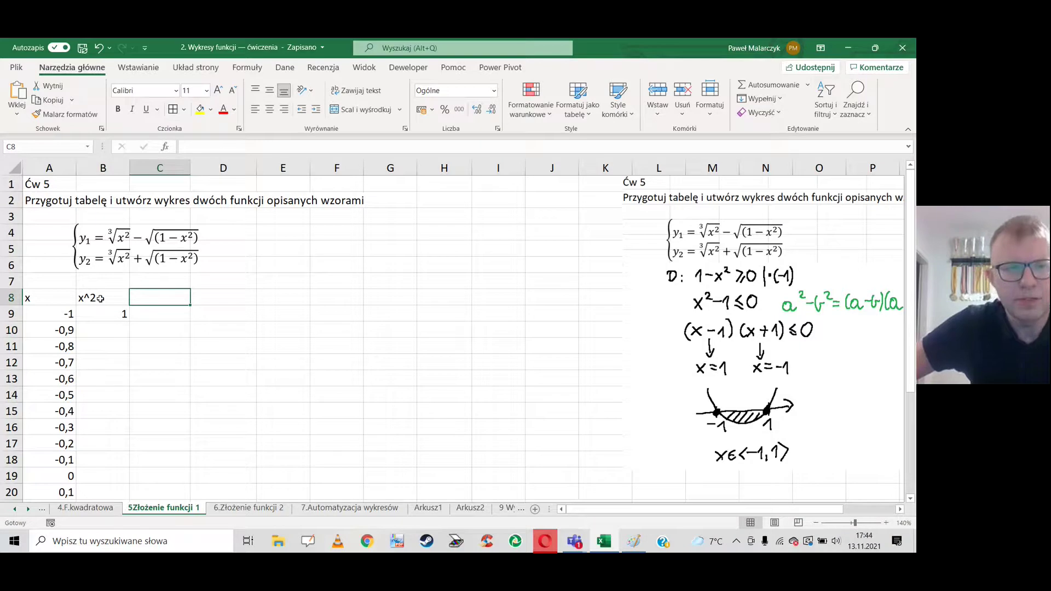
{"action": "type", "text": "=x"}
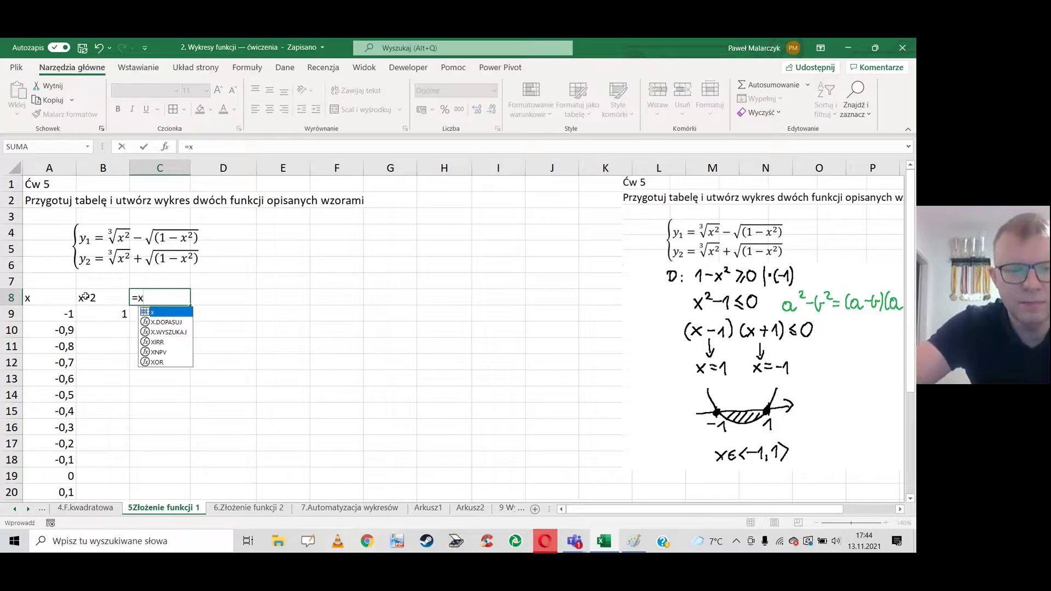
{"action": "type", "text": "^2)"}
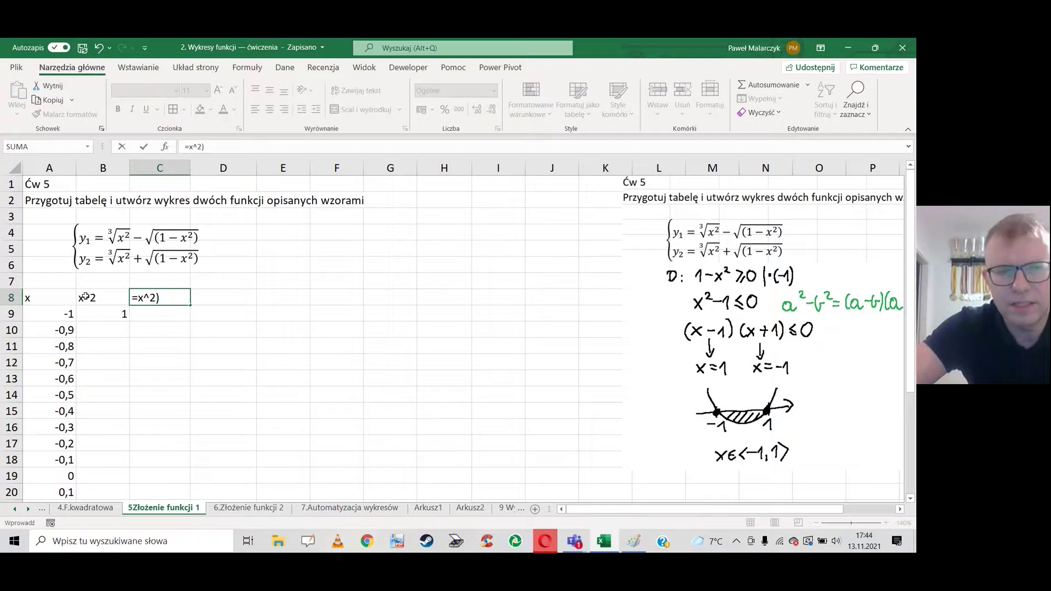
Enter the expression (x^2)^(1/3) in C8, dismissing the formula-correction warnings
{"action": "key", "text": "Return"}
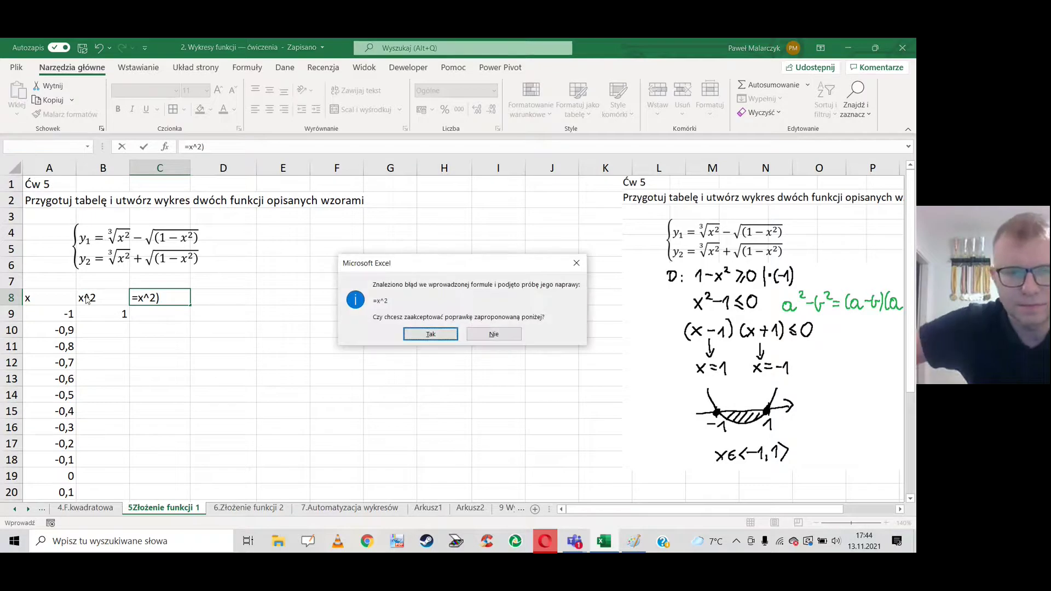
{"action": "left_click", "coordinate": [490, 334]}
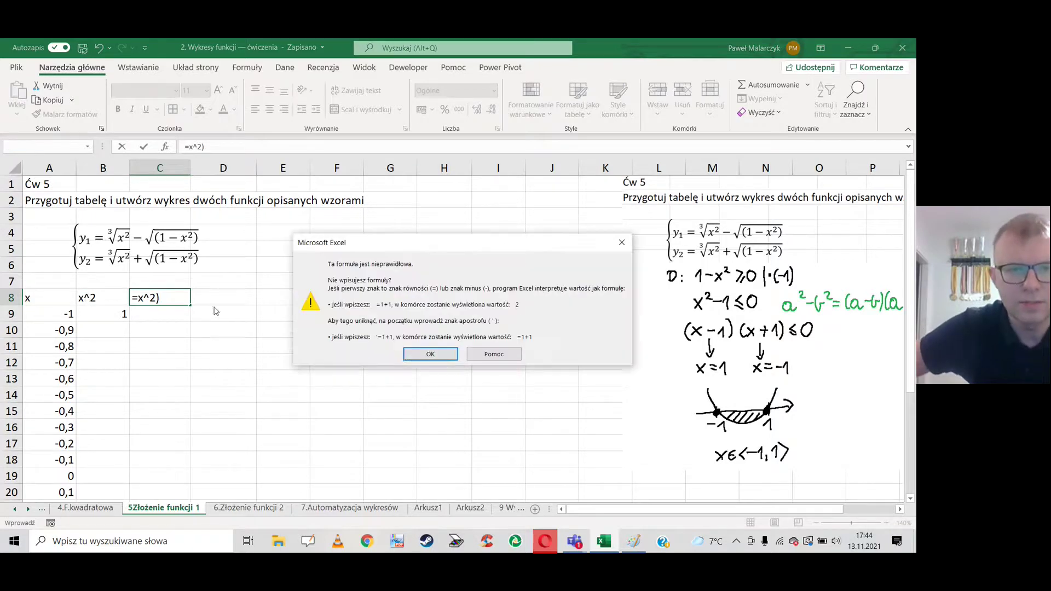
{"action": "left_click", "coordinate": [426, 355]}
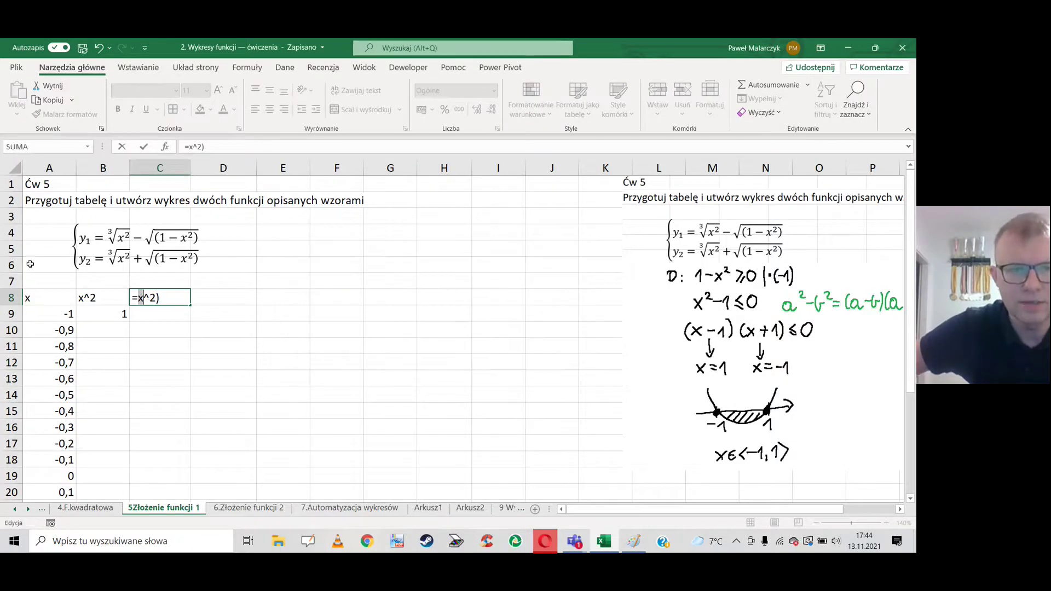
{"action": "type", "text": "(x"}
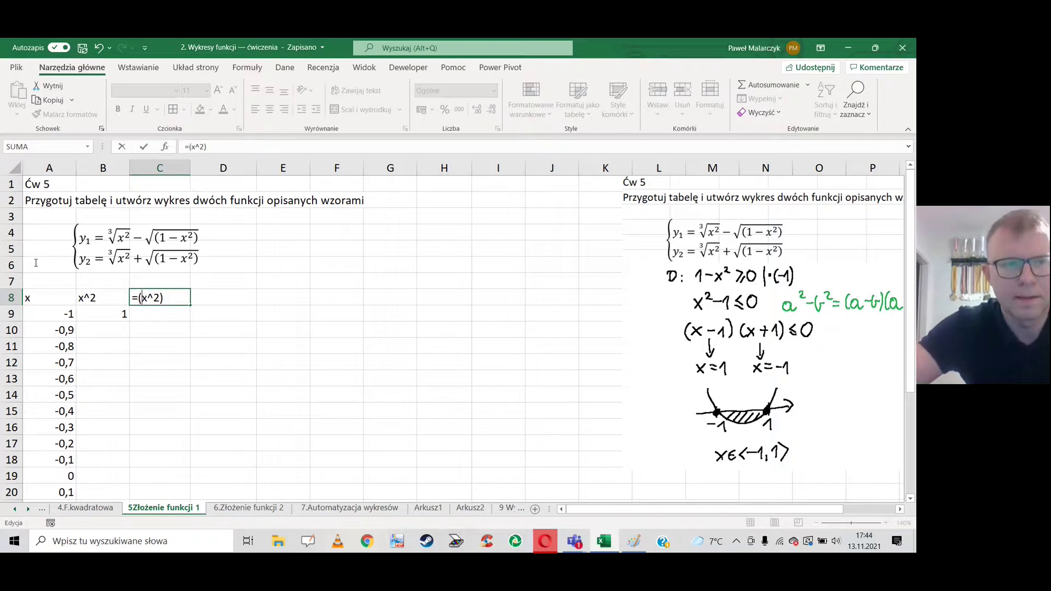
{"action": "type", "text": "^"}
{"action": "key", "text": "BackSpace"}
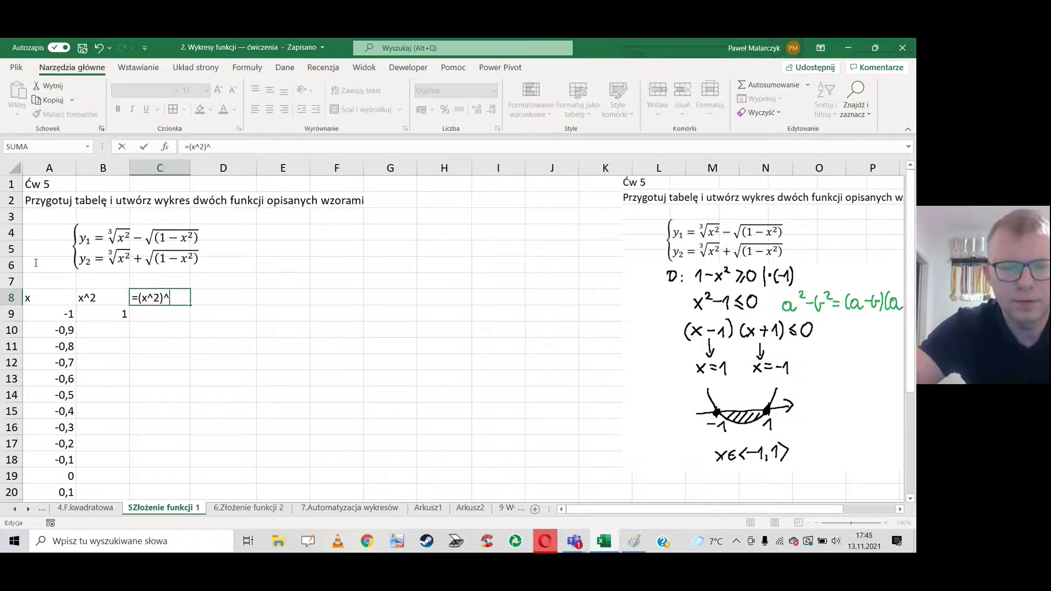
{"action": "type", "text": "1/3"}
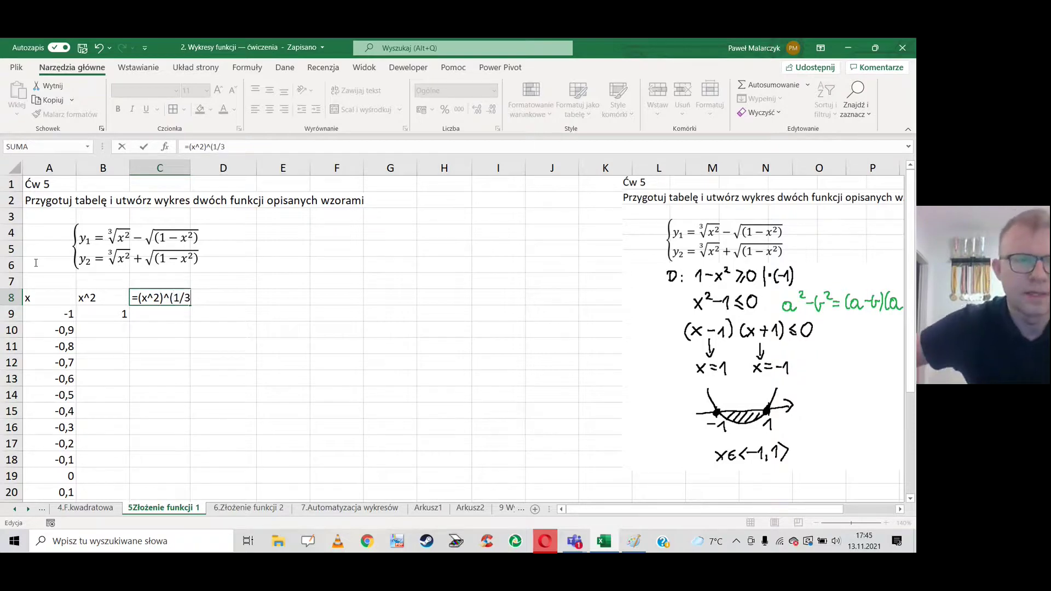
{"action": "type", "text": ")"}
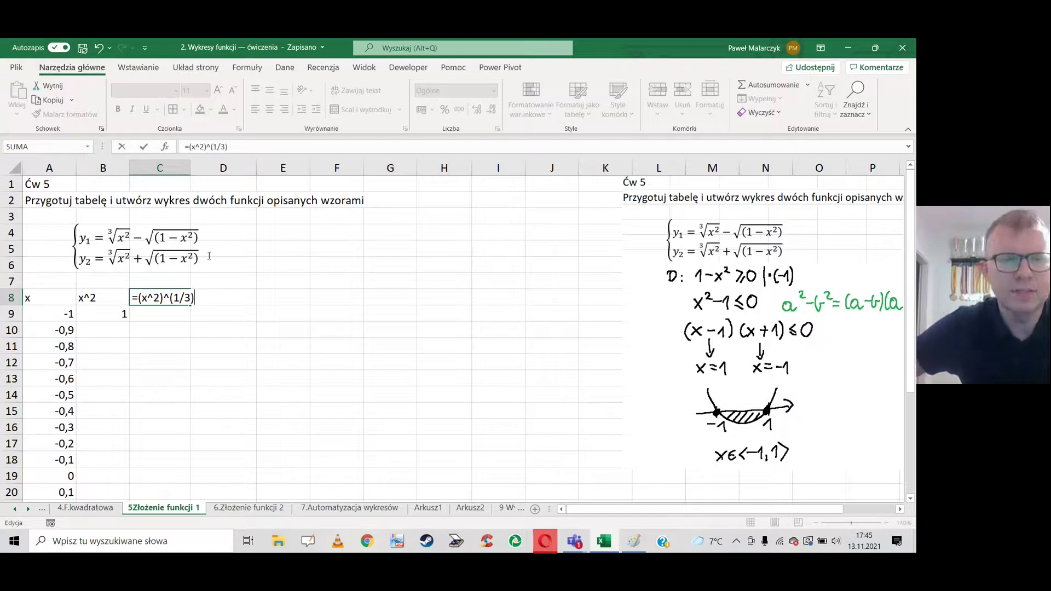
{"action": "key", "text": "Return"}
Turn C8 into a plain-text header by removing the leading =, and widen column C
{"action": "left_click", "coordinate": [416, 310]}
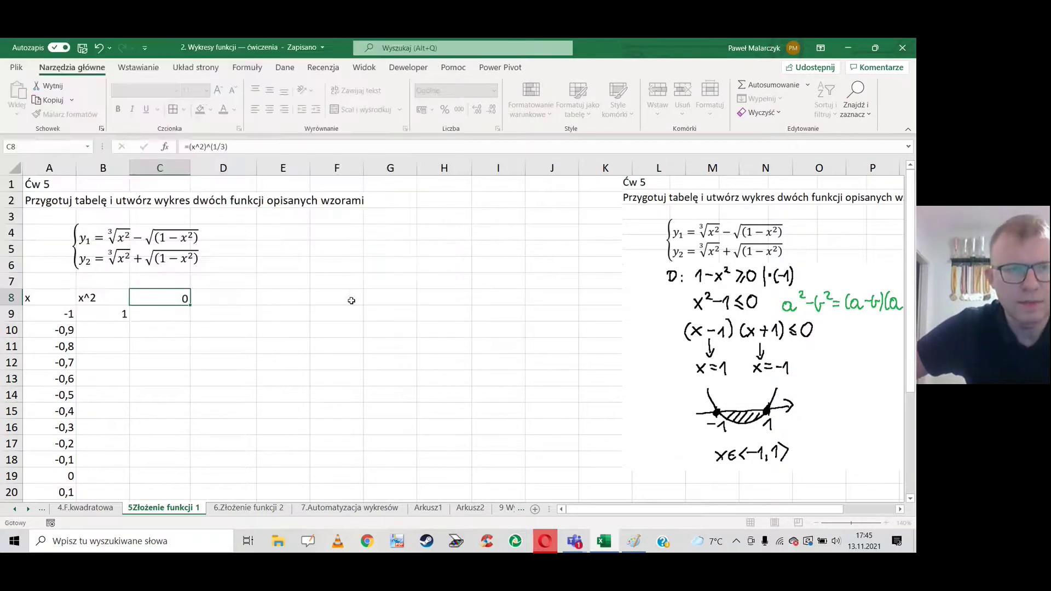
{"action": "double_click", "coordinate": [171, 298]}
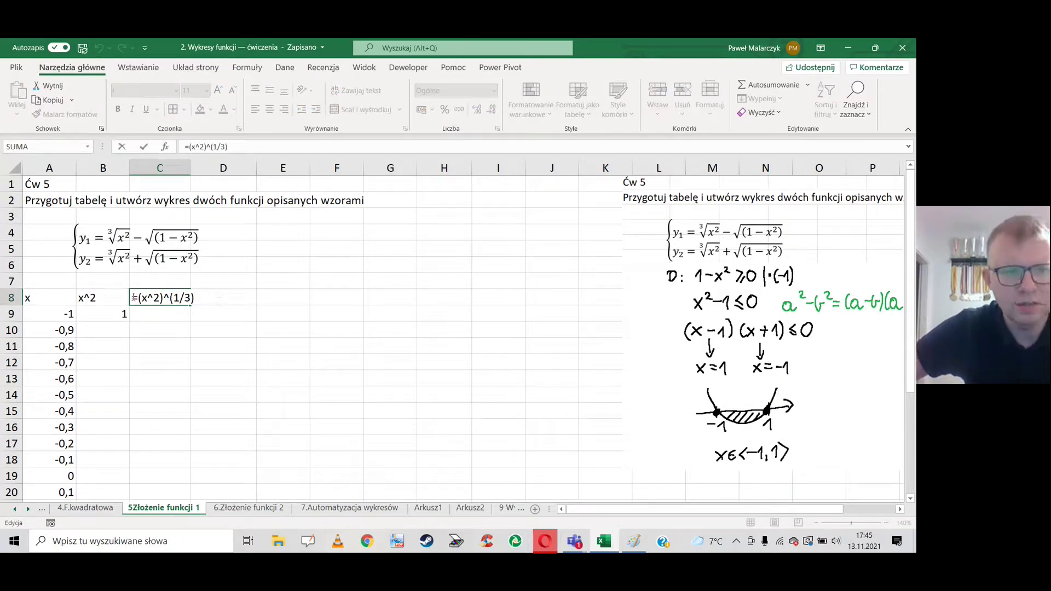
{"action": "key", "text": "Delete"}
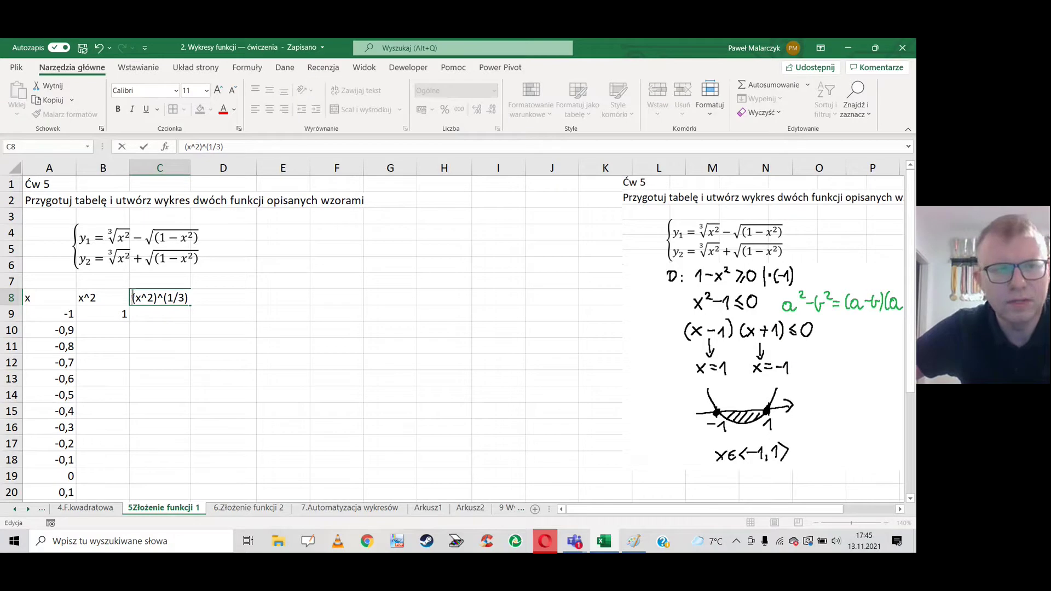
{"action": "key", "text": "Return"}
{"action": "left_click_drag", "start_coordinate": [190, 169], "coordinate": [200, 170]}
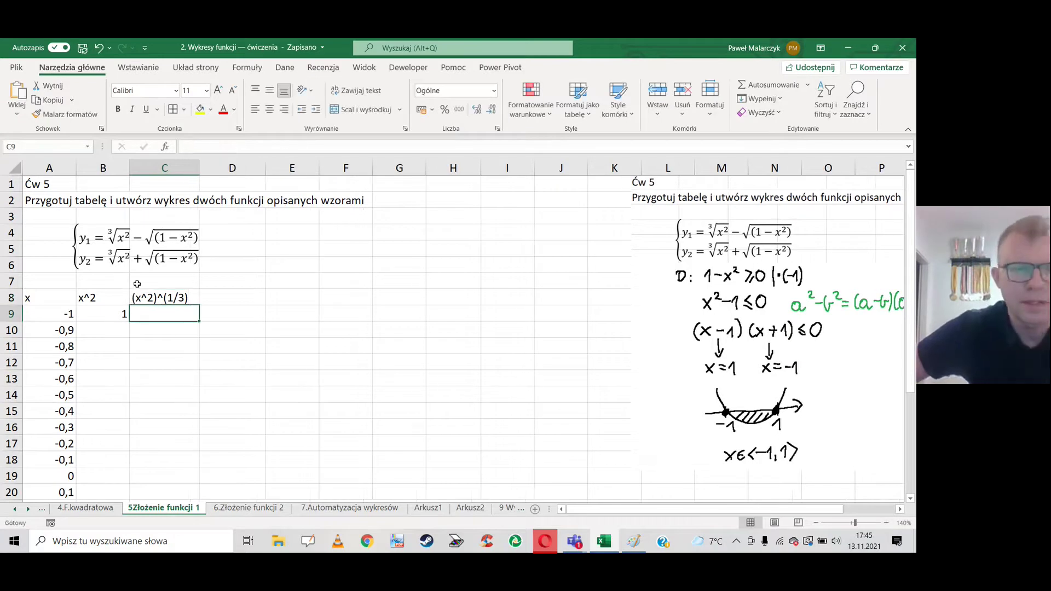
Enter =POTĘGA(B9;1/3) in C9 so it shows the cube root of x², 1
{"action": "type", "text": "="}
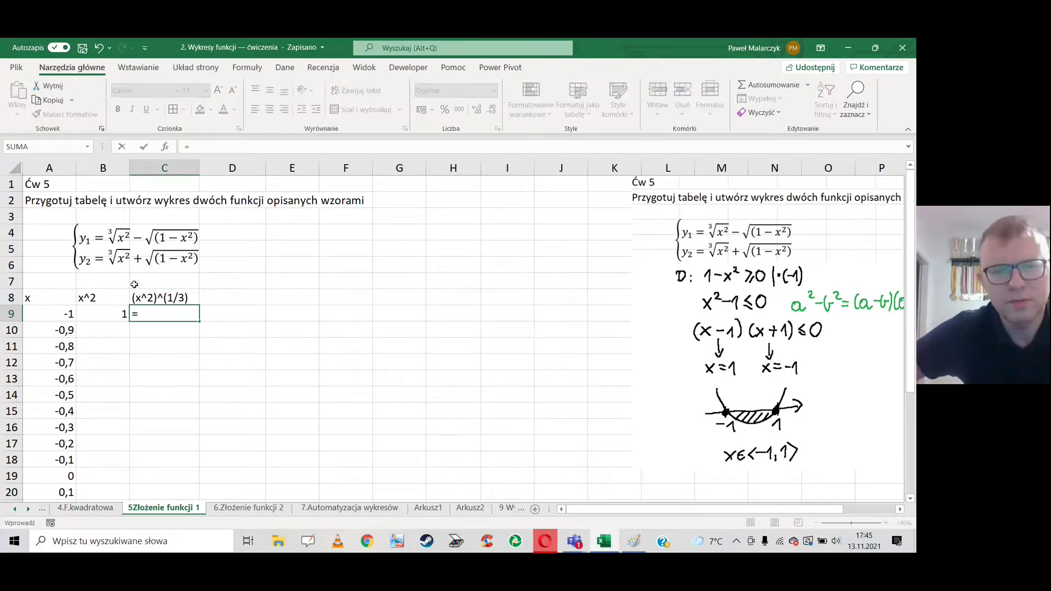
{"action": "type", "text": "pot"}
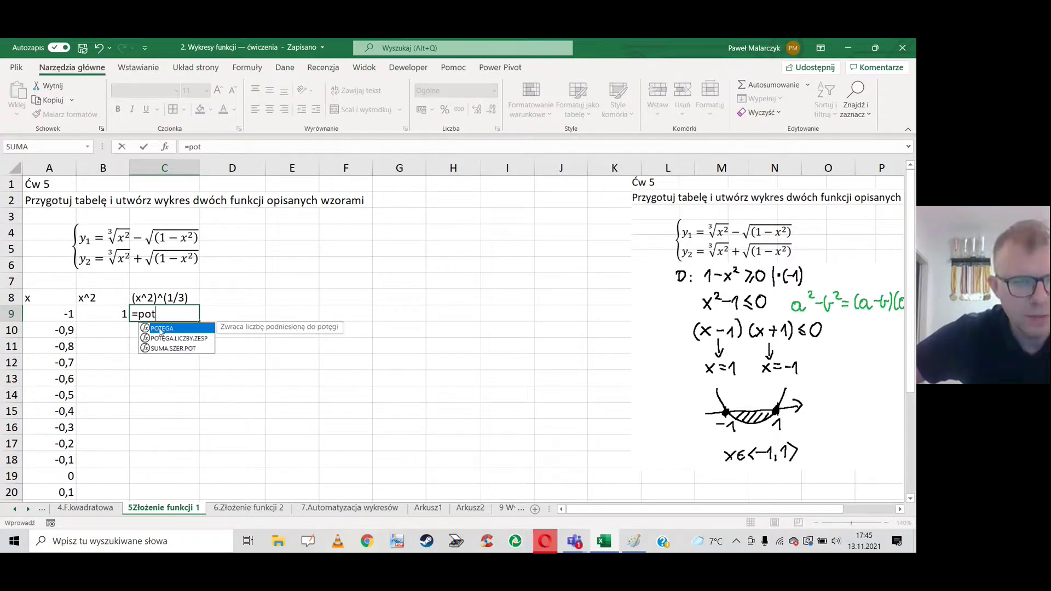
{"action": "double_click", "coordinate": [161, 329]}
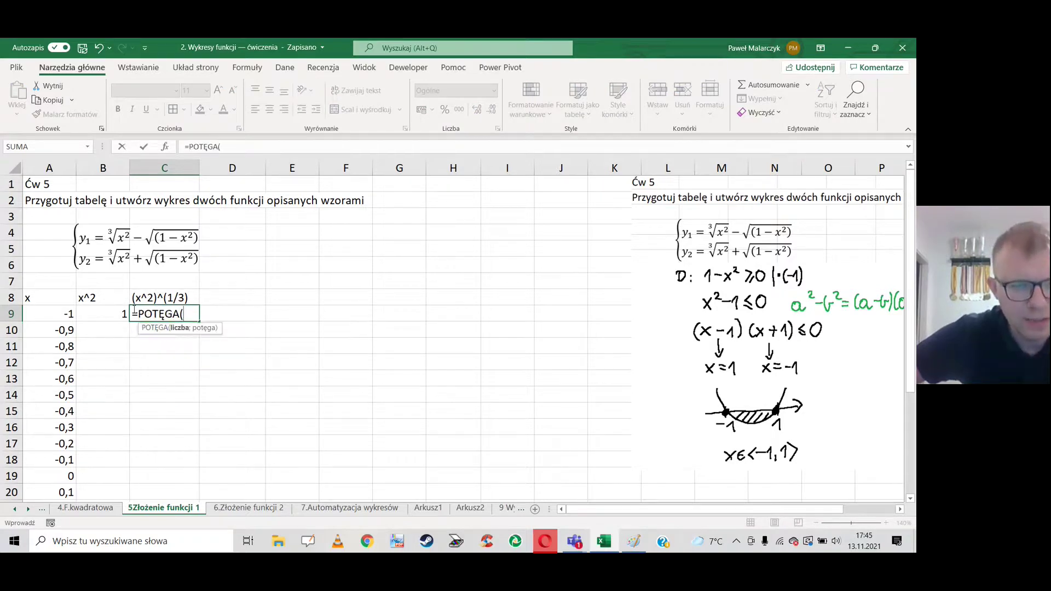
{"action": "left_click", "coordinate": [101, 315]}
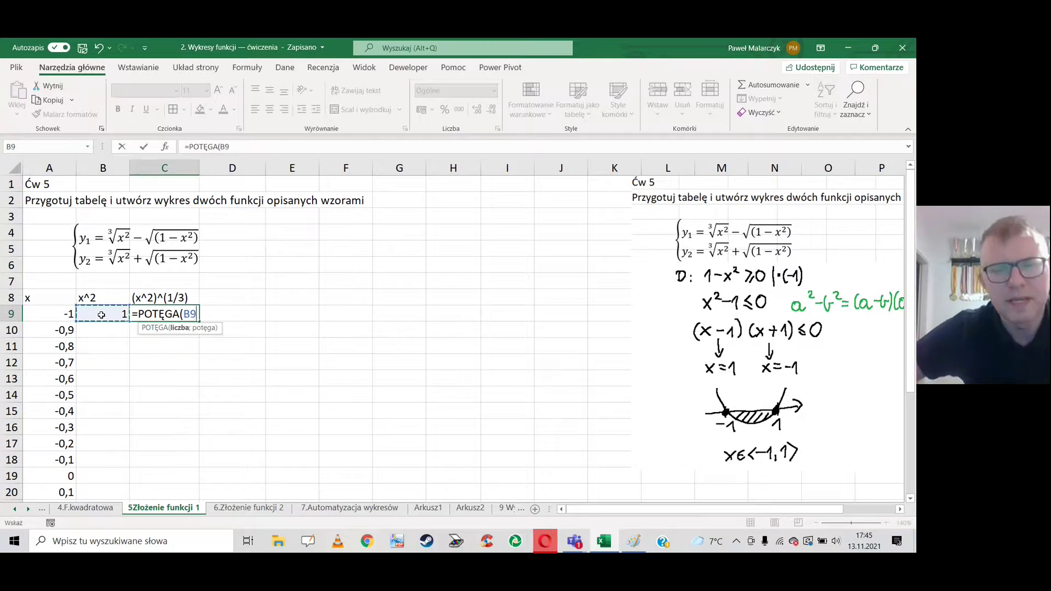
{"action": "type", "text": ";1/3"}
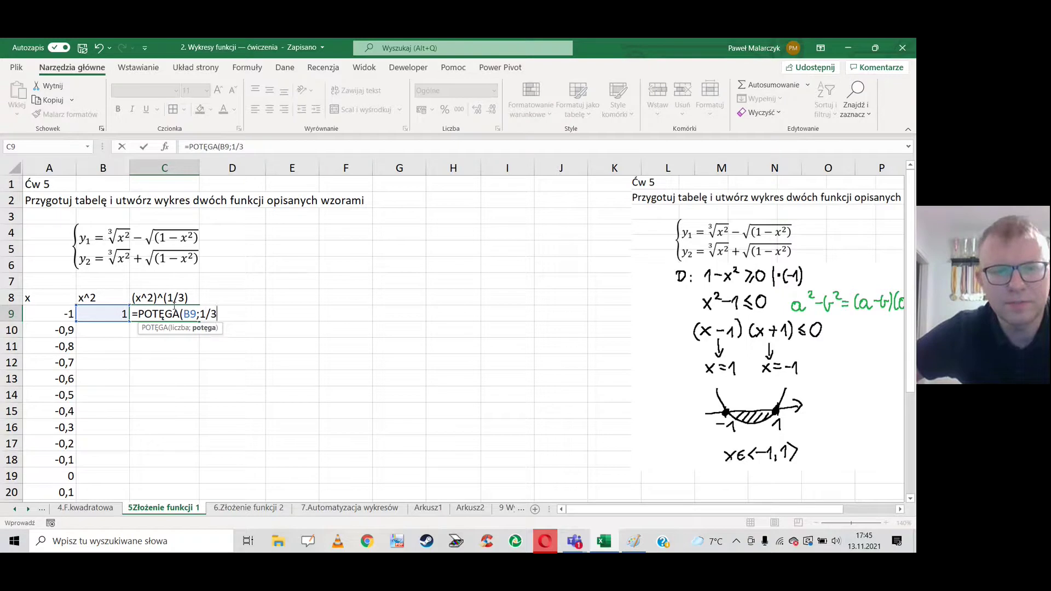
{"action": "type", "text": ")"}
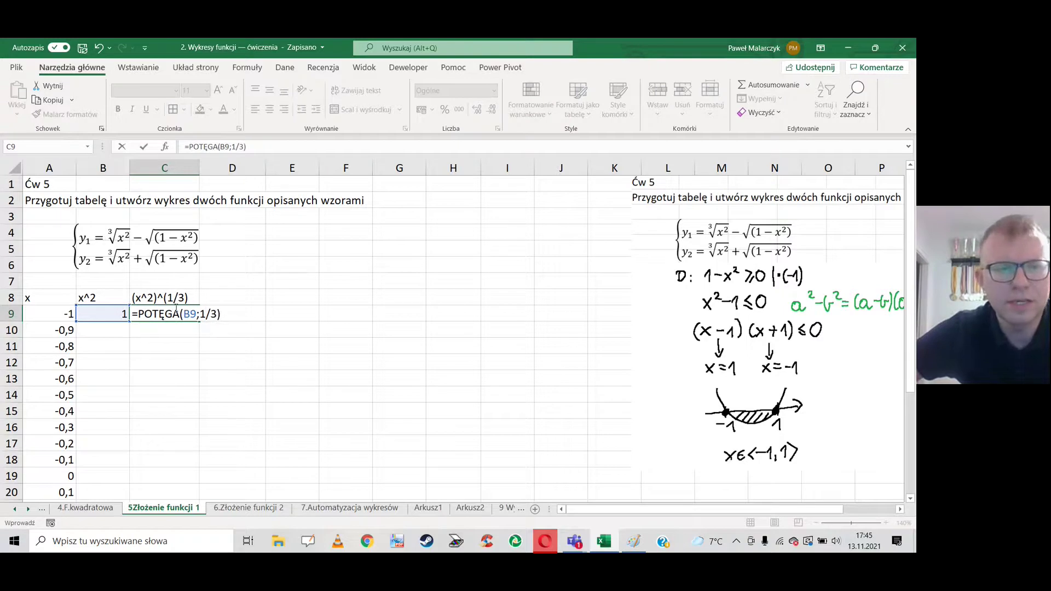
{"action": "key", "text": "Return"}
{"action": "left_click", "coordinate": [214, 298]}
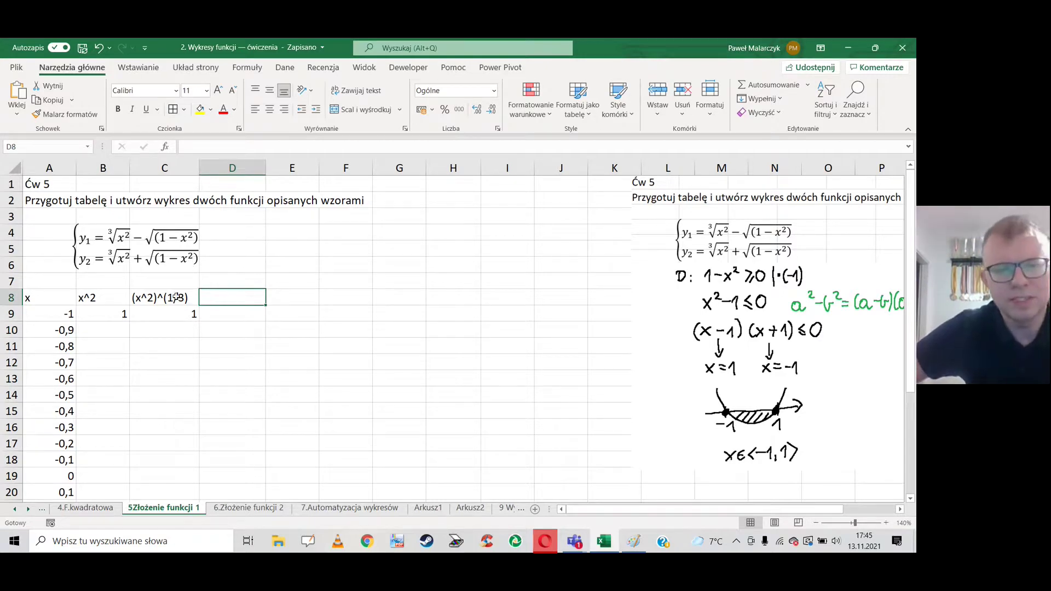
Write the column D header (1-x^2)^1/2 in D8
{"action": "type", "text": "1-x^2)"}
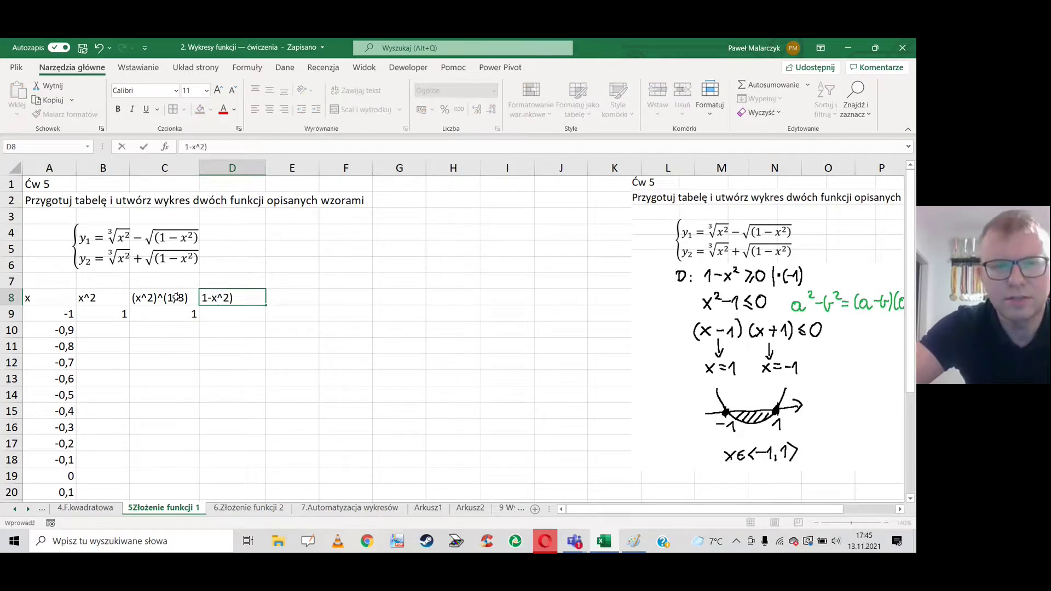
{"action": "key", "text": "Left"}
{"action": "key", "text": "Left"}
{"action": "key", "text": "Left"}
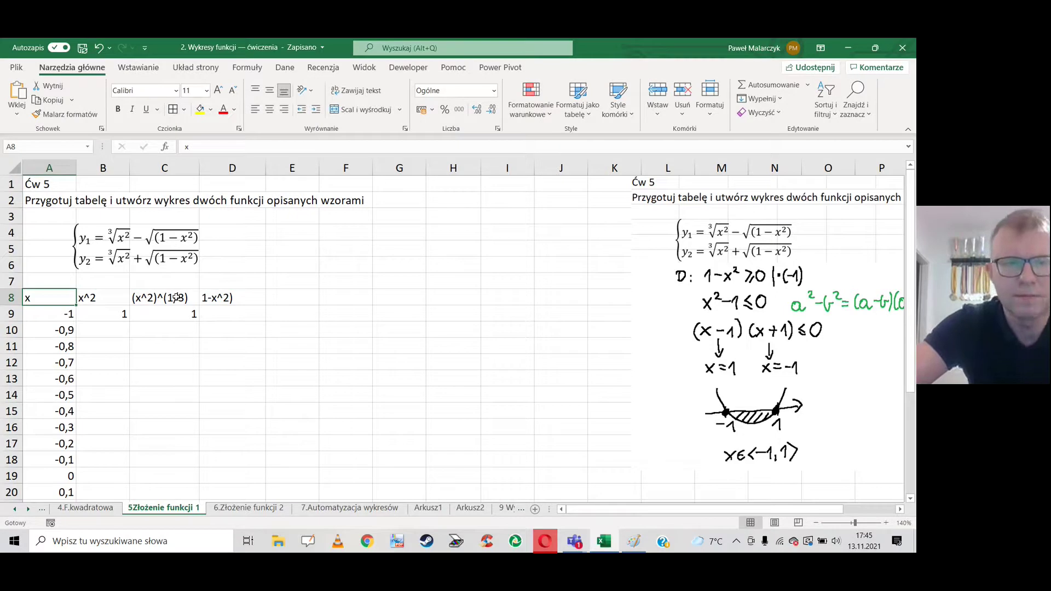
{"action": "key", "text": "Right"}
{"action": "key", "text": "Right"}
{"action": "key", "text": "Right"}
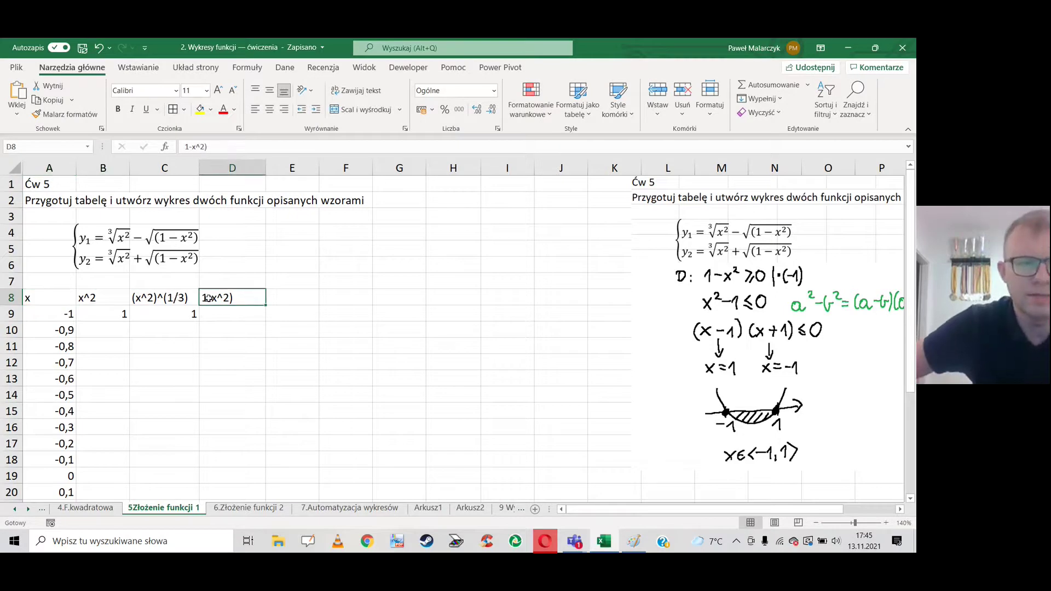
{"action": "double_click", "coordinate": [204, 299]}
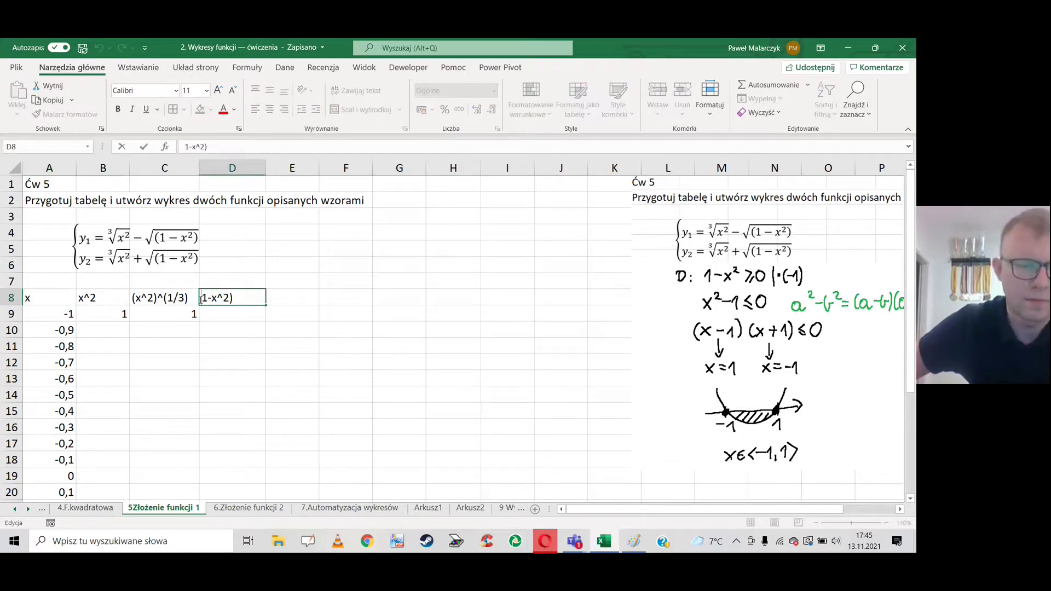
{"action": "type", "text": "("}
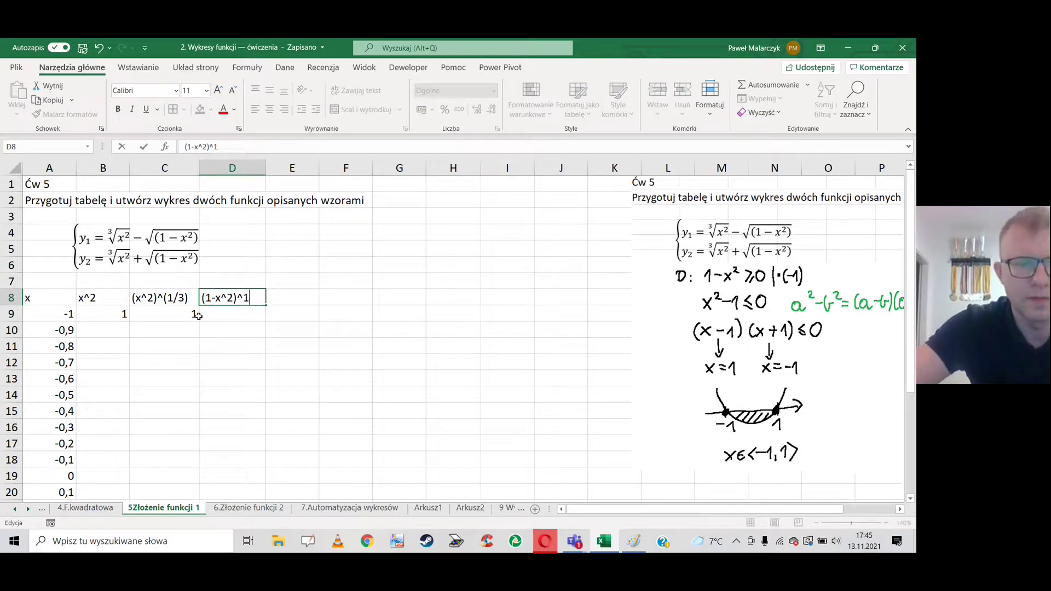
{"action": "type", "text": "/2"}
{"action": "left_click", "coordinate": [205, 318]}
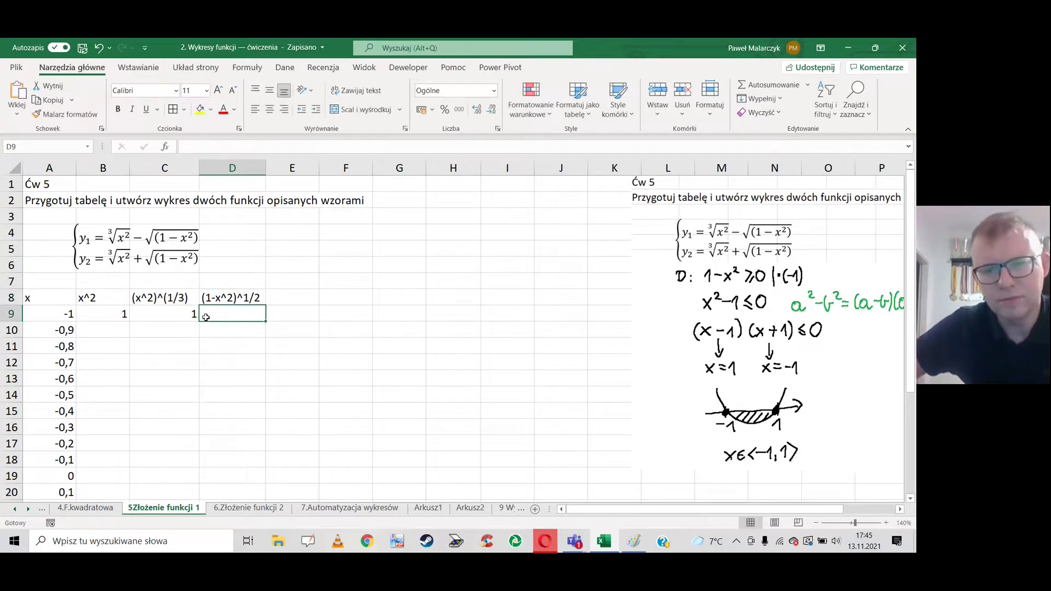
Enter =PIERWIASTEK(1-B9) in D9, which shows 0 for x = −1
{"action": "type", "text": "=p"}
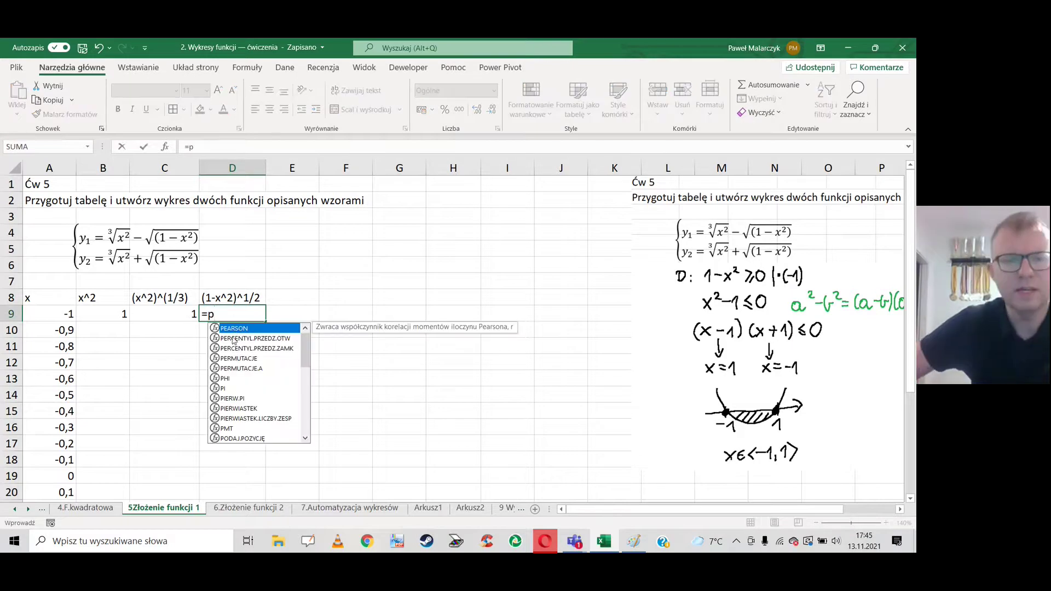
{"action": "type", "text": "i"}
{"action": "left_click", "coordinate": [238, 349]}
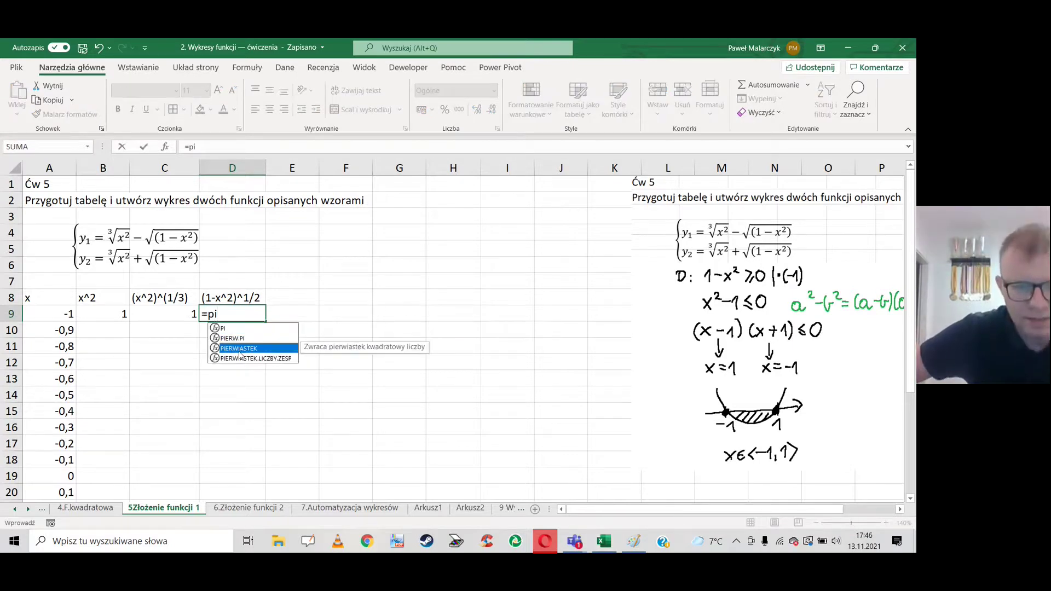
{"action": "double_click", "coordinate": [241, 350]}
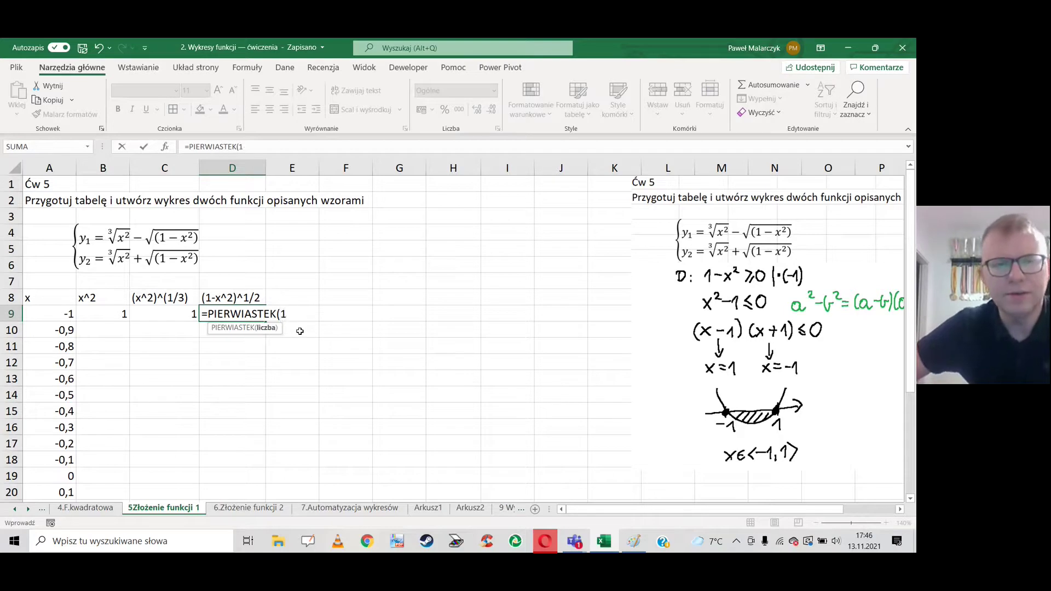
{"action": "left_click", "coordinate": [108, 318]}
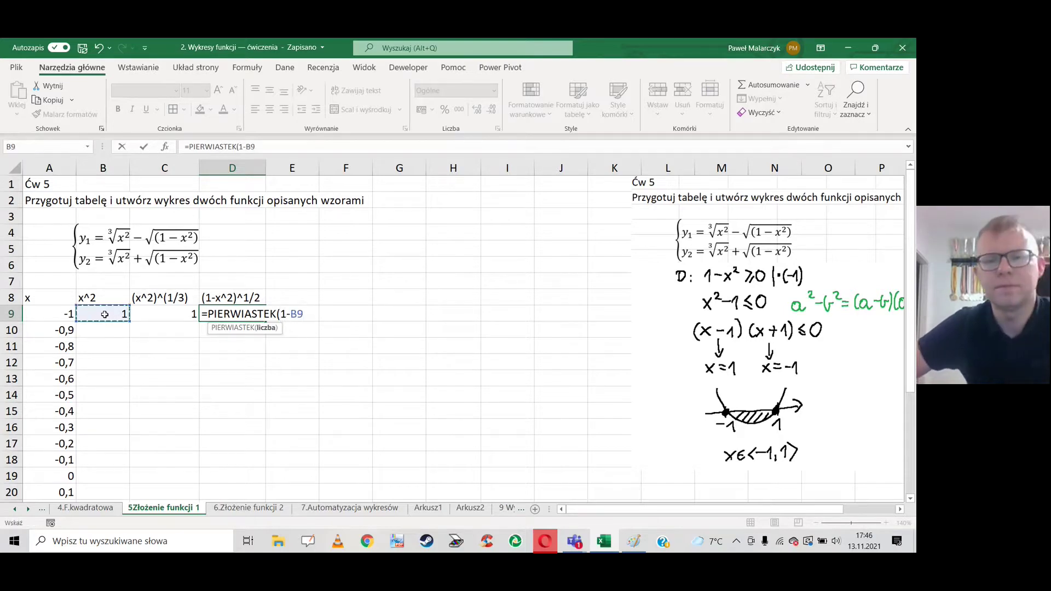
{"action": "type", "text": ")"}
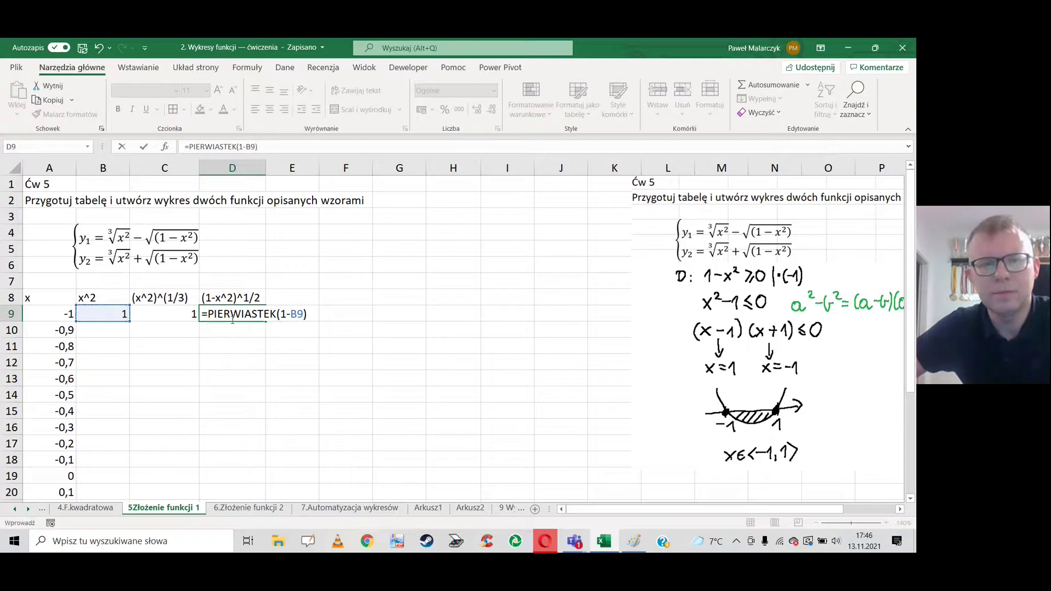
{"action": "key", "text": "Return"}
{"action": "left_click", "coordinate": [272, 296]}
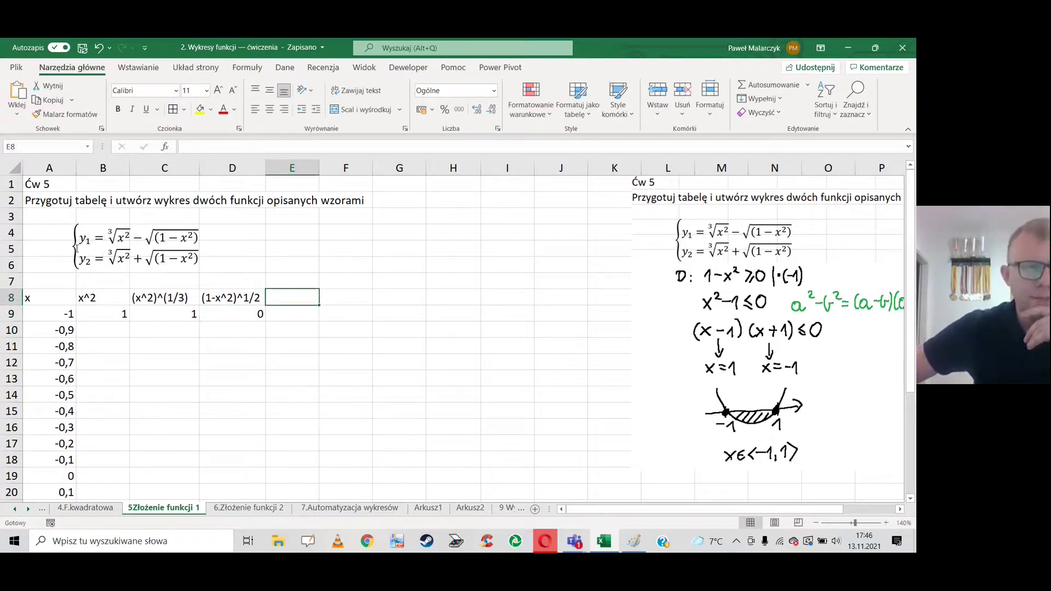
Add the y_1 header in E8 and the formula =C9-D9 in E9
{"action": "type", "text": "y_1"}
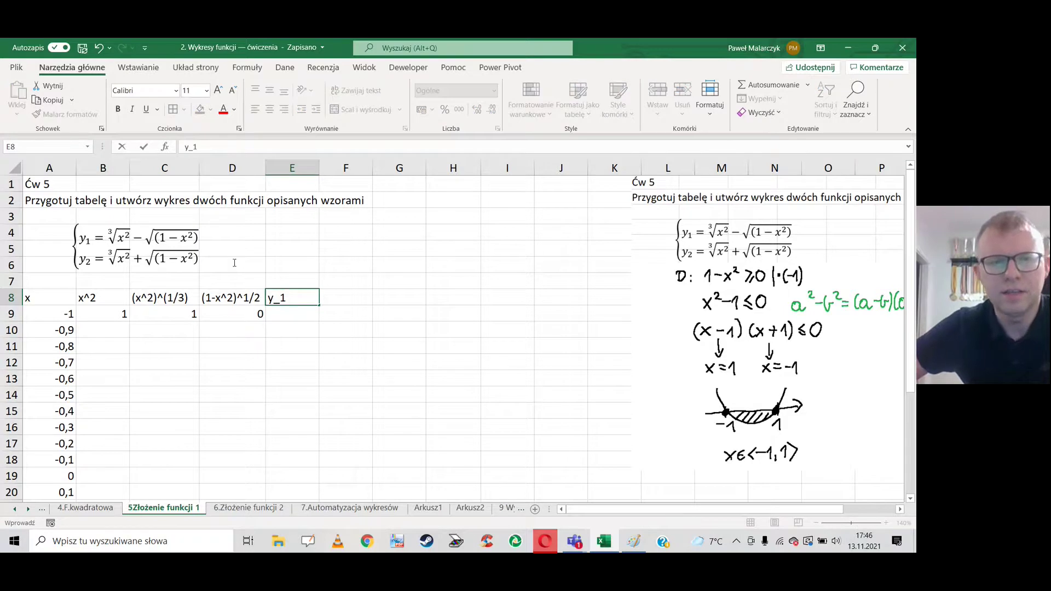
{"action": "key", "text": "Return"}
{"action": "type", "text": "="}
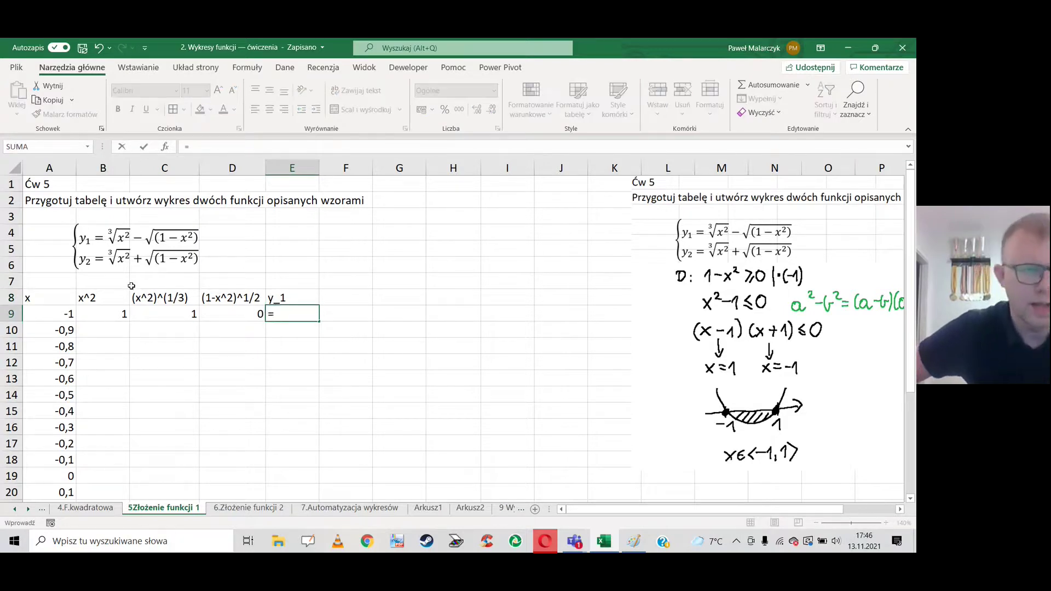
{"action": "left_click", "coordinate": [163, 313]}
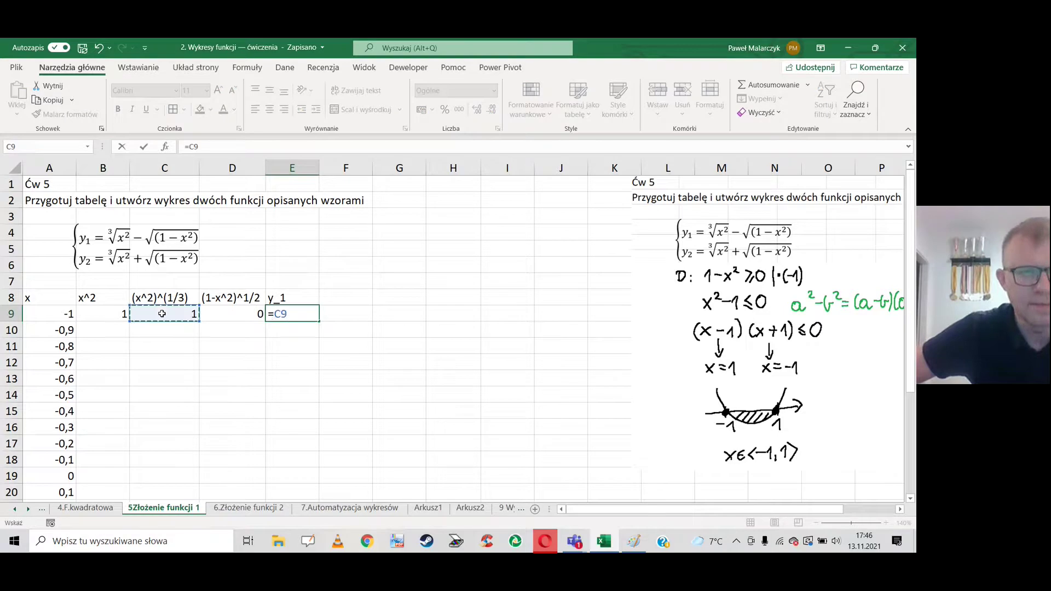
{"action": "type", "text": "-"}
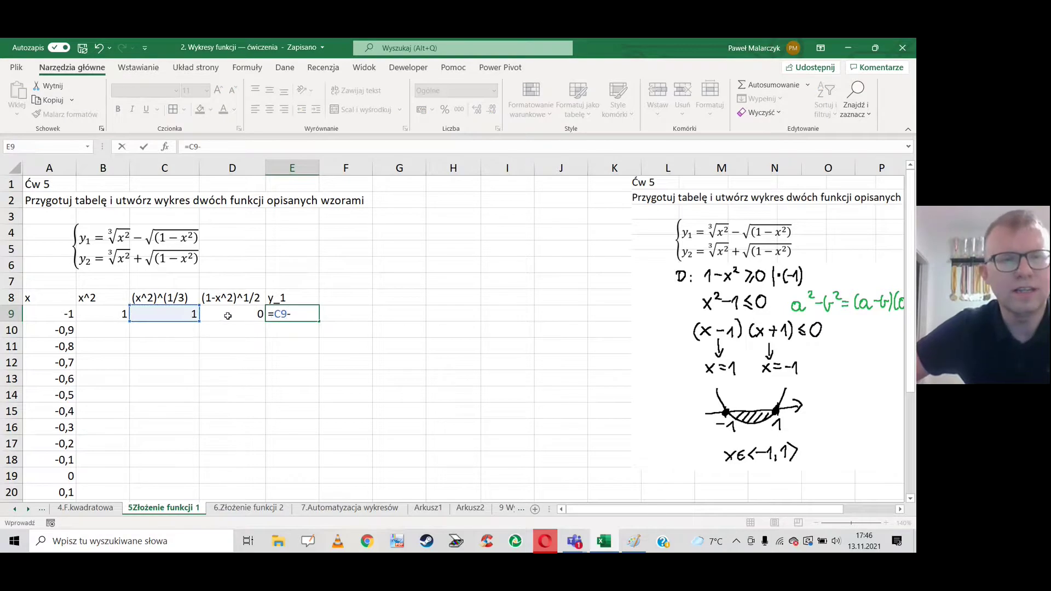
{"action": "left_click", "coordinate": [228, 316]}
{"action": "key", "text": "Return"}
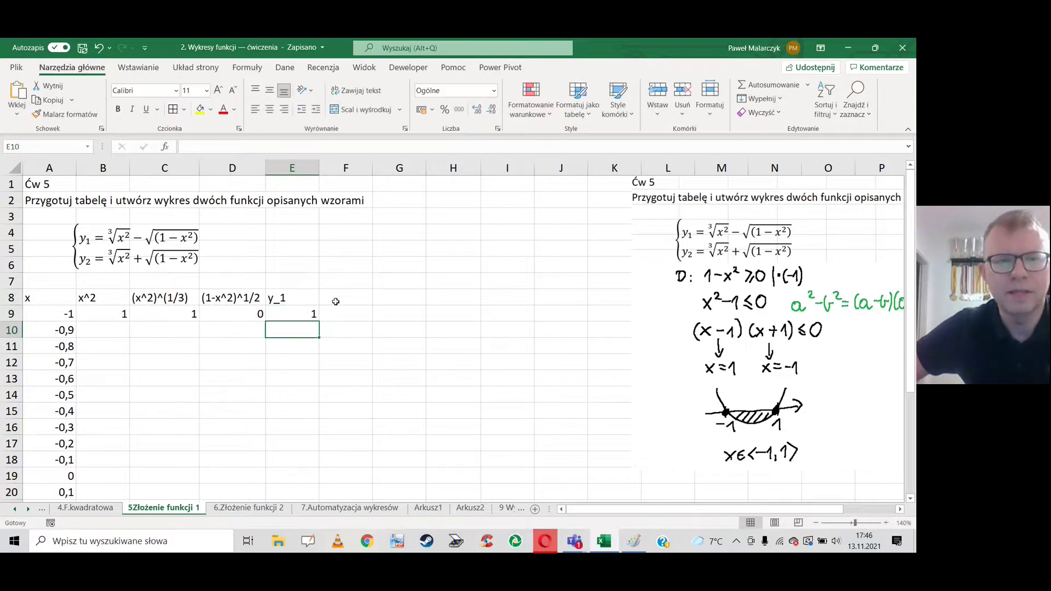
Add the y_2 header in F8 and the formula =C9+D9 in F9
{"action": "left_click", "coordinate": [336, 302]}
{"action": "type", "text": "y_2"}
{"action": "left_click", "coordinate": [334, 317]}
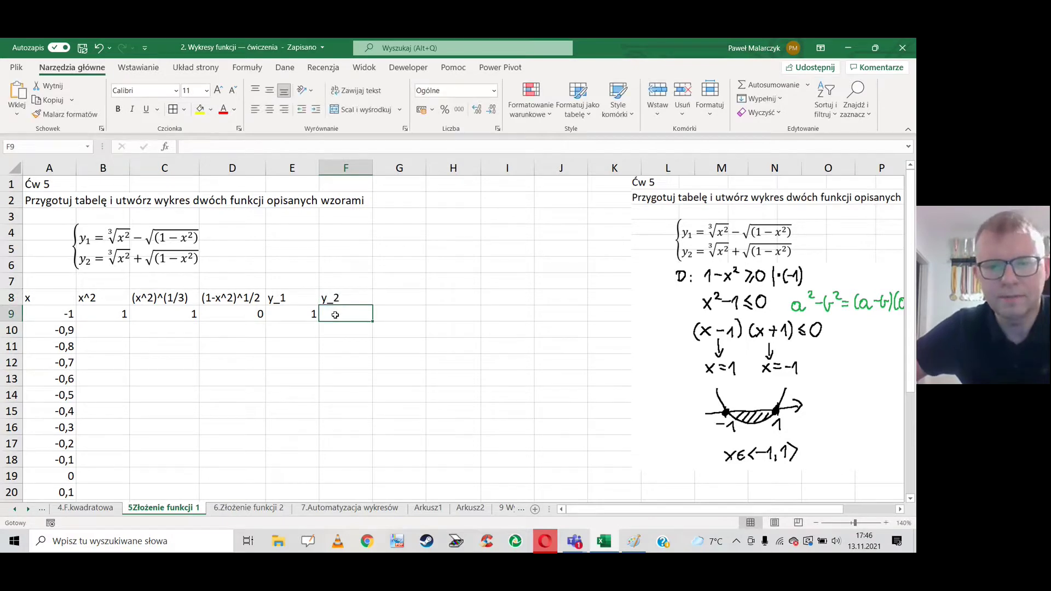
{"action": "type", "text": "="}
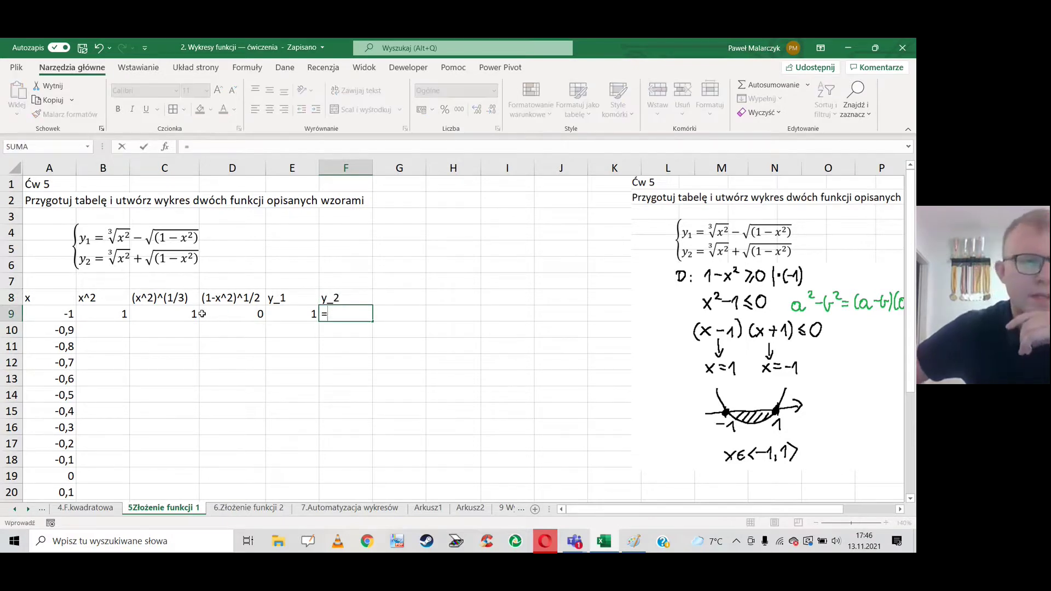
{"action": "left_click", "coordinate": [164, 317]}
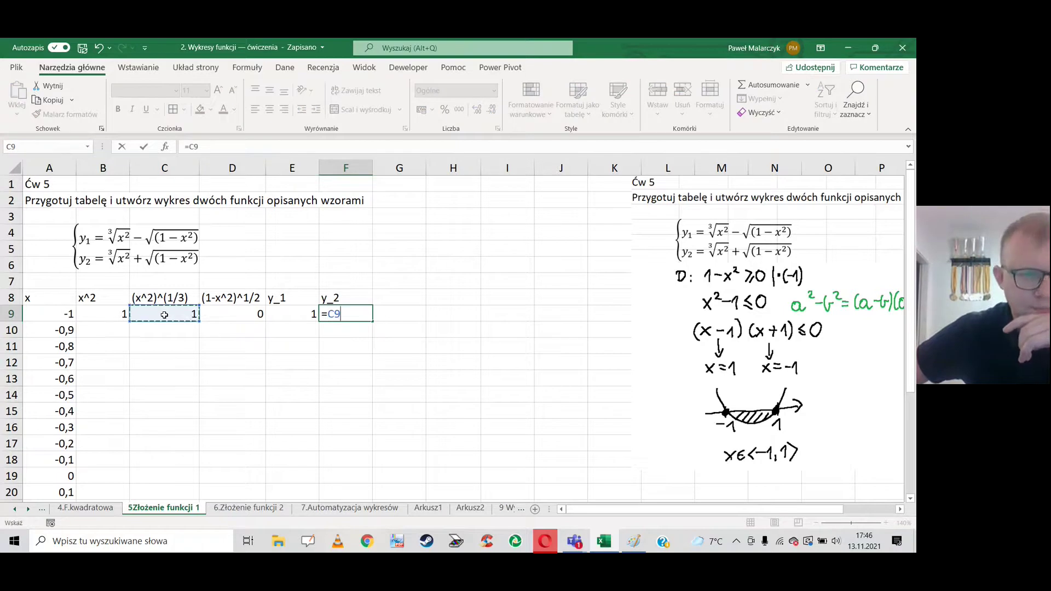
{"action": "type", "text": "+"}
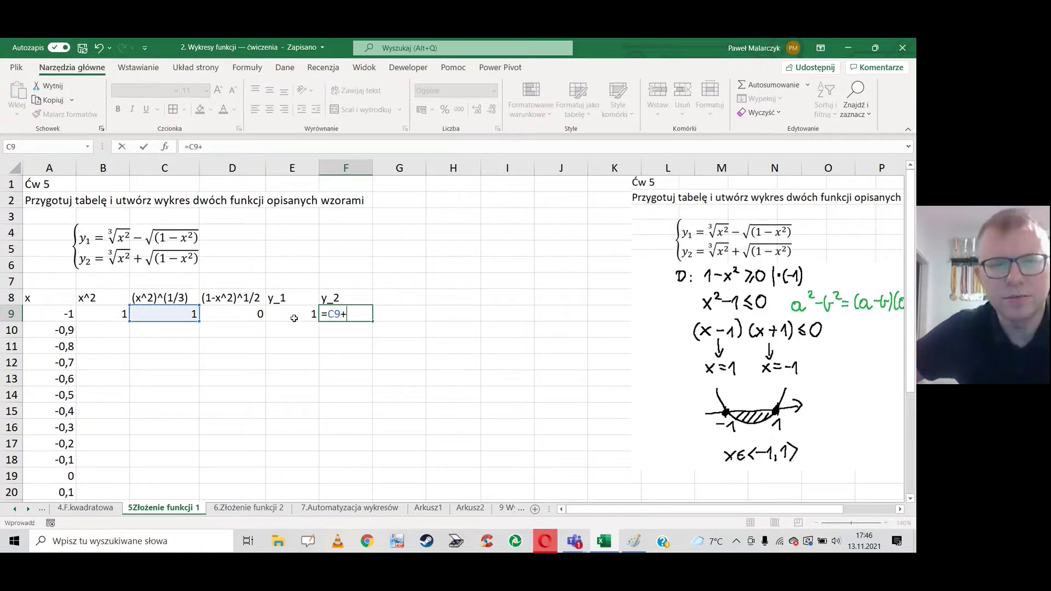
{"action": "left_click", "coordinate": [242, 314]}
Commit the y_2 formula and fill the B–F formulas from row 9 down to row 29
{"action": "key", "text": "Return"}
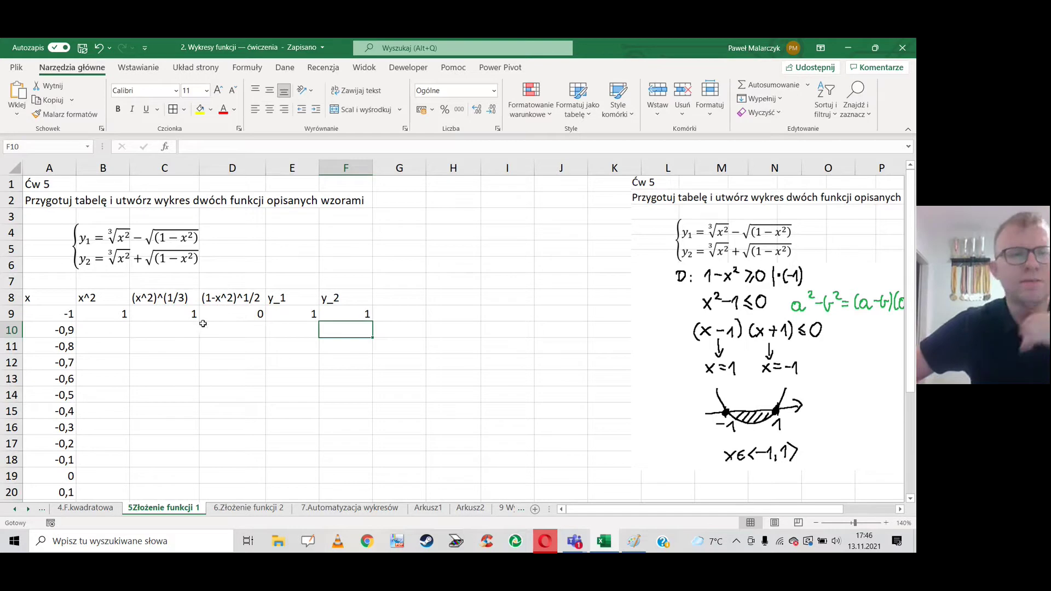
{"action": "left_click", "coordinate": [109, 315]}
{"action": "double_click", "coordinate": [130, 322]}
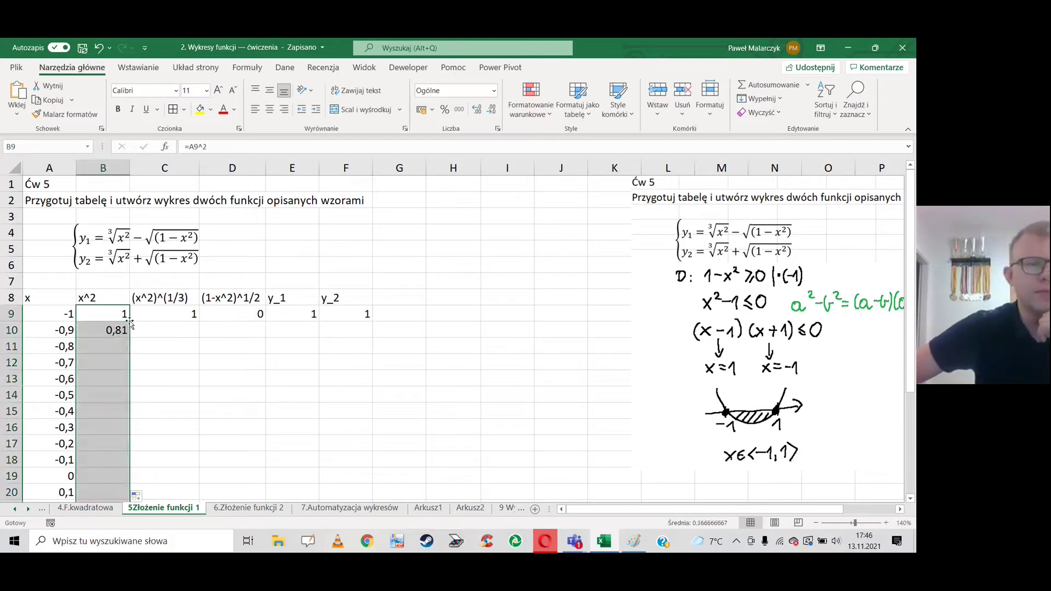
{"action": "left_click", "coordinate": [184, 313]}
{"action": "double_click", "coordinate": [199, 322]}
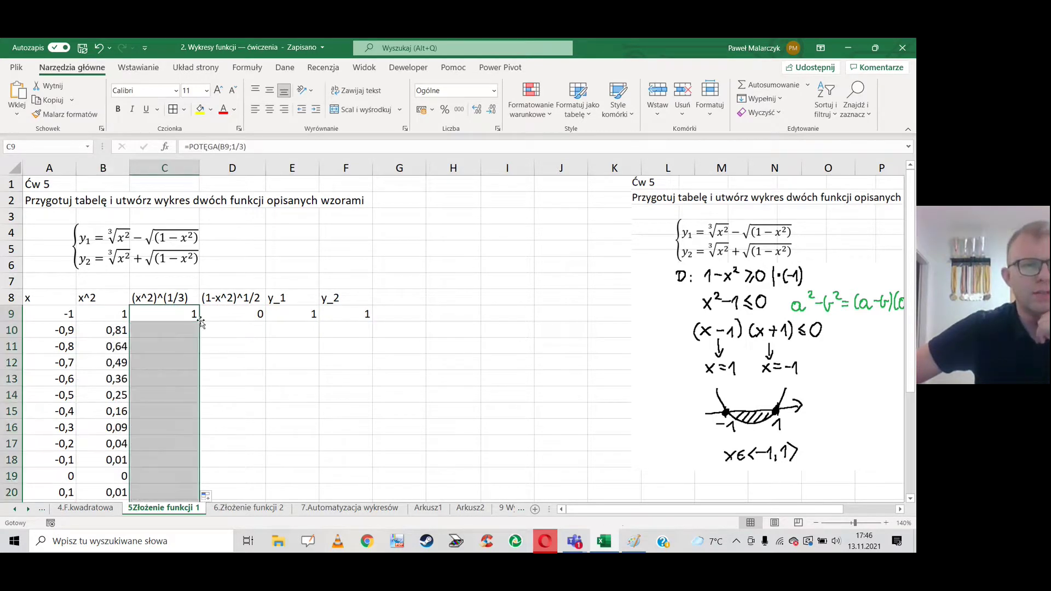
{"action": "left_click", "coordinate": [260, 314]}
{"action": "double_click", "coordinate": [266, 322]}
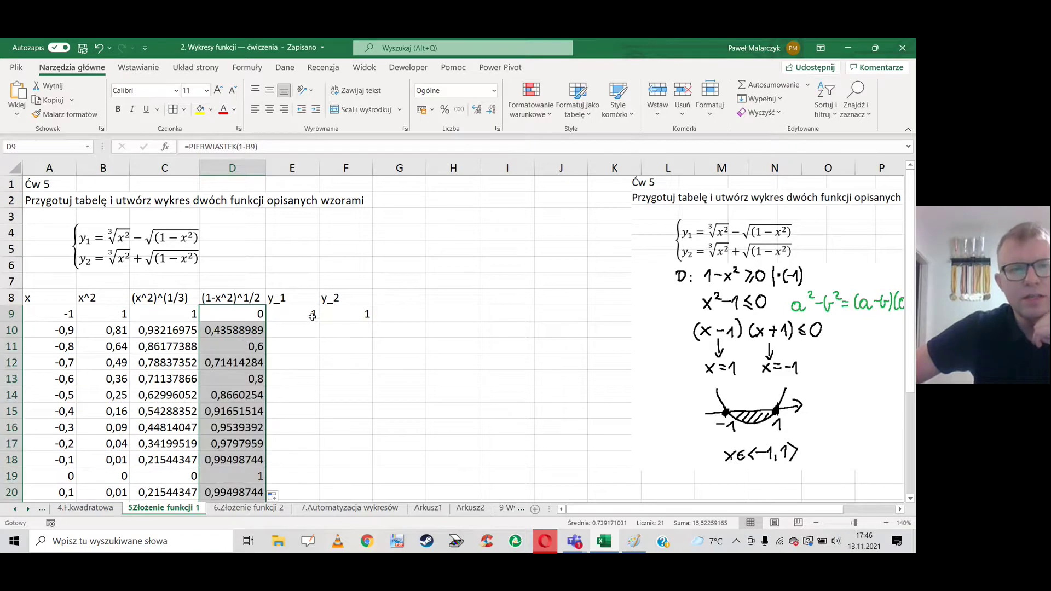
{"action": "left_click", "coordinate": [308, 316]}
{"action": "double_click", "coordinate": [316, 323]}
{"action": "left_click", "coordinate": [364, 315]}
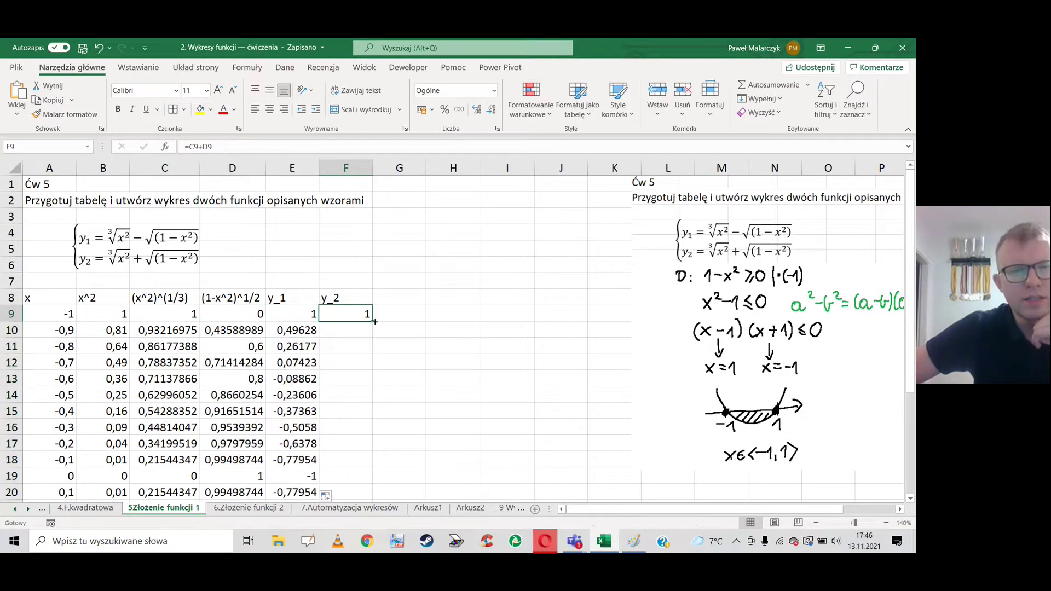
{"action": "double_click", "coordinate": [375, 322]}
Select the whole table A8:F29
{"action": "scroll", "coordinate": [765, 477], "scroll_direction": "down", "scroll_amount": 5}
{"action": "scroll", "coordinate": [765, 477], "scroll_direction": "up", "scroll_amount": 2}
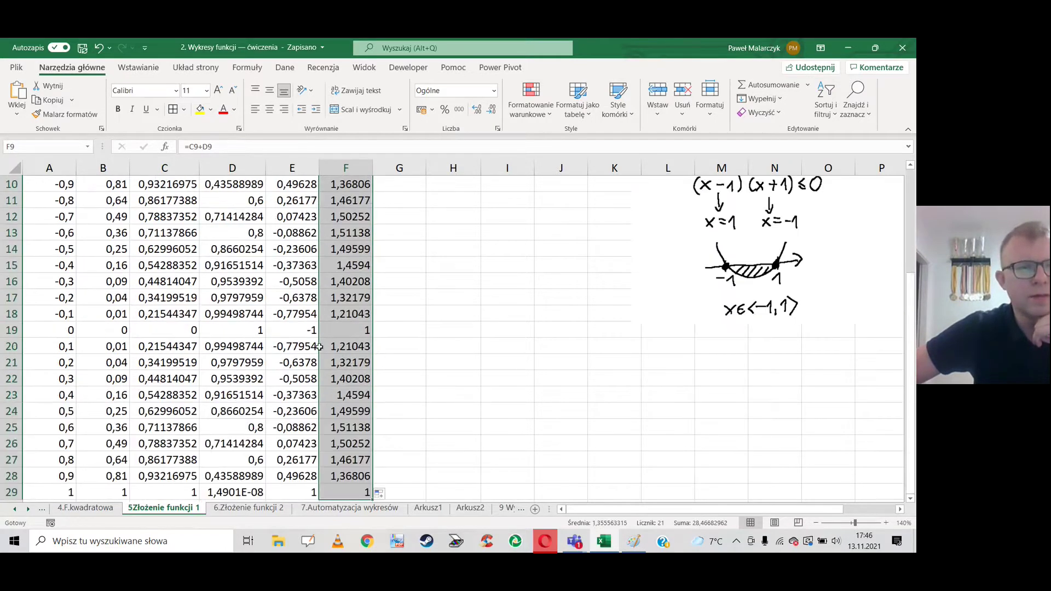
{"action": "scroll", "coordinate": [493, 386], "scroll_direction": "up", "scroll_amount": 1}
{"action": "scroll", "coordinate": [494, 386], "scroll_direction": "down", "scroll_amount": 2, "text": "ctrl"}
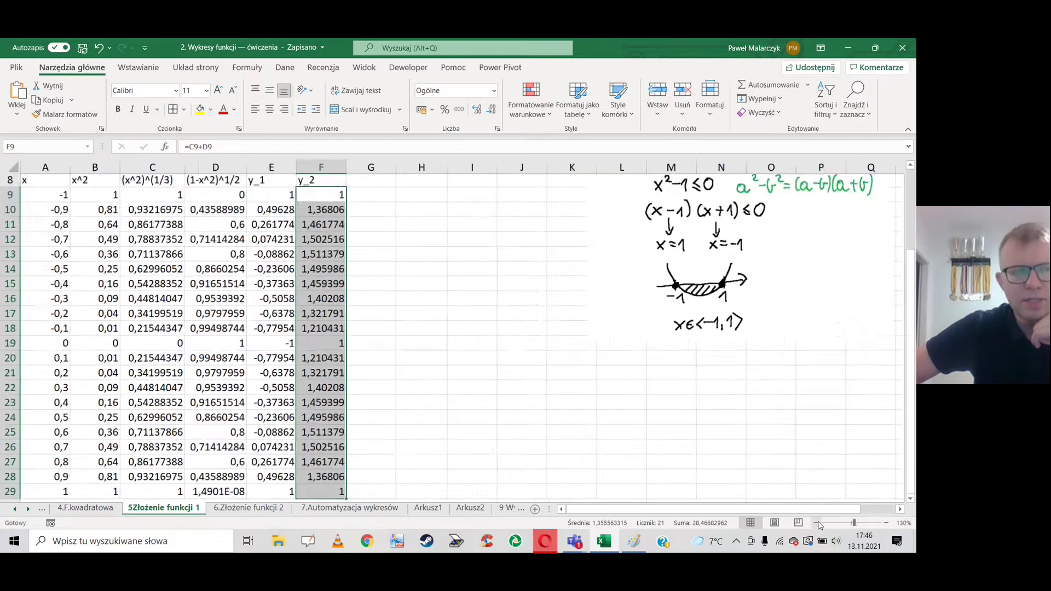
{"action": "left_click_drag", "start_coordinate": [33, 194], "coordinate": [303, 458]}
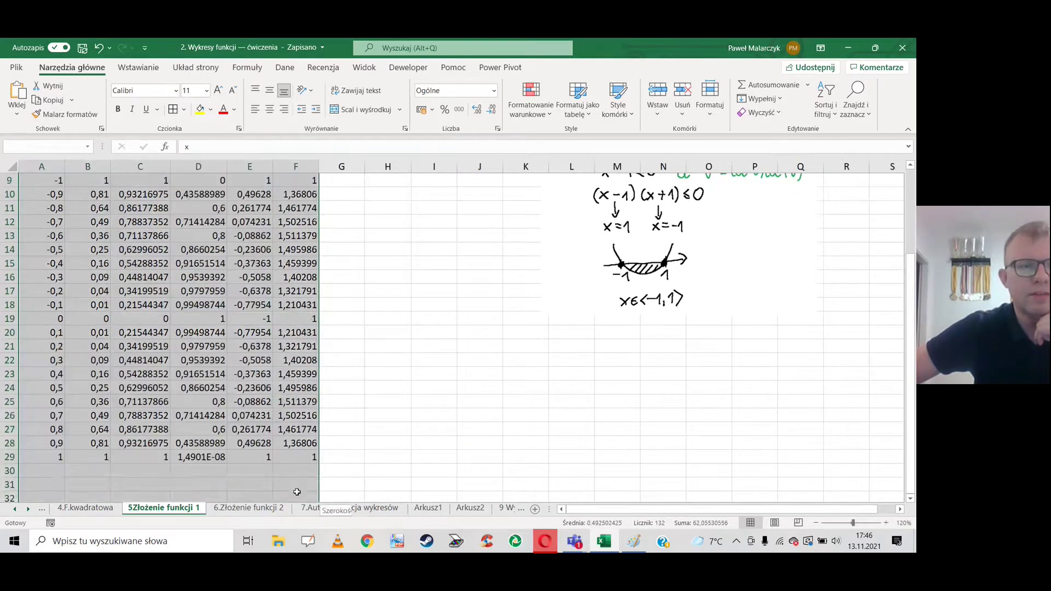
{"action": "scroll", "coordinate": [308, 326], "scroll_direction": "up", "scroll_amount": 3}
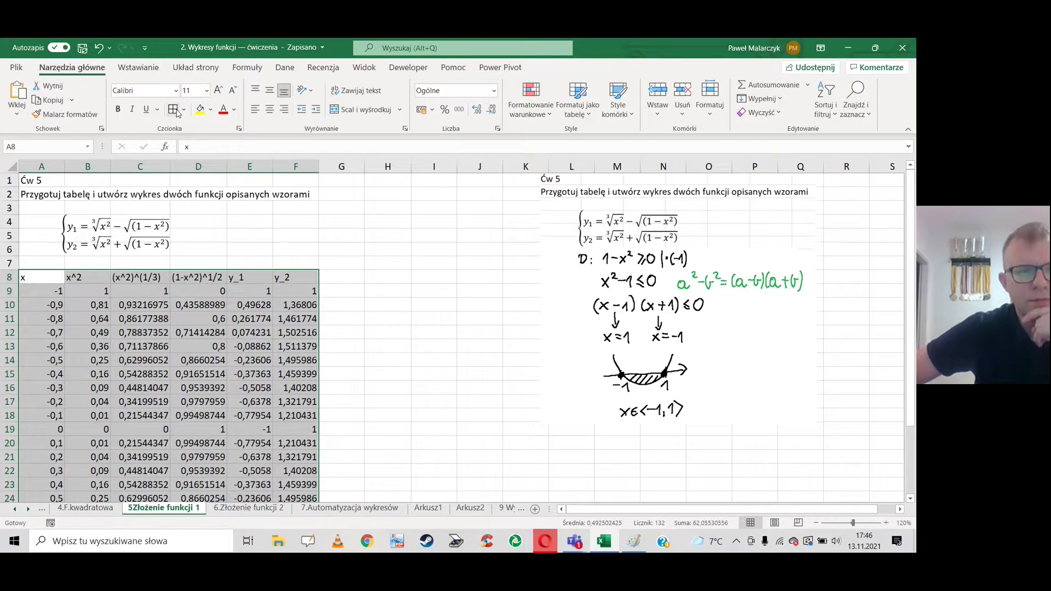
Centre the table's values, move the notes picture right, and select x values A8:A29
{"action": "left_click", "coordinate": [271, 111]}
{"action": "left_click", "coordinate": [357, 276]}
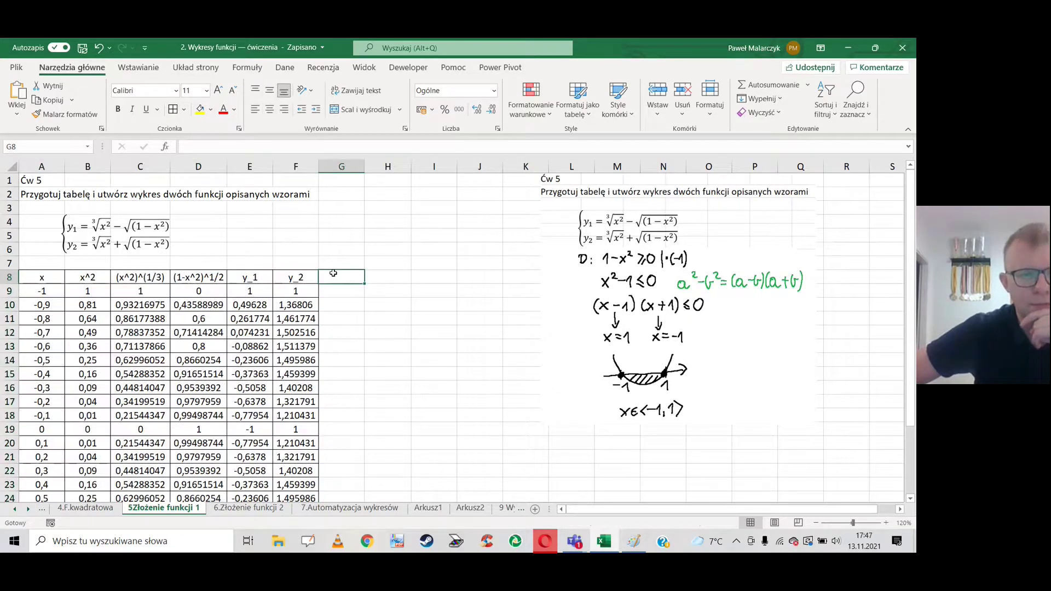
{"action": "scroll", "coordinate": [316, 290], "scroll_direction": "down", "scroll_amount": 1}
{"action": "left_click_drag", "start_coordinate": [612, 262], "coordinate": [659, 262]}
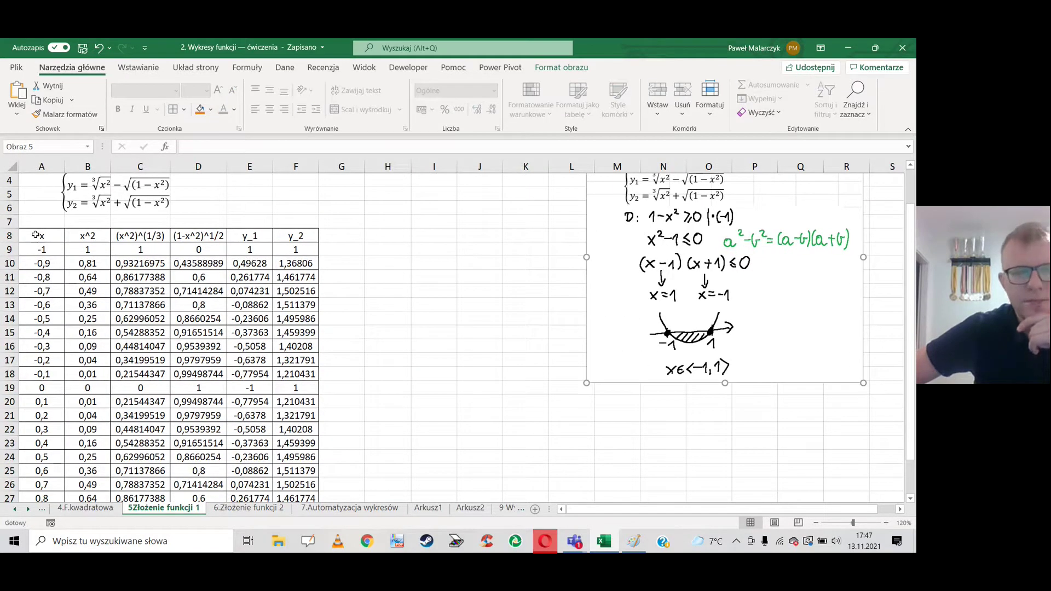
{"action": "left_click_drag", "start_coordinate": [36, 236], "coordinate": [37, 485]}
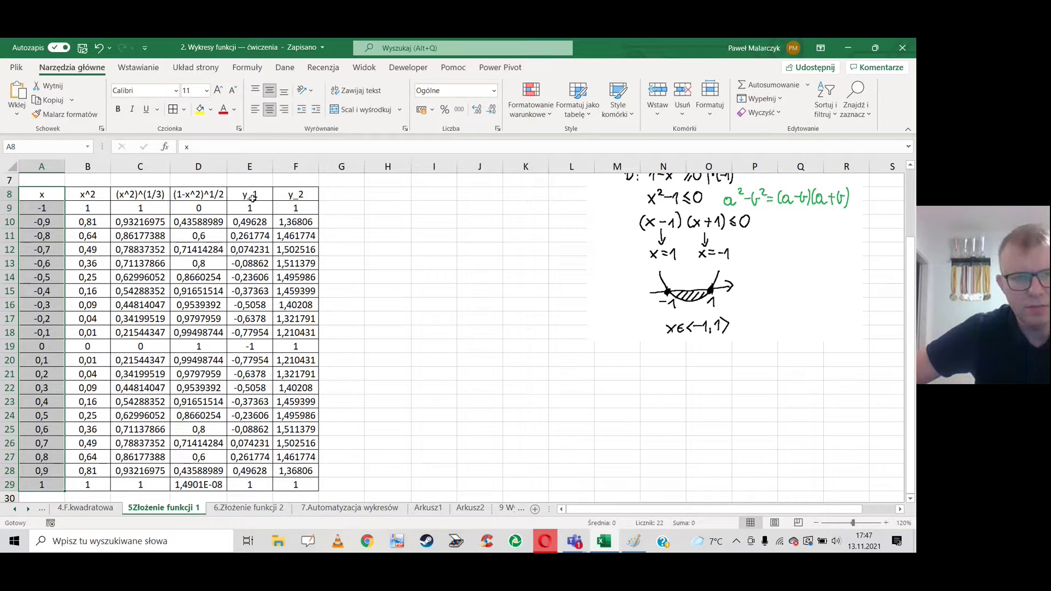
Add the y_1 and y_2 columns to the x selection
{"action": "left_click_drag", "start_coordinate": [249, 195], "coordinate": [243, 480], "text": "ctrl"}
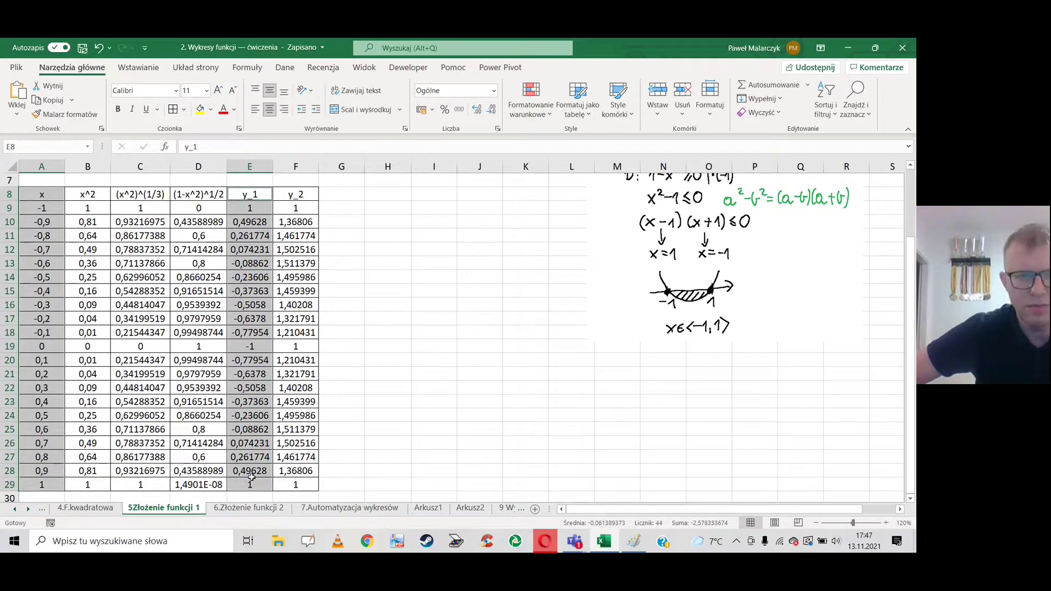
{"action": "left_click_drag", "start_coordinate": [296, 194], "coordinate": [296, 484], "text": "ctrl"}
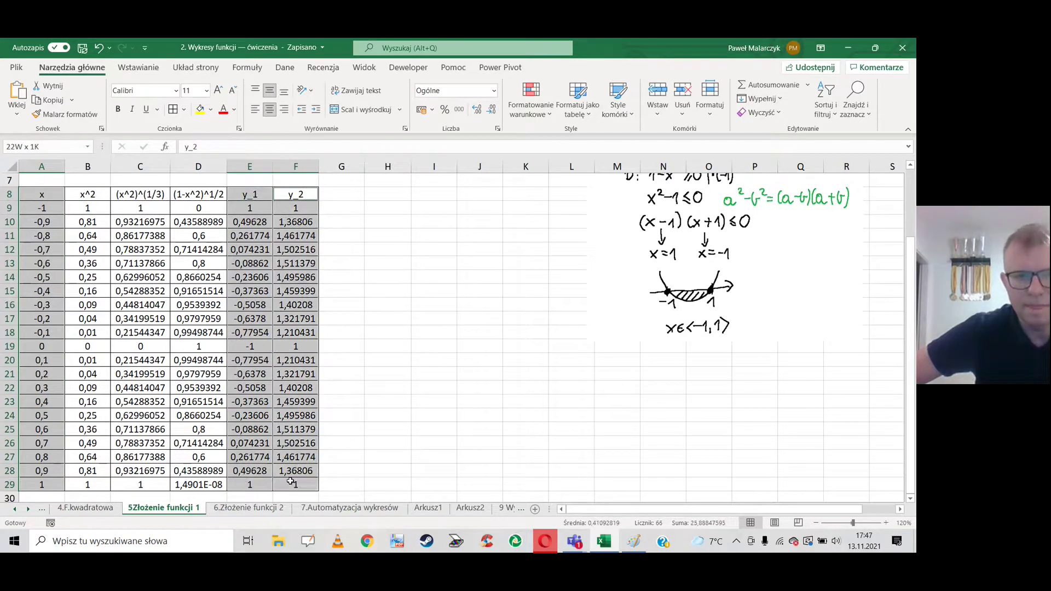
{"action": "key", "text": "ctrl+minus"}
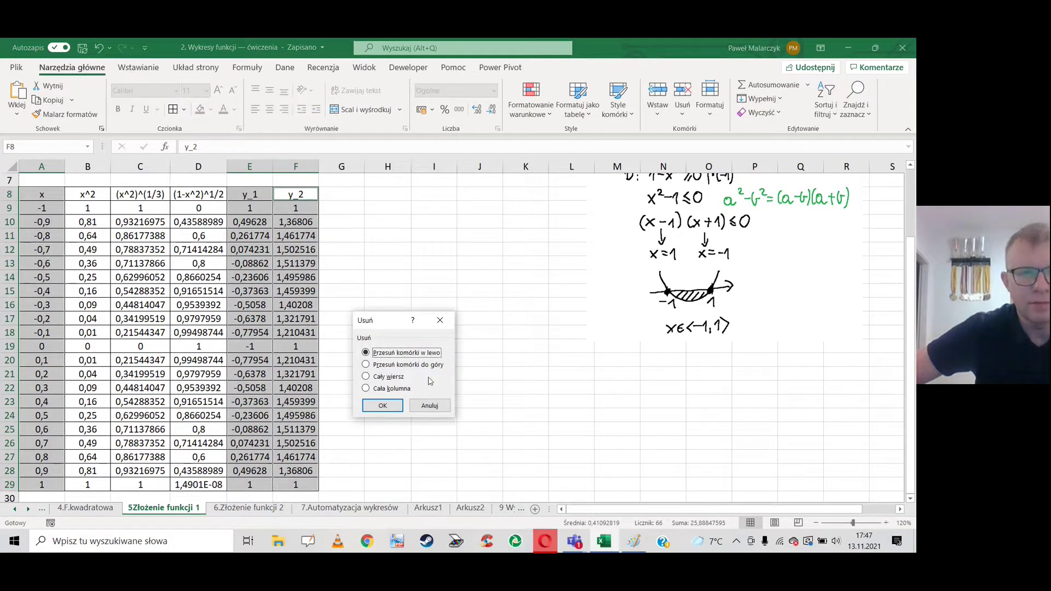
{"action": "left_click", "coordinate": [429, 406]}
Insert the recommended Punktowy scatter chart and drag it beside the table
{"action": "left_click", "coordinate": [138, 68]}
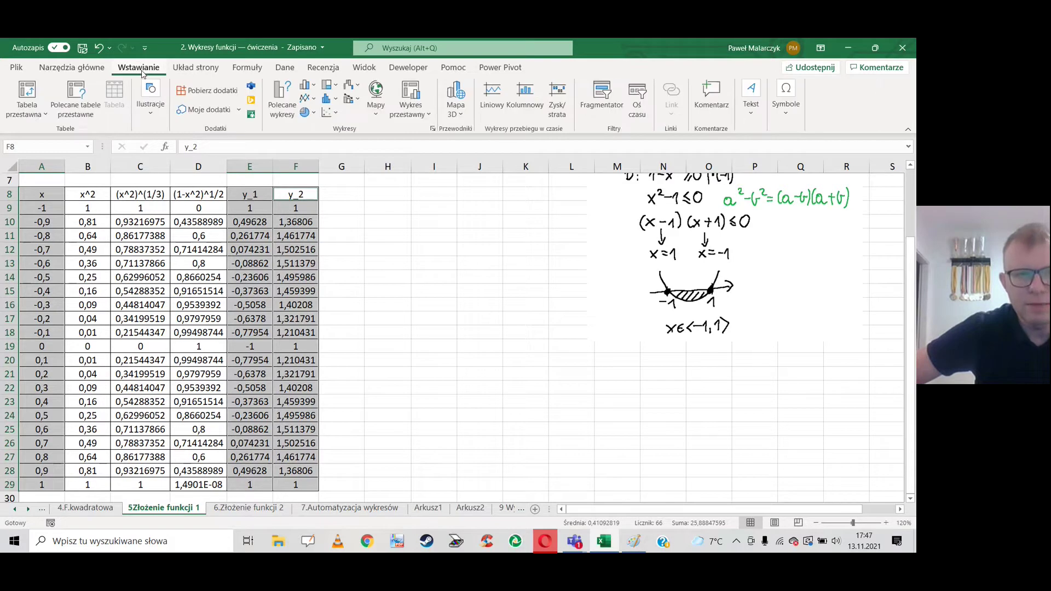
{"action": "left_click", "coordinate": [286, 107]}
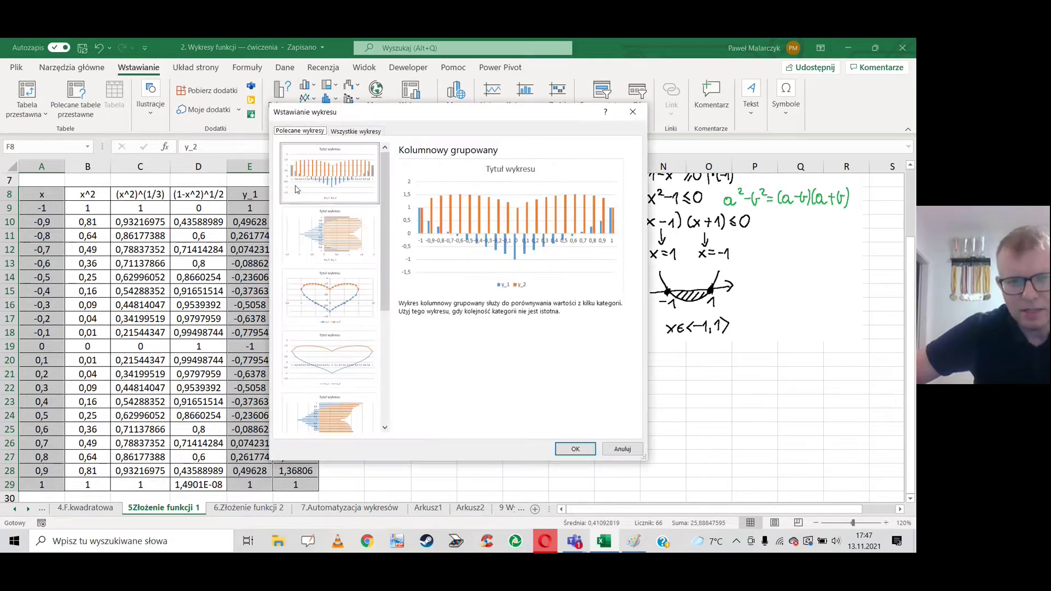
{"action": "left_click", "coordinate": [330, 295]}
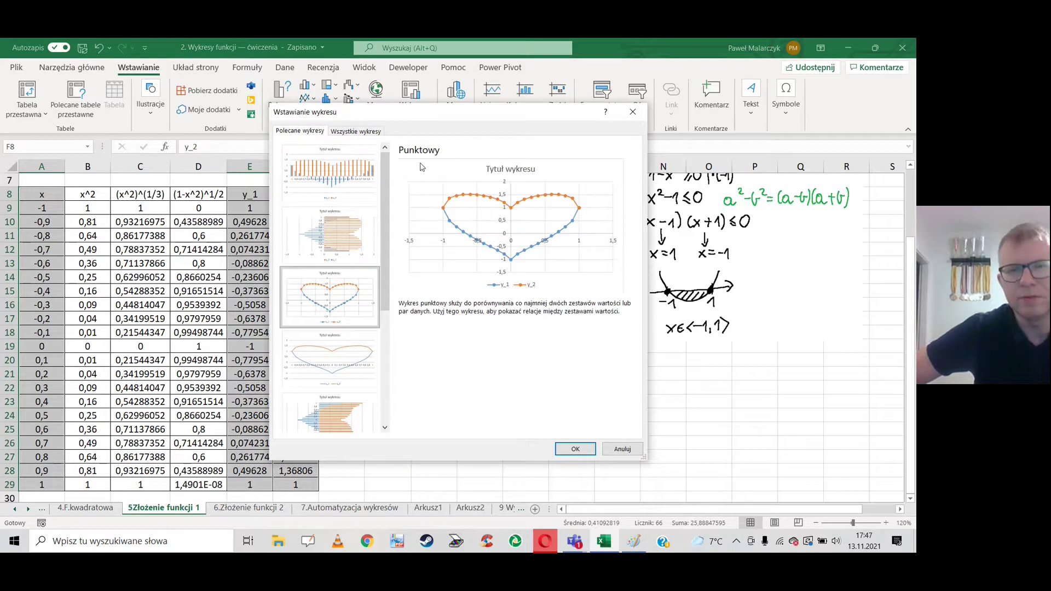
{"action": "left_click", "coordinate": [576, 450]}
{"action": "left_click_drag", "start_coordinate": [420, 244], "coordinate": [540, 295]}
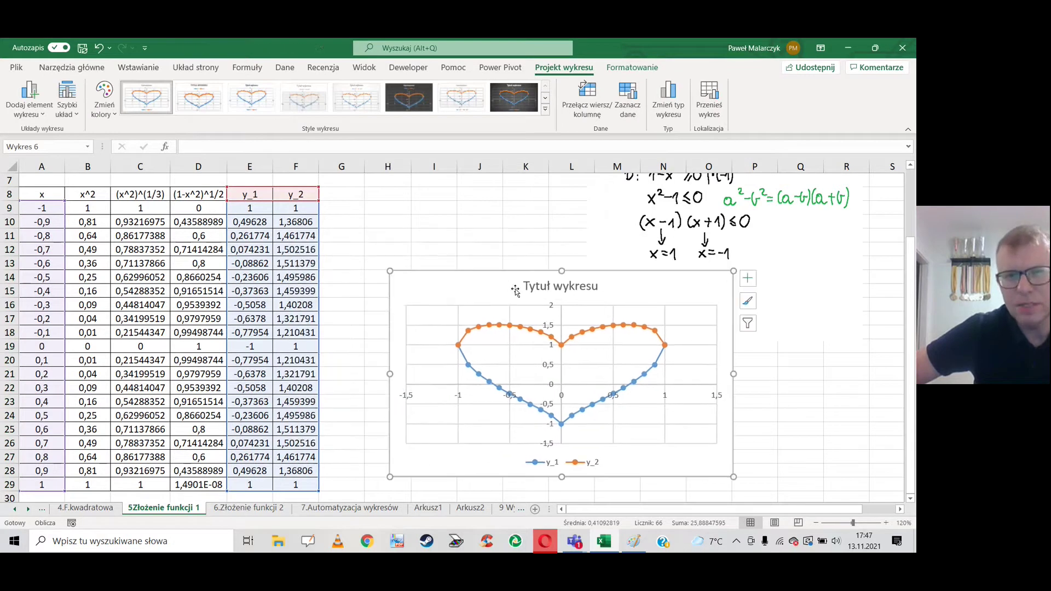
Replace the 'Tytuł wykresu' placeholder with 'Serce' and centre it above the curve
{"action": "left_click", "coordinate": [540, 291]}
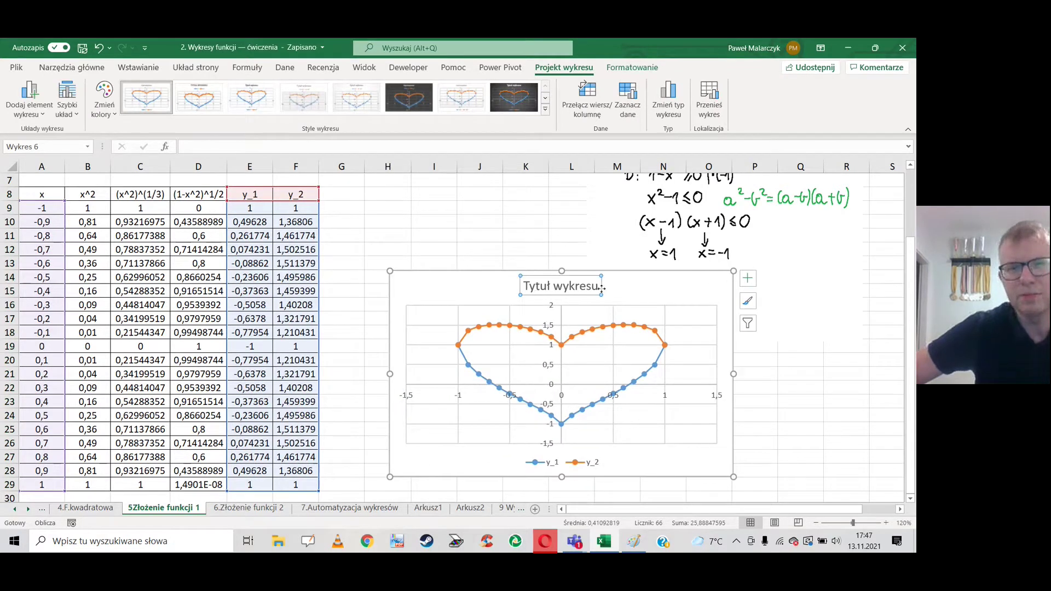
{"action": "left_click_drag", "start_coordinate": [597, 287], "coordinate": [595, 289]}
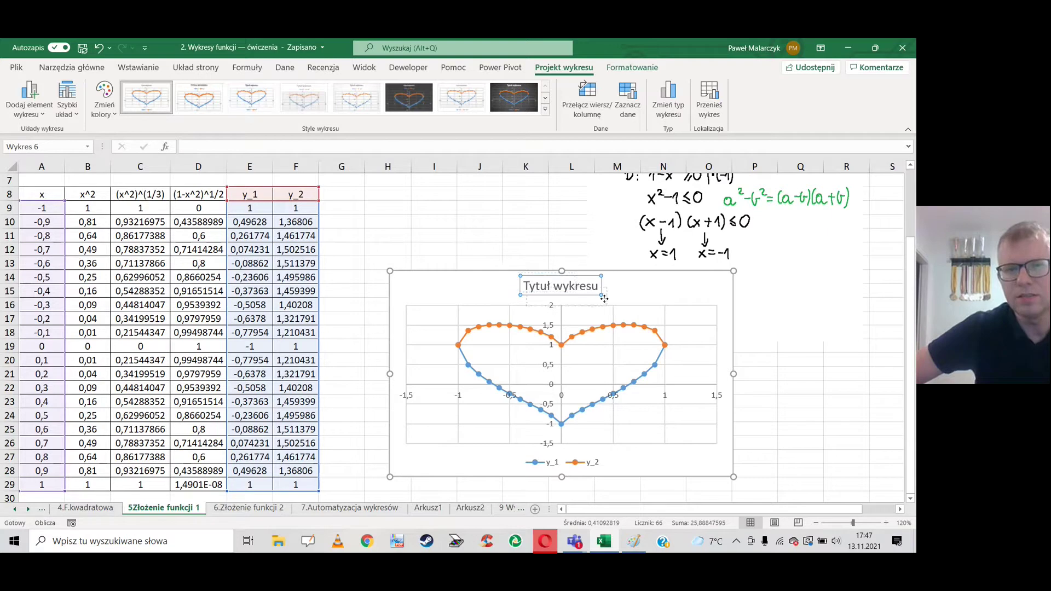
{"action": "left_click", "coordinate": [590, 288]}
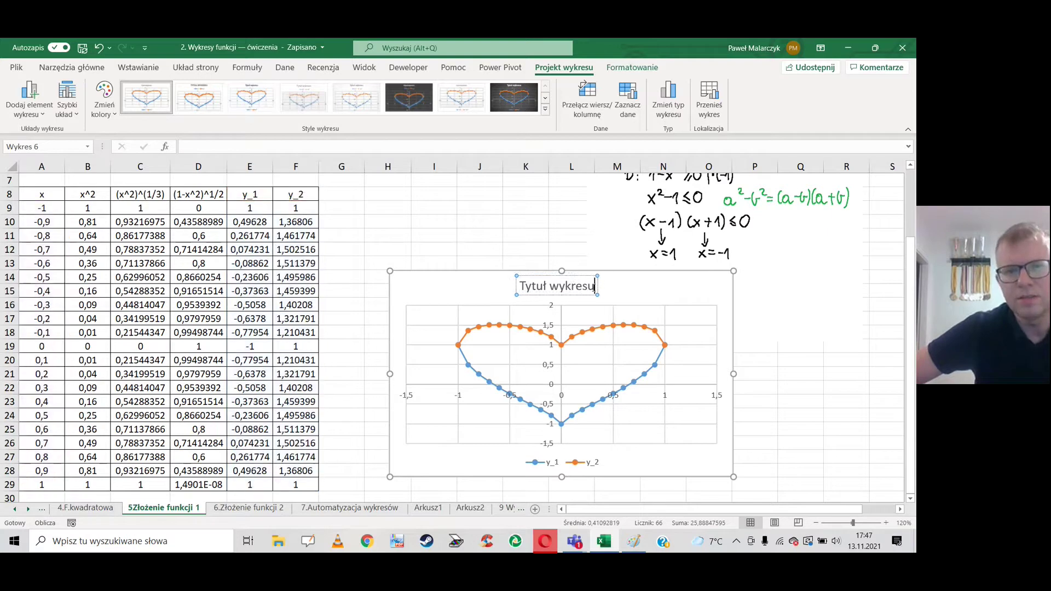
{"action": "left_click_drag", "start_coordinate": [595, 286], "coordinate": [515, 275]}
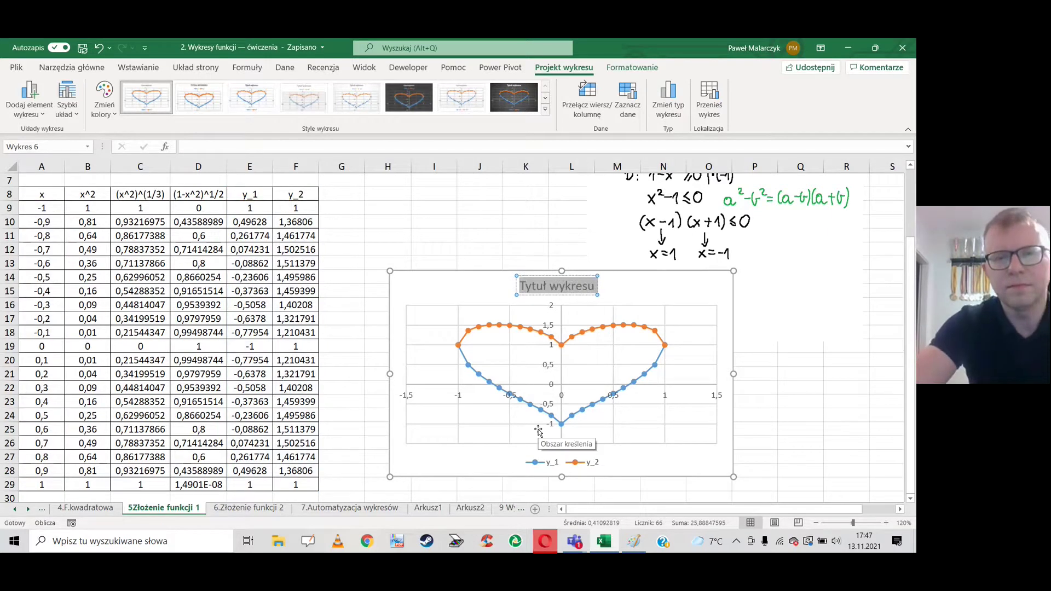
{"action": "type", "text": "Serce"}
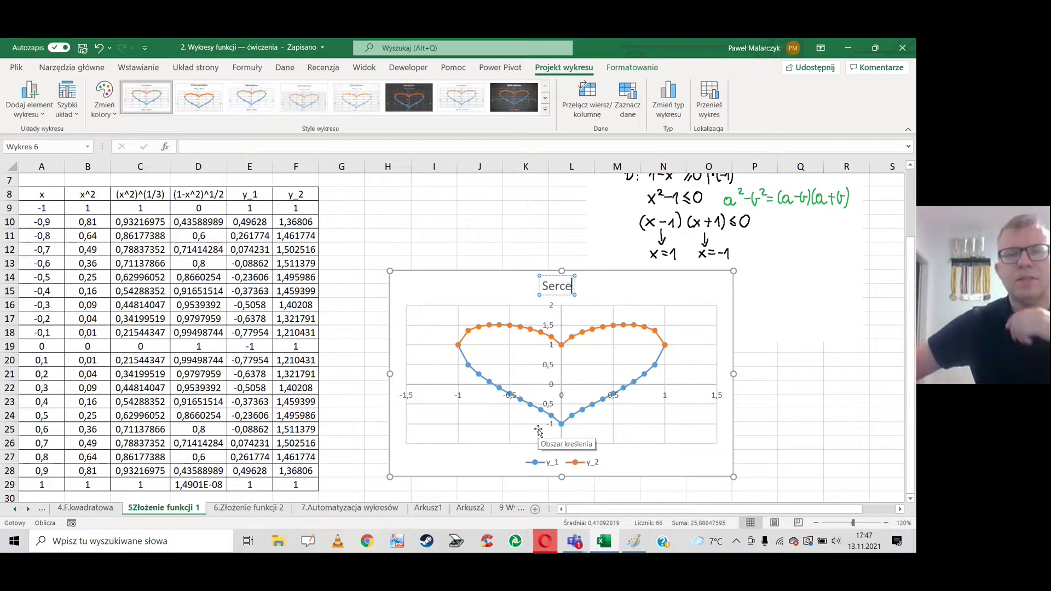
{"action": "left_click", "coordinate": [486, 288]}
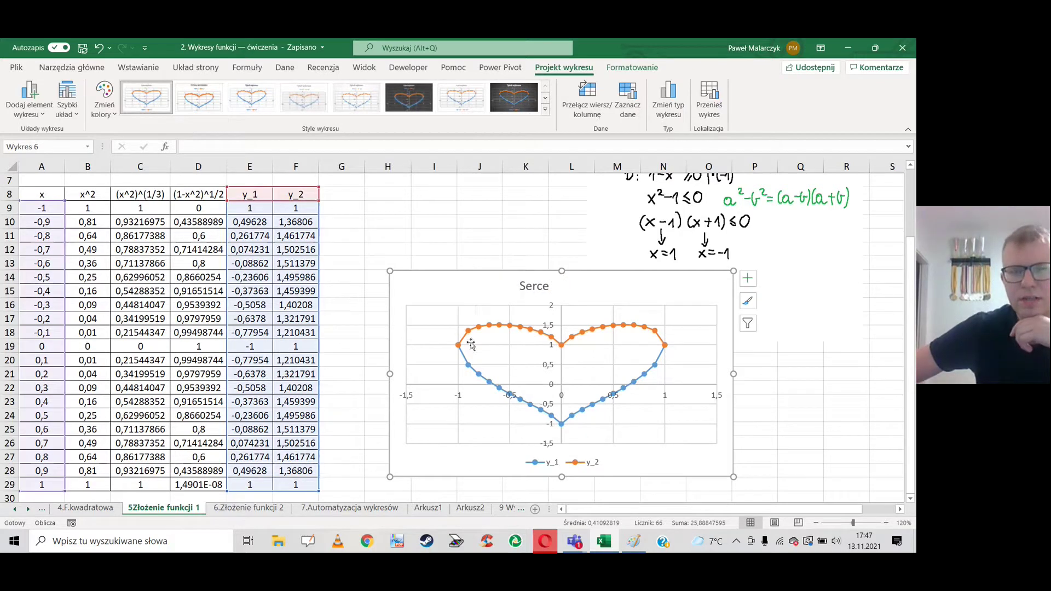
{"action": "left_click", "coordinate": [550, 282]}
{"action": "left_click_drag", "start_coordinate": [525, 276], "coordinate": [549, 278]}
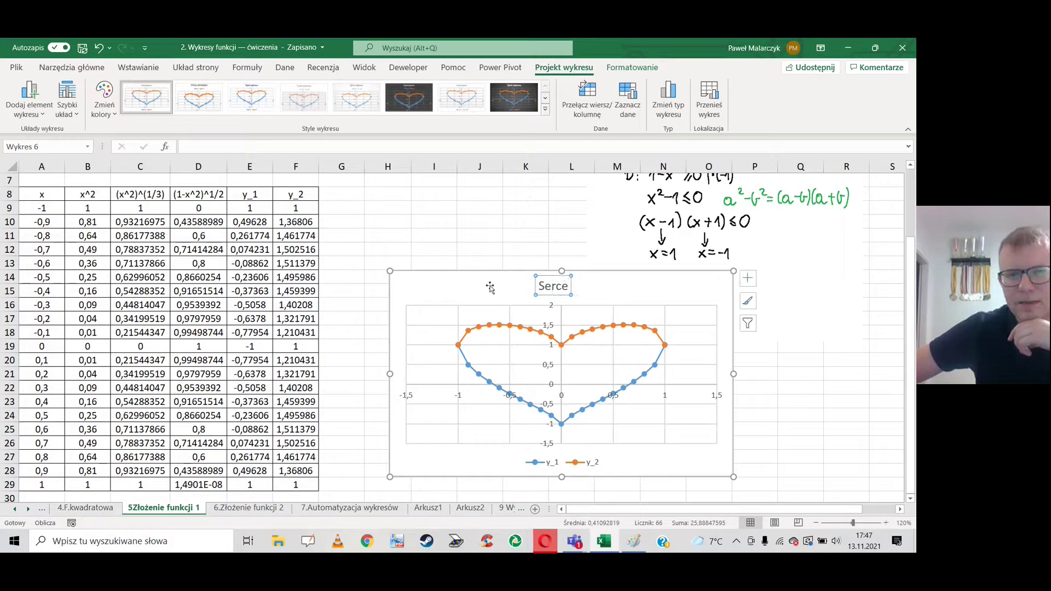
Delete the chart's vertical axis
{"action": "left_click", "coordinate": [518, 308]}
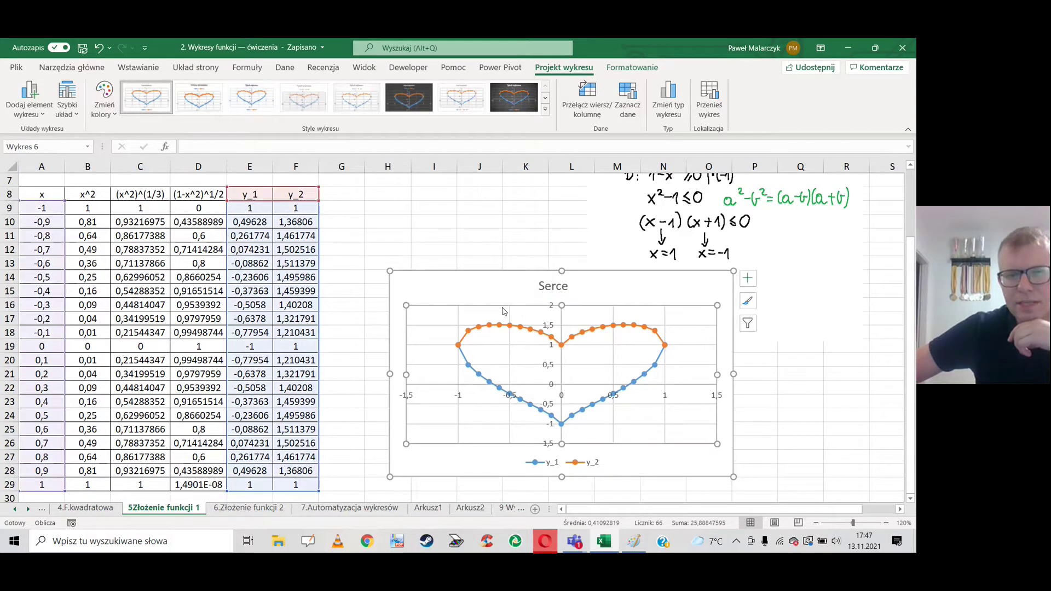
{"action": "right_click", "coordinate": [501, 308]}
{"action": "left_click", "coordinate": [507, 310]}
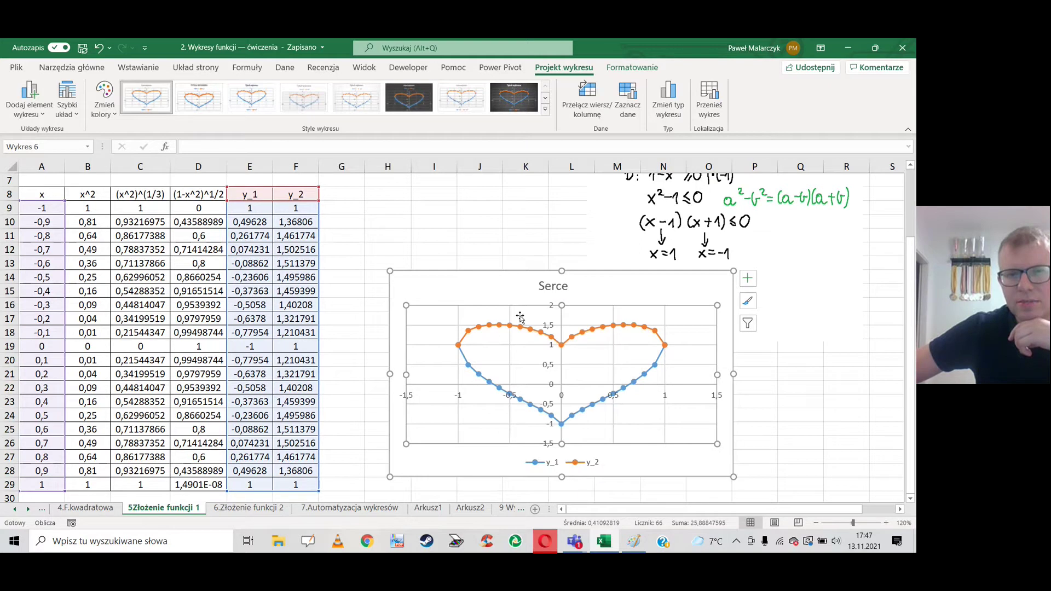
{"action": "left_click", "coordinate": [487, 327]}
{"action": "right_click", "coordinate": [486, 331]}
{"action": "key", "text": "Escape"}
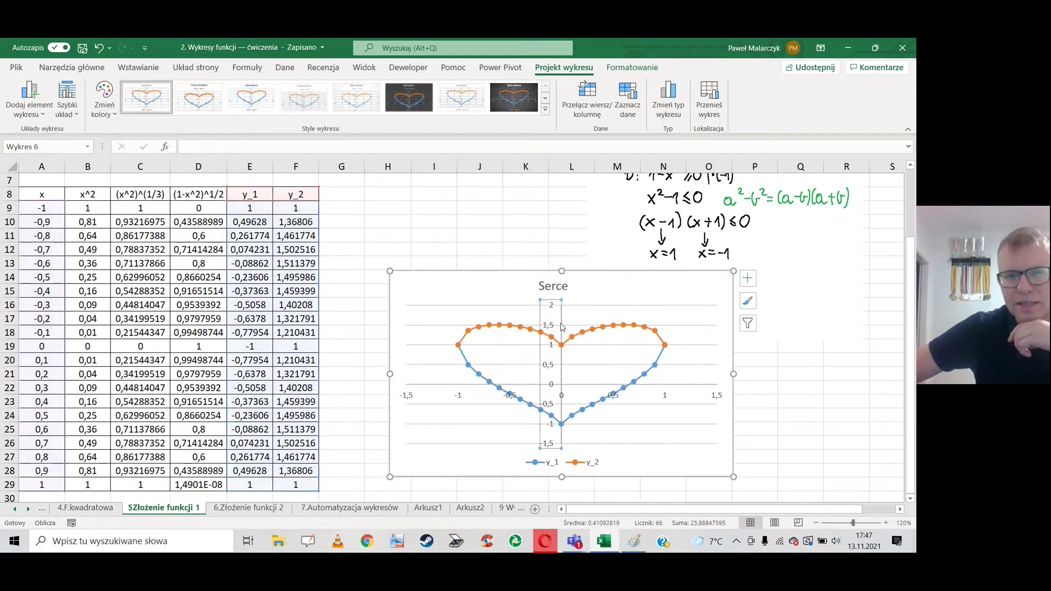
{"action": "right_click", "coordinate": [559, 322]}
{"action": "left_click", "coordinate": [559, 319]}
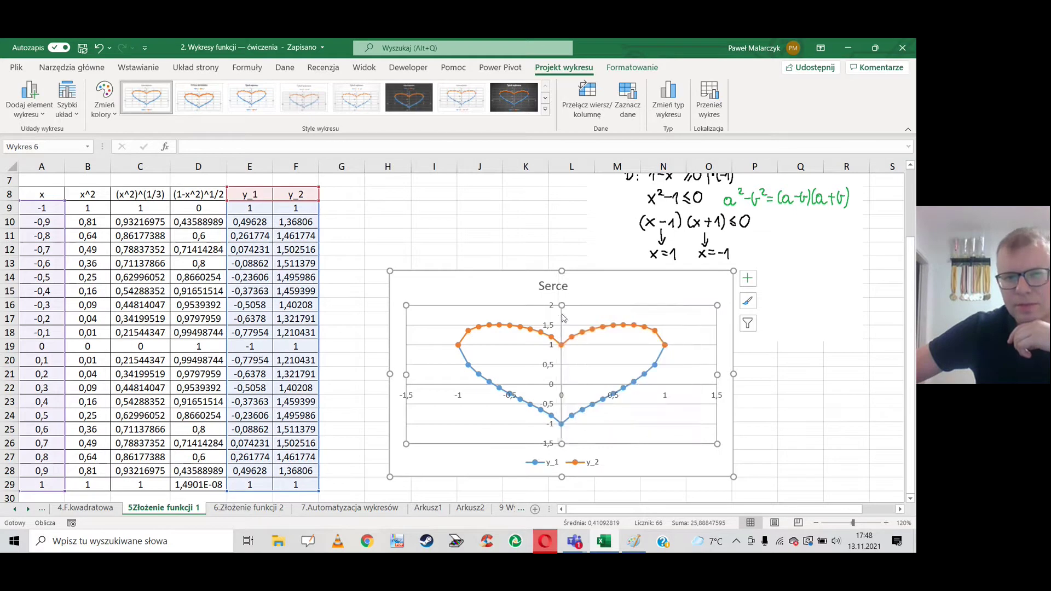
{"action": "right_click", "coordinate": [561, 315]}
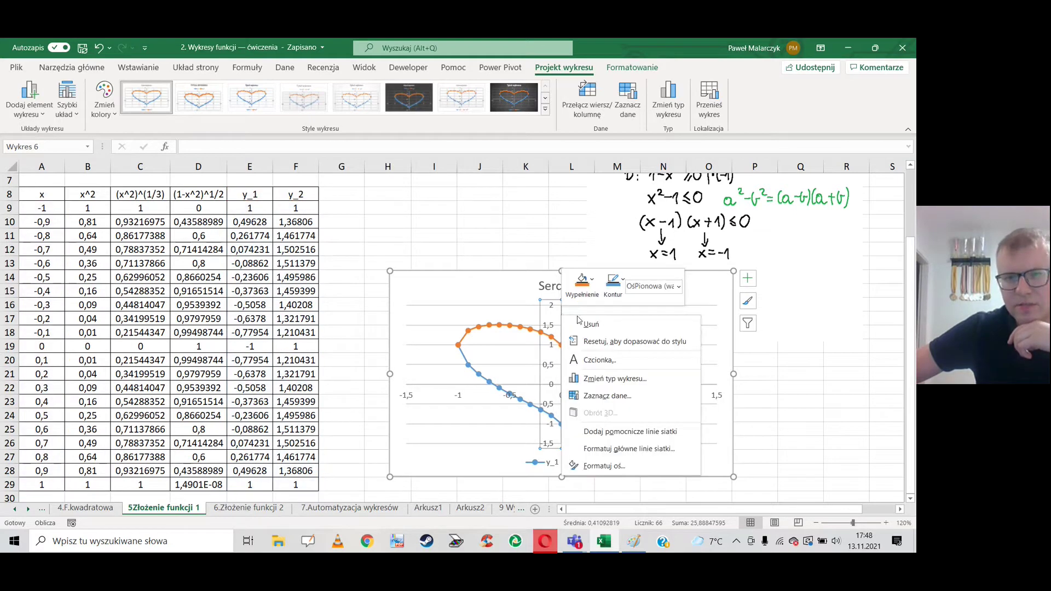
{"action": "left_click", "coordinate": [580, 323]}
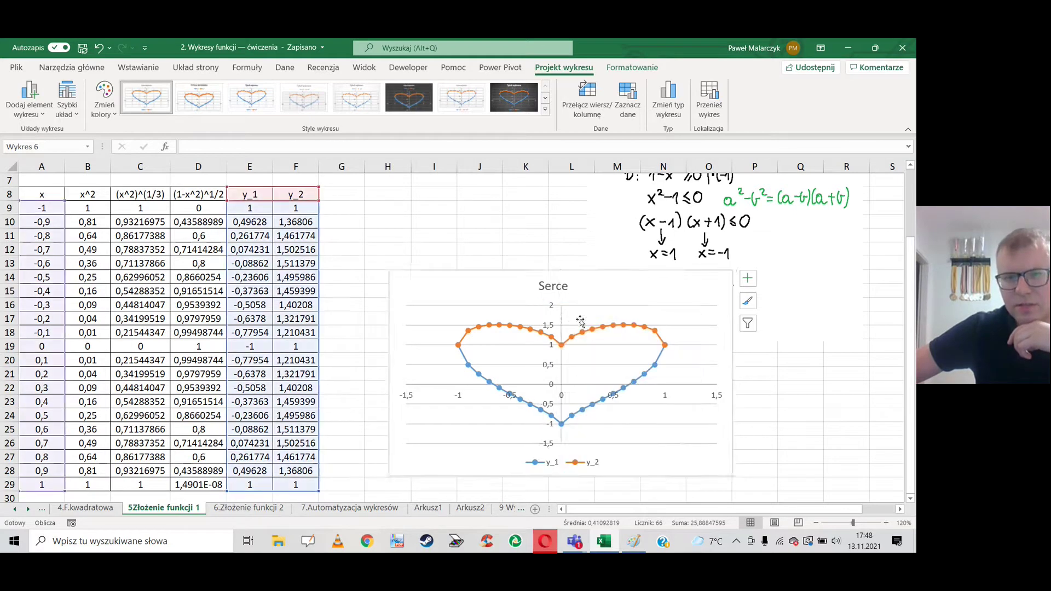
Delete the horizontal axis and the legend
{"action": "left_click", "coordinate": [439, 392]}
{"action": "right_click", "coordinate": [439, 392]}
{"action": "left_click", "coordinate": [493, 235]}
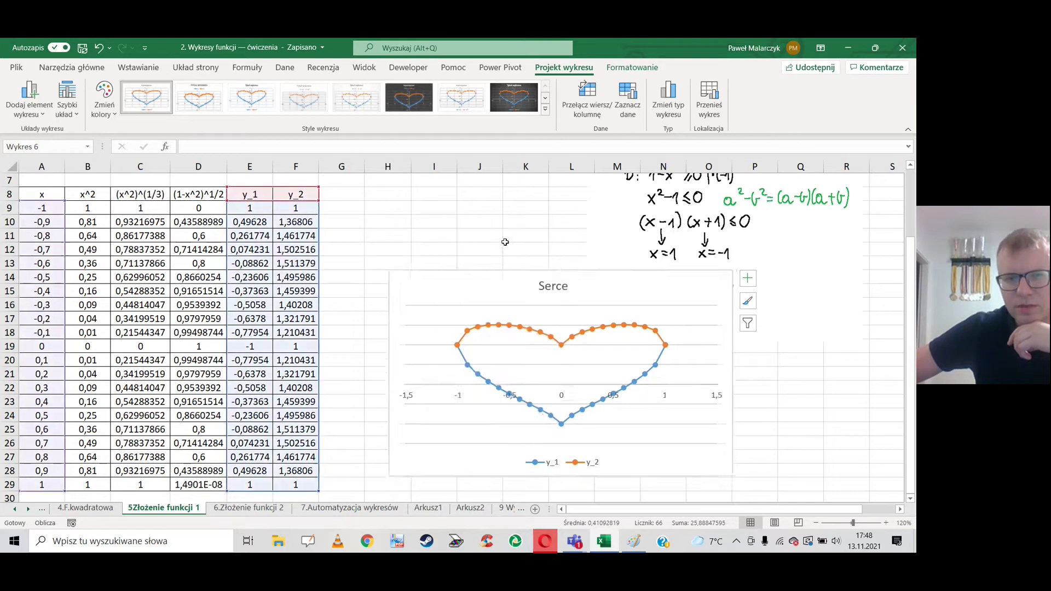
{"action": "left_click", "coordinate": [546, 467]}
{"action": "right_click", "coordinate": [547, 467]}
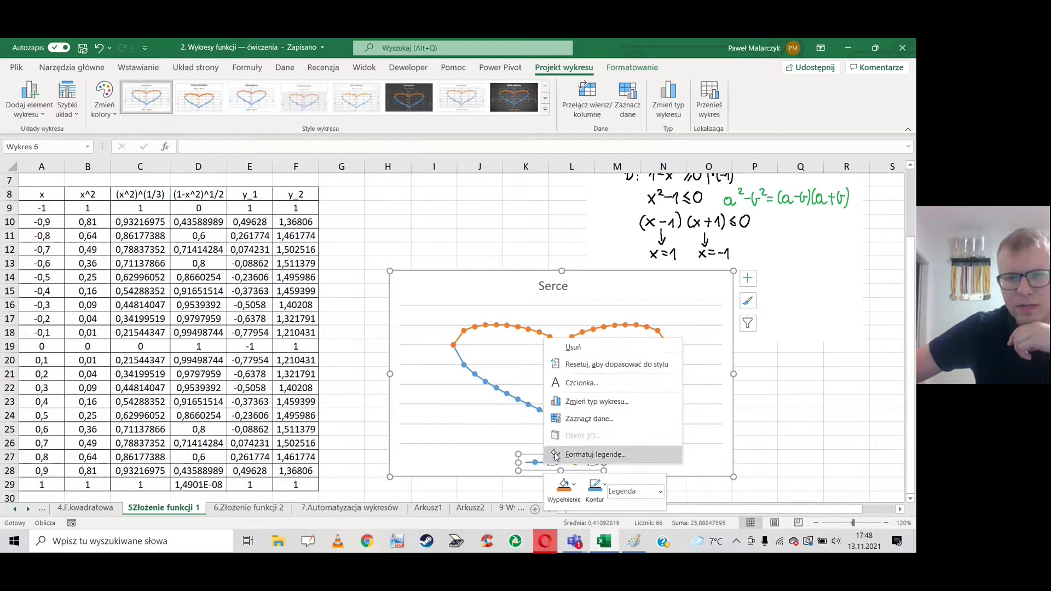
{"action": "left_click", "coordinate": [573, 348]}
Delete the horizontal gridlines
{"action": "left_click", "coordinate": [439, 372]}
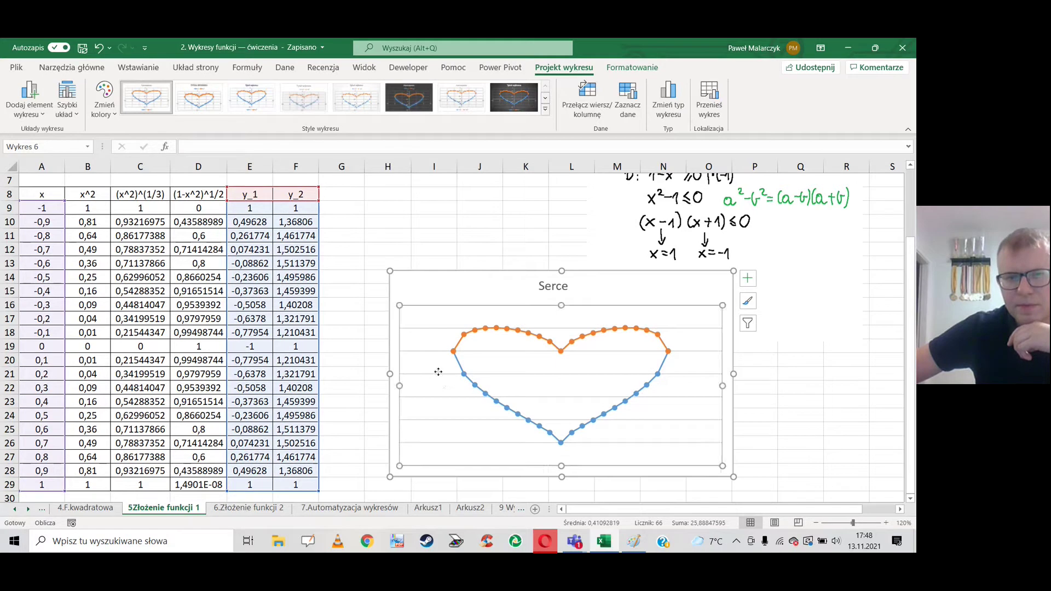
{"action": "left_click", "coordinate": [437, 373]}
{"action": "right_click", "coordinate": [438, 375]}
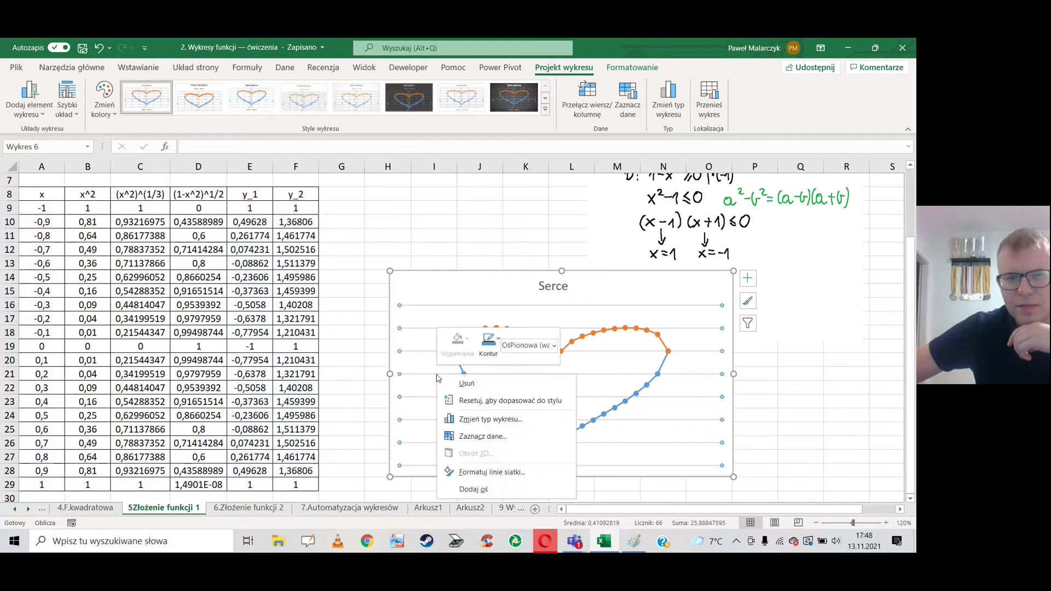
{"action": "left_click", "coordinate": [465, 381]}
Set the lower y_1 curve's Kontur colour to standard red
{"action": "left_click", "coordinate": [465, 377]}
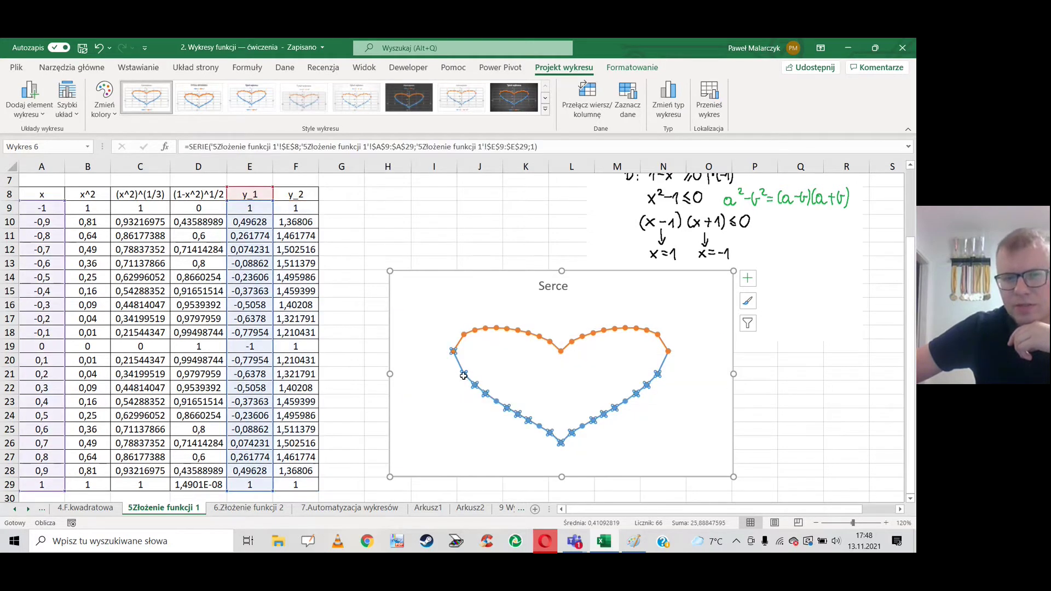
{"action": "right_click", "coordinate": [464, 376]}
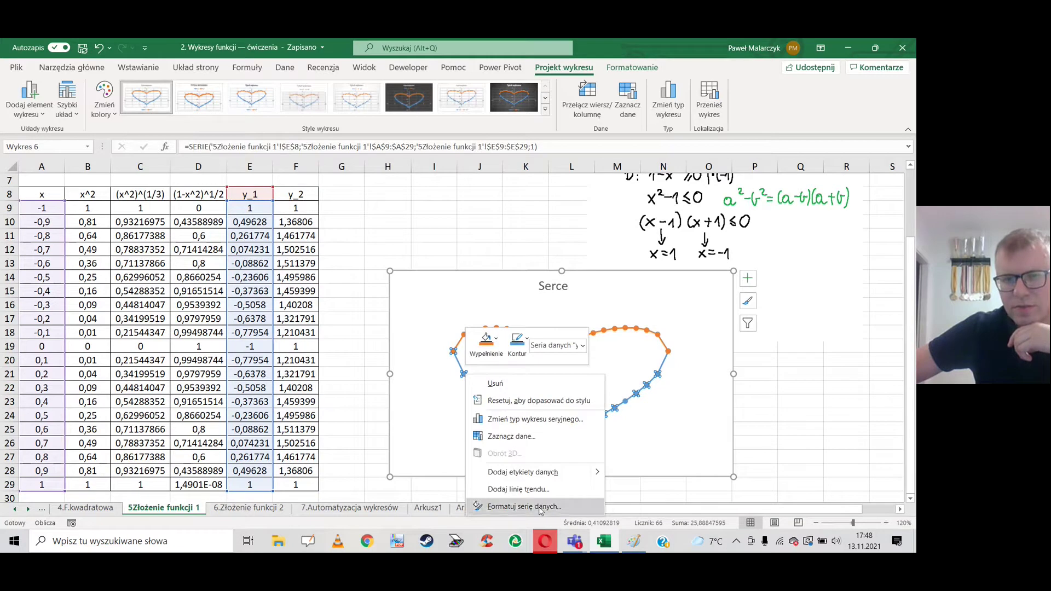
{"action": "left_click", "coordinate": [530, 346]}
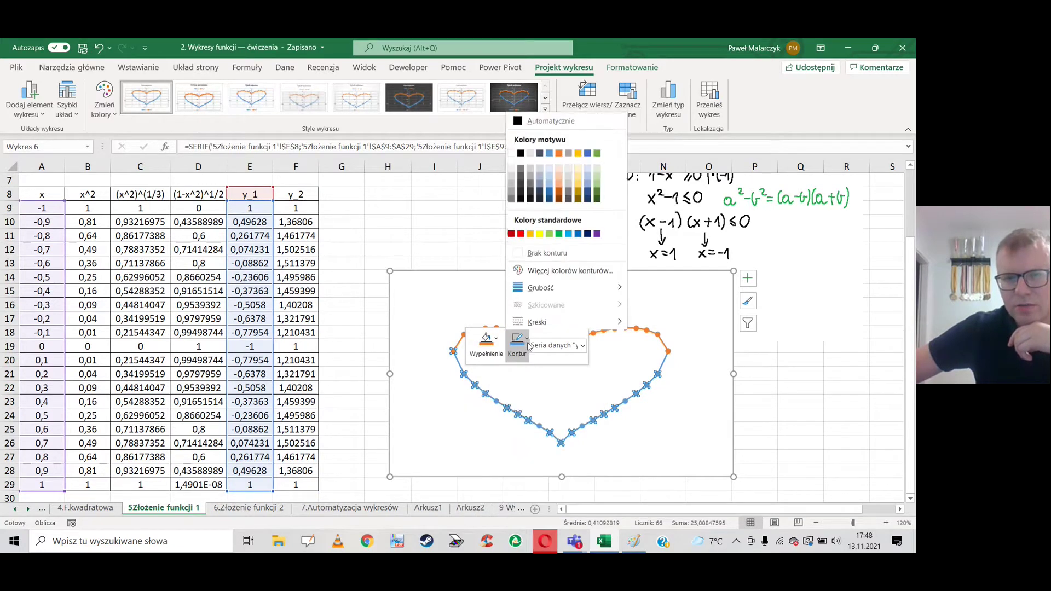
{"action": "left_click", "coordinate": [521, 232]}
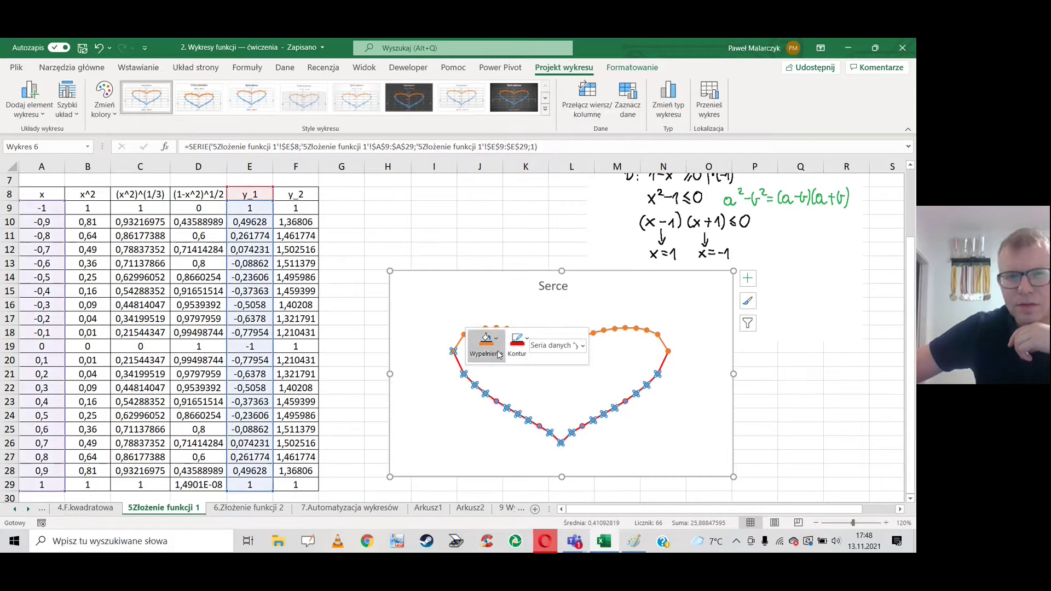
{"action": "left_click", "coordinate": [461, 341]}
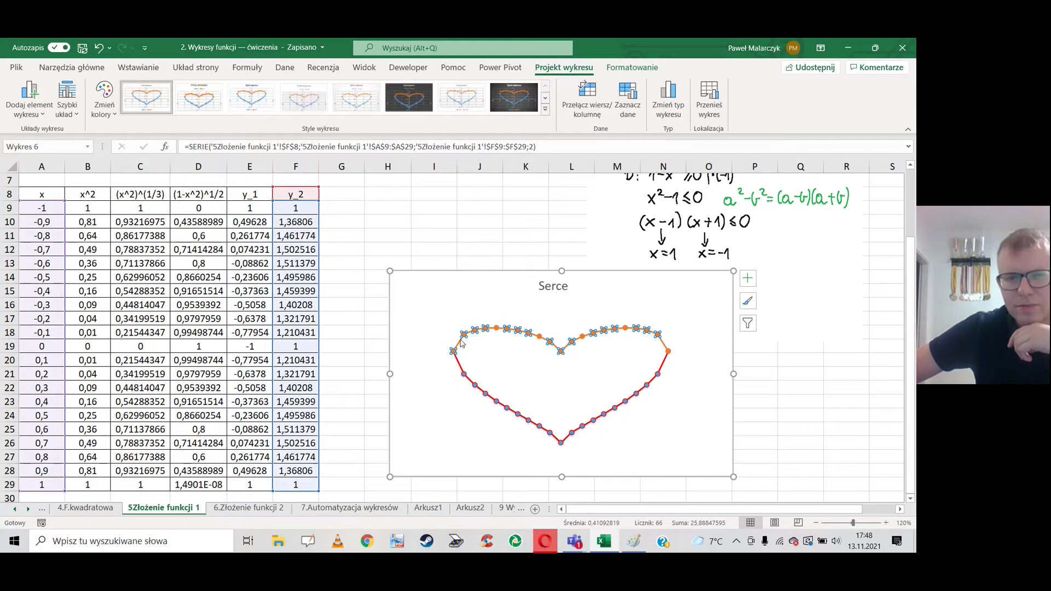
Inspect the formatting settings for a point on the orange y_2 curve
{"action": "right_click", "coordinate": [461, 342]}
{"action": "left_click", "coordinate": [521, 475]}
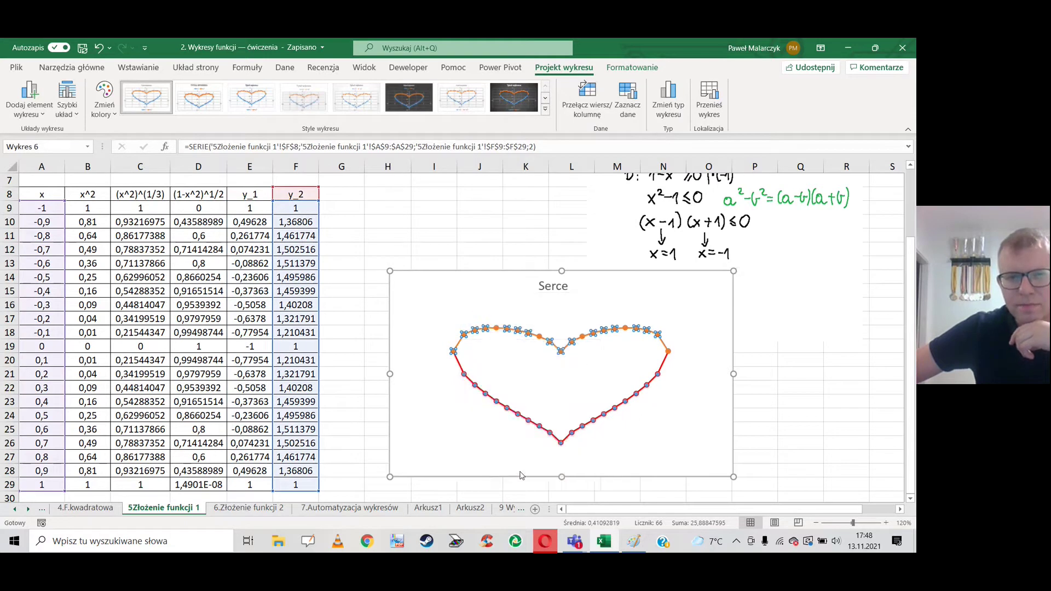
{"action": "left_click", "coordinate": [907, 175]}
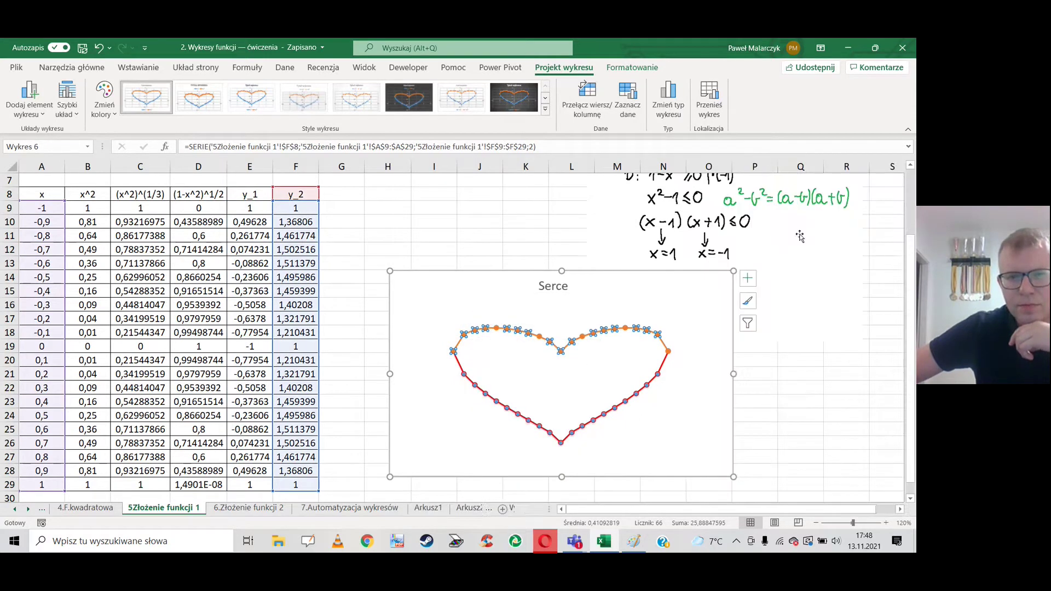
{"action": "double_click", "coordinate": [464, 334]}
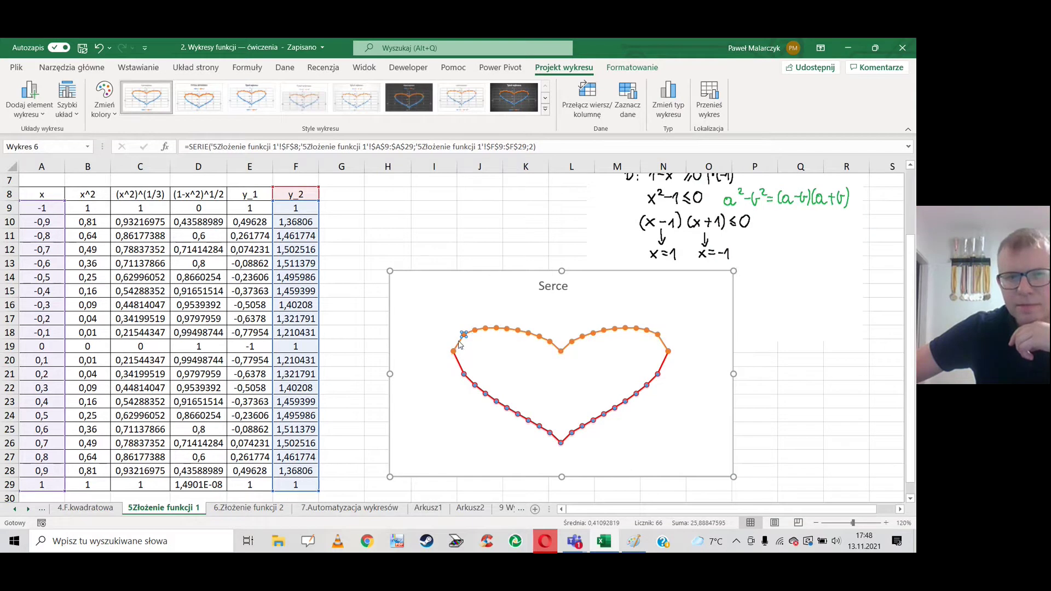
{"action": "left_click", "coordinate": [902, 174]}
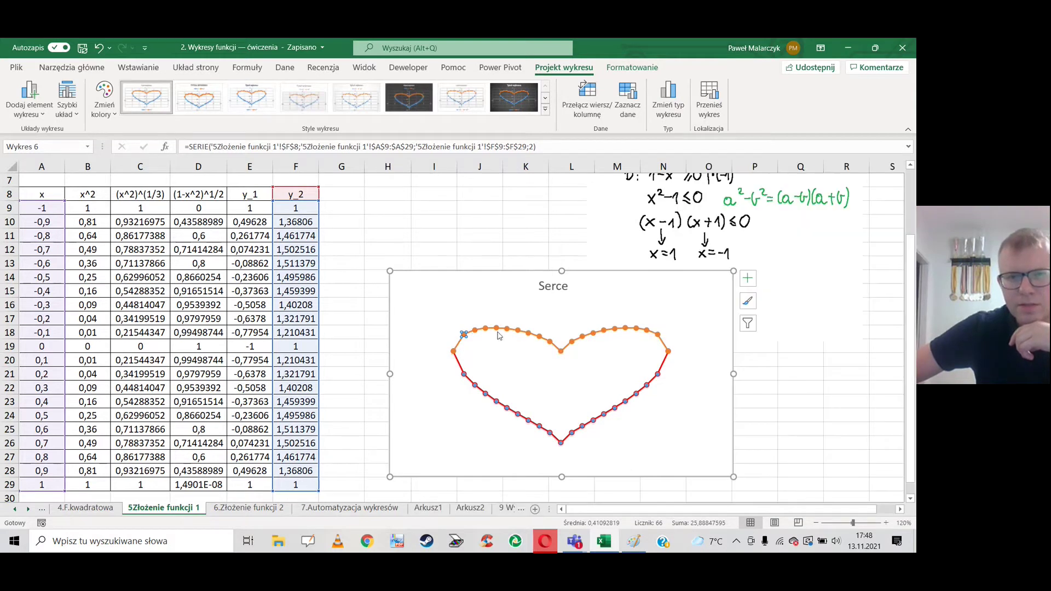
{"action": "right_click", "coordinate": [460, 347]}
{"action": "left_click", "coordinate": [509, 477]}
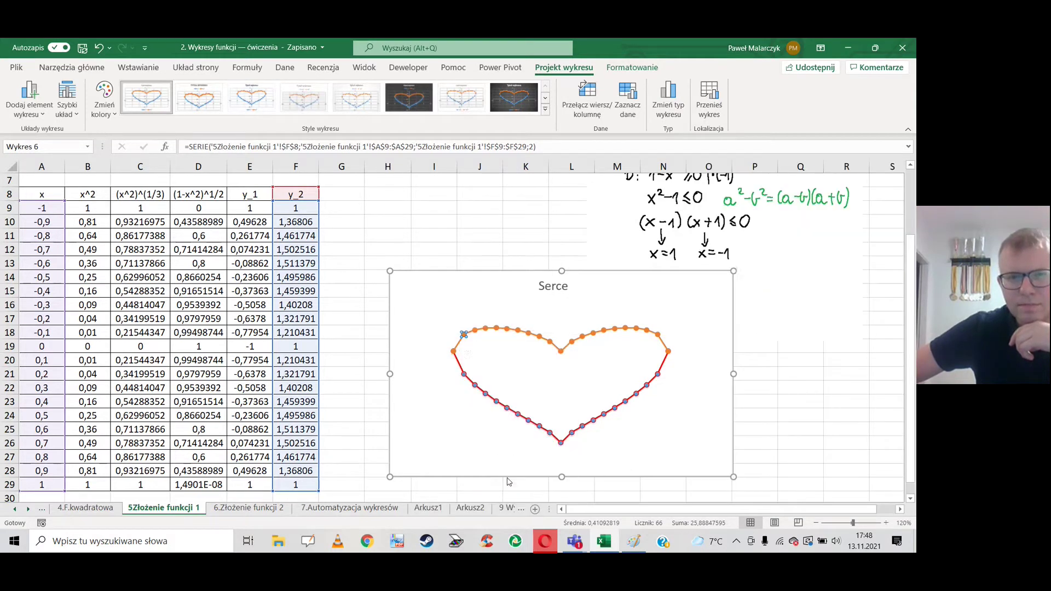
Fill the upper y_2 curve's markers with red
{"action": "left_click", "coordinate": [460, 334]}
{"action": "left_click", "coordinate": [455, 351]}
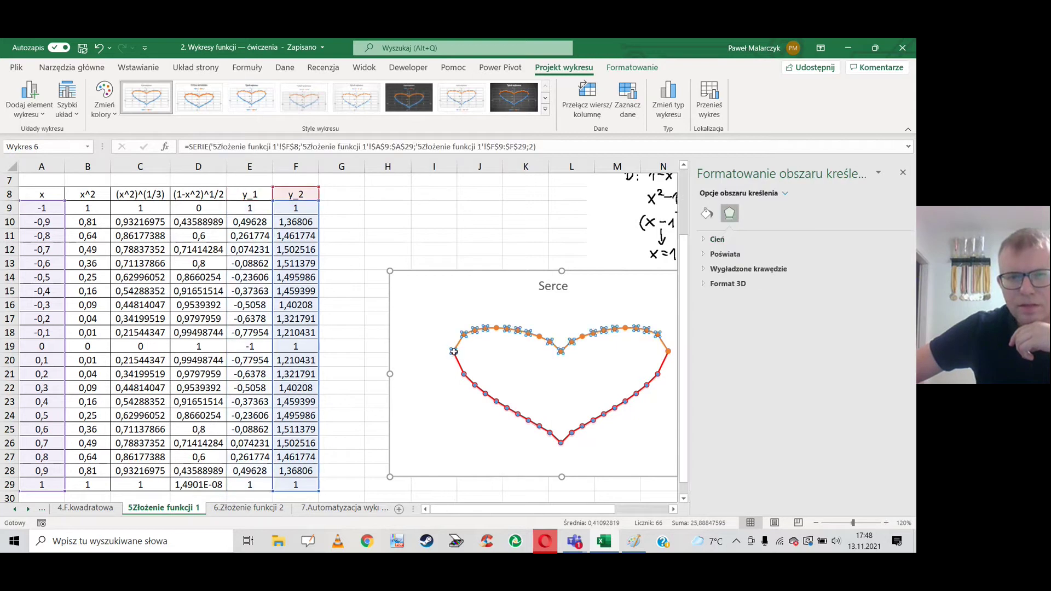
{"action": "right_click", "coordinate": [454, 355]}
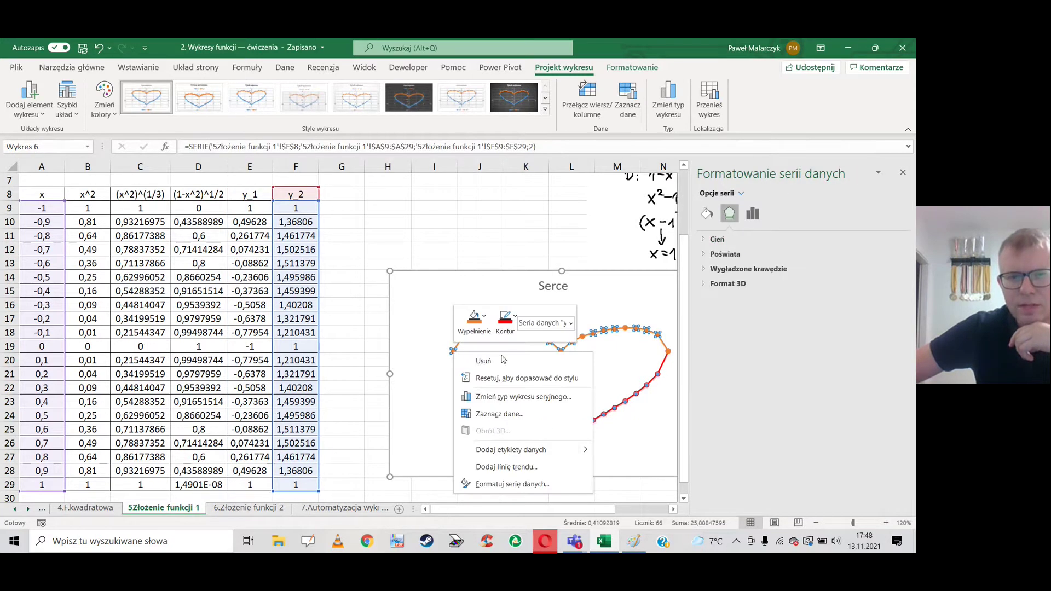
{"action": "left_click", "coordinate": [474, 320]}
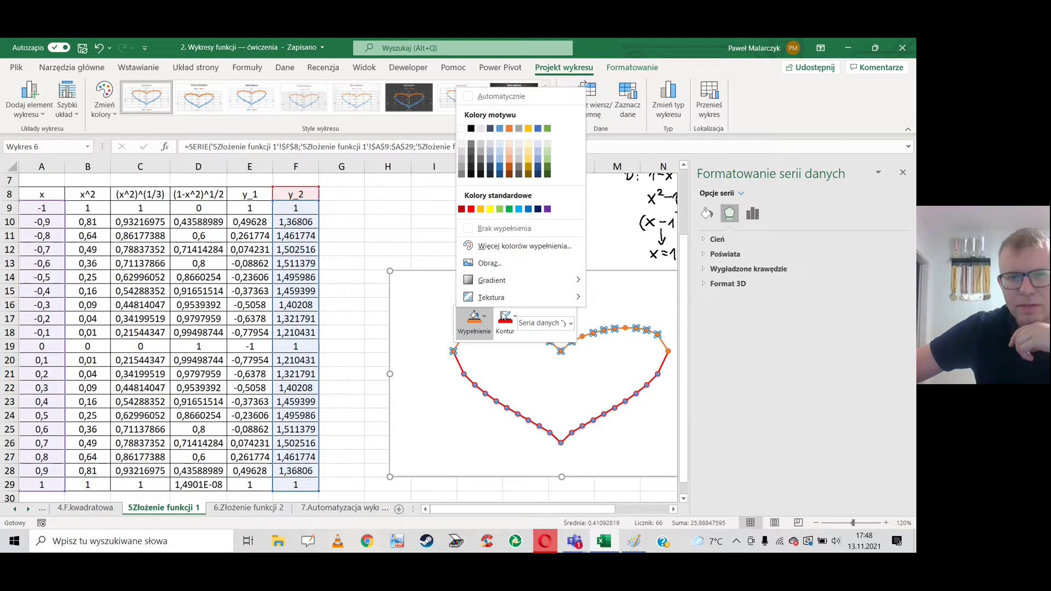
{"action": "left_click", "coordinate": [471, 209]}
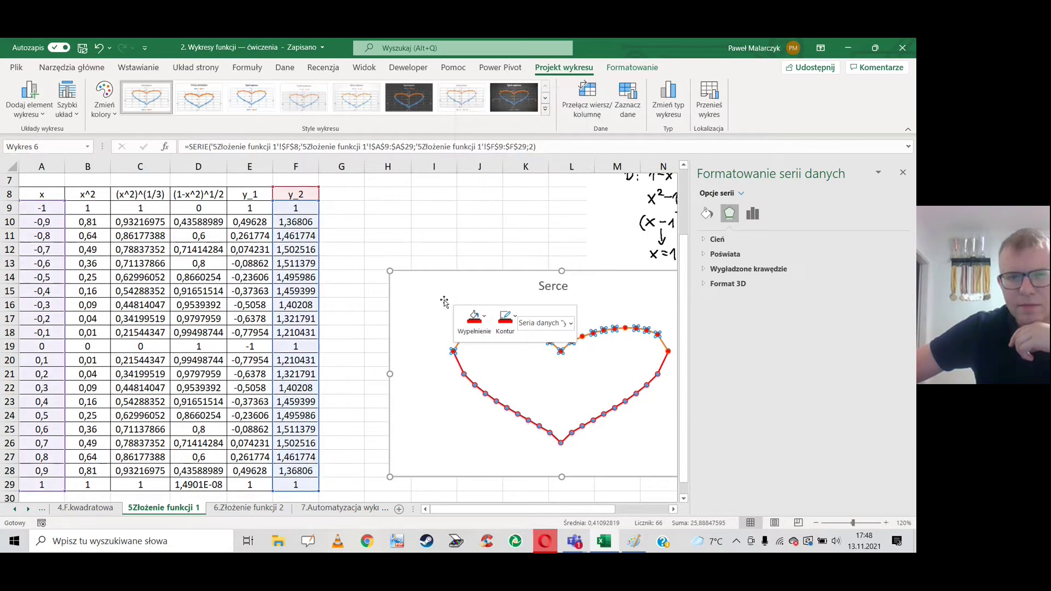
{"action": "left_click", "coordinate": [426, 344]}
{"action": "left_click", "coordinate": [459, 348]}
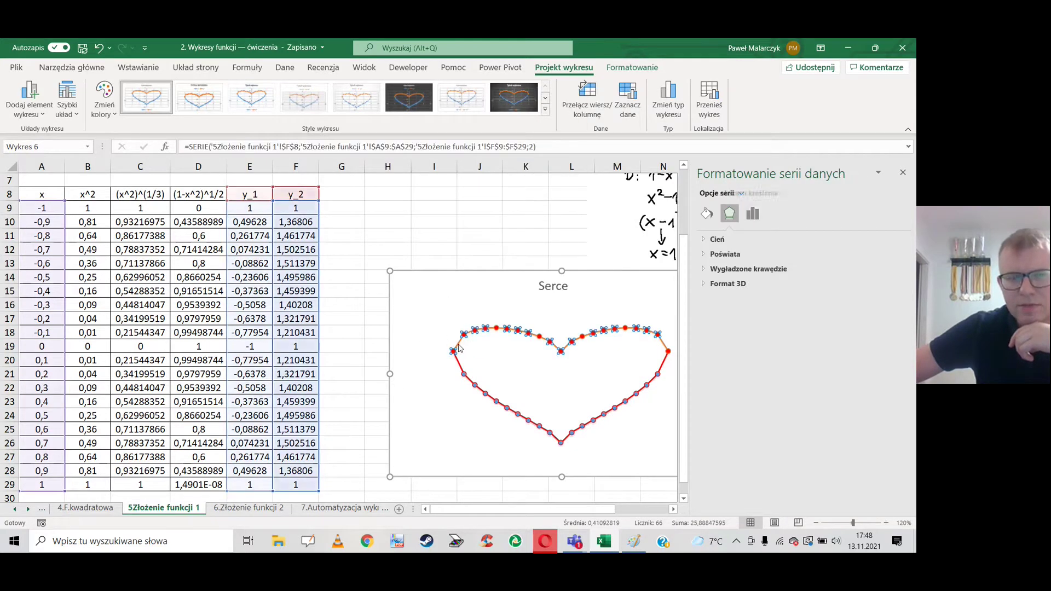
{"action": "right_click", "coordinate": [459, 349]}
{"action": "left_click", "coordinate": [530, 477]}
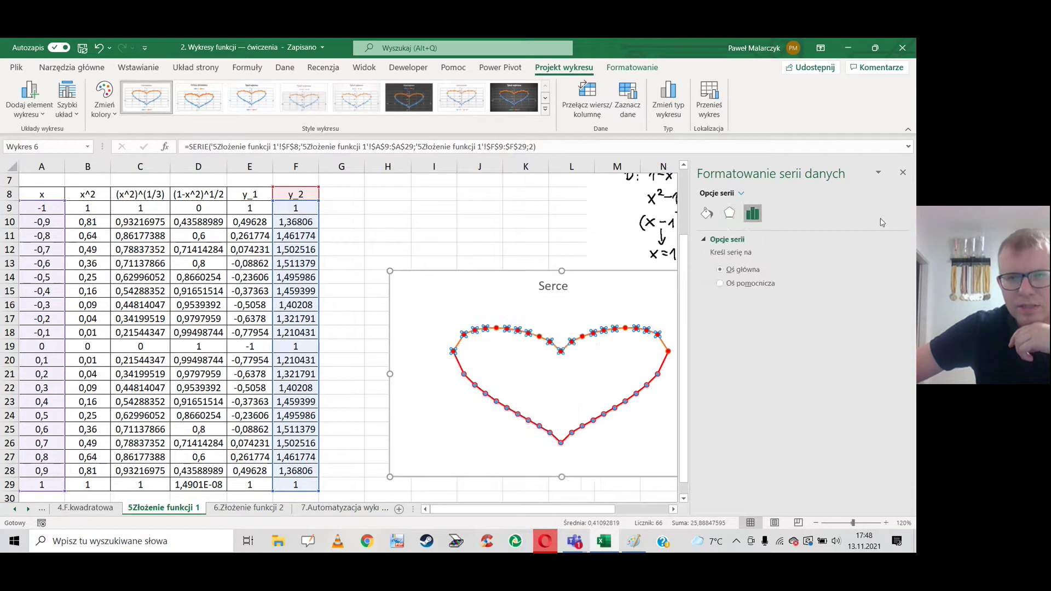
{"action": "left_click", "coordinate": [902, 172]}
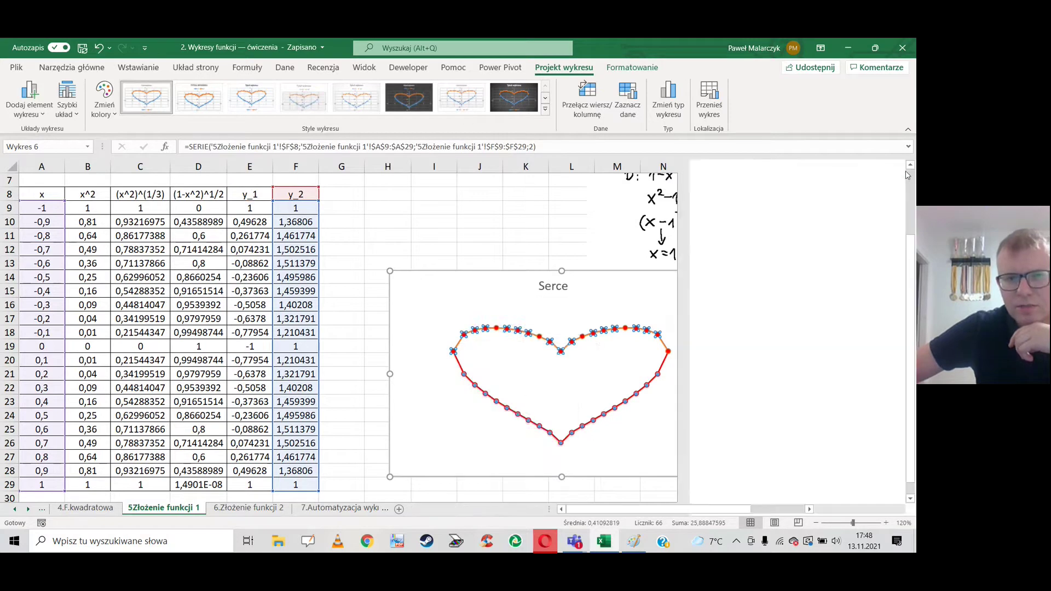
Set the lower y_1 series' Marker Options to None in Format Data Series
{"action": "left_click", "coordinate": [465, 375]}
{"action": "right_click", "coordinate": [465, 374]}
{"action": "left_click", "coordinate": [523, 504]}
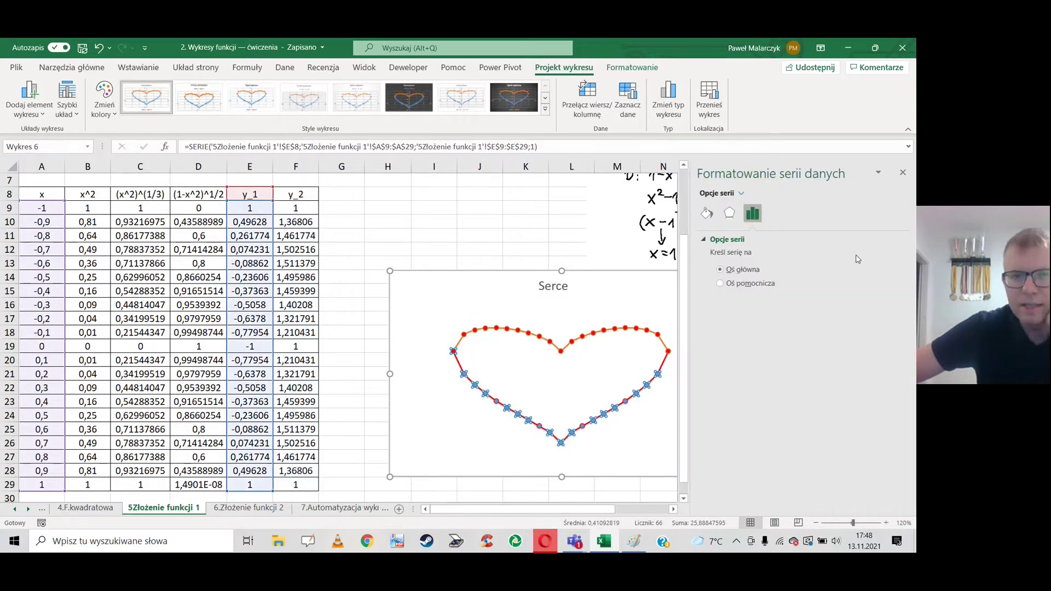
{"action": "left_click", "coordinate": [706, 214]}
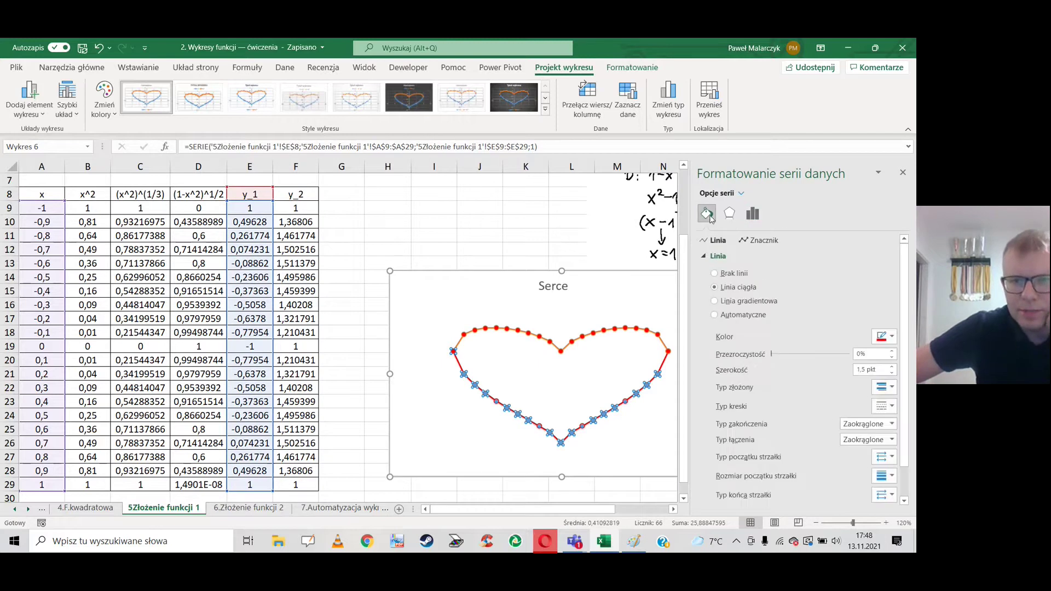
{"action": "left_click", "coordinate": [761, 240]}
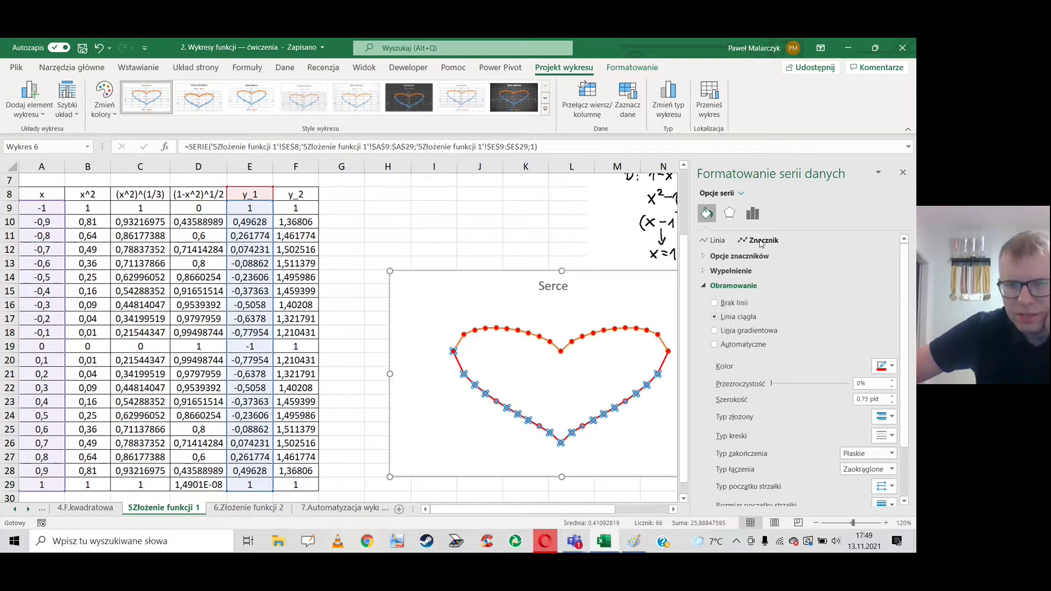
{"action": "left_click", "coordinate": [706, 257]}
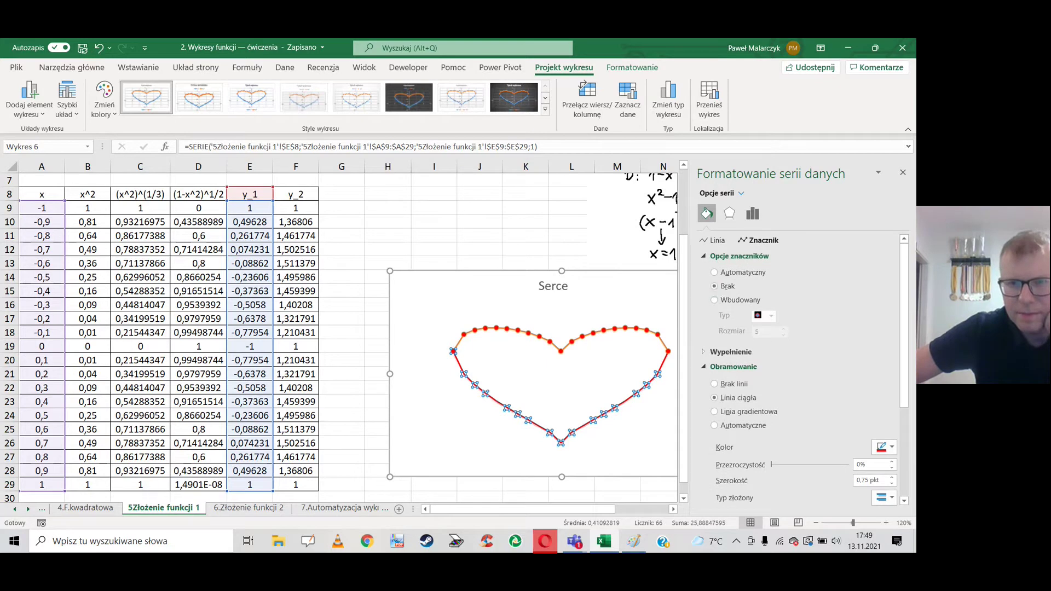
{"action": "left_click", "coordinate": [901, 172]}
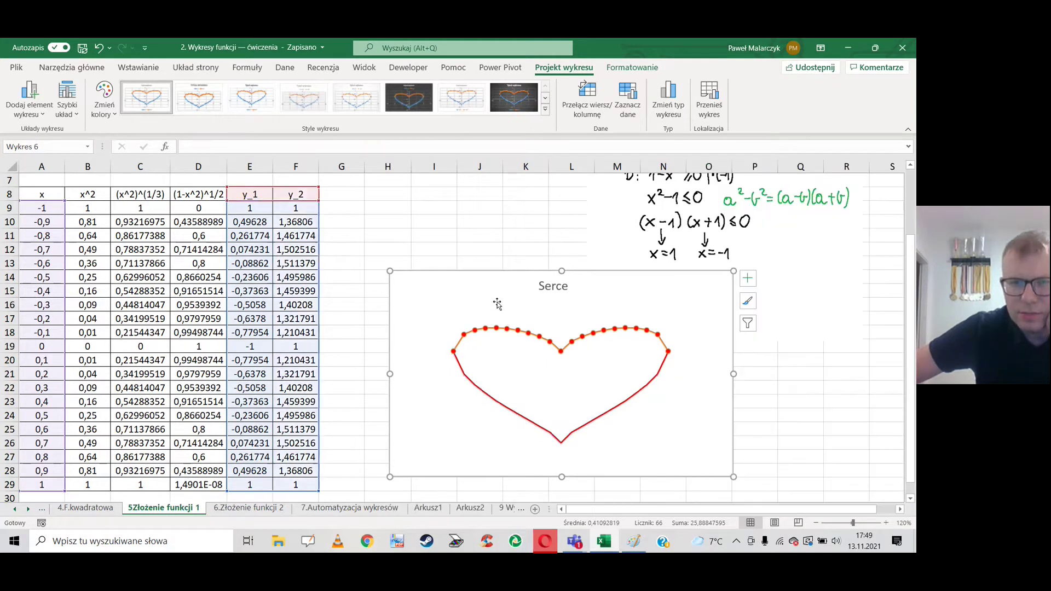
Set the upper y_2 series' markers to None in Format Data Series
{"action": "left_click", "coordinate": [489, 332]}
{"action": "right_click", "coordinate": [487, 329]}
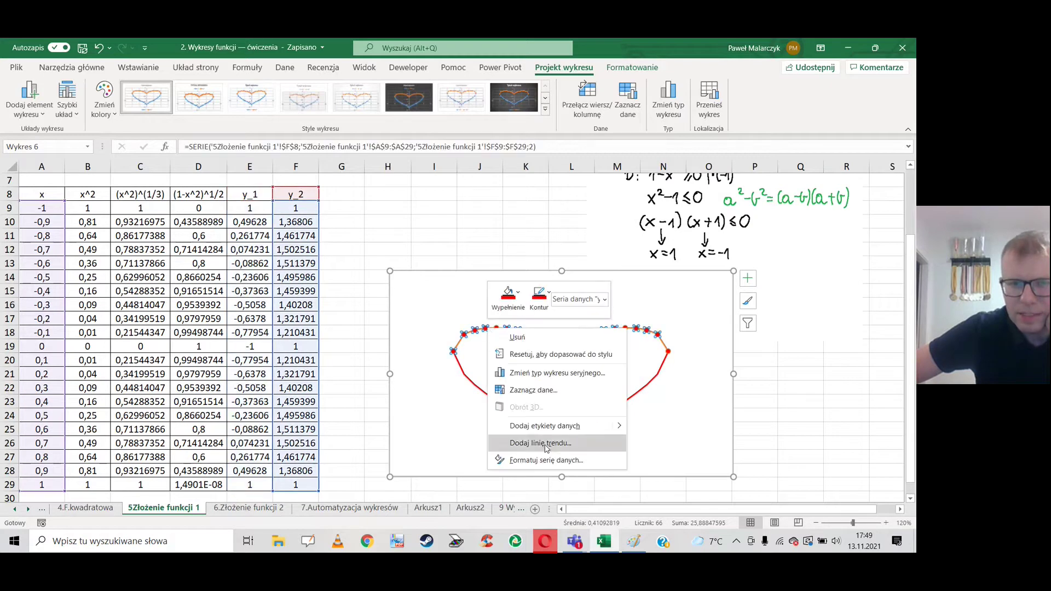
{"action": "left_click", "coordinate": [548, 466]}
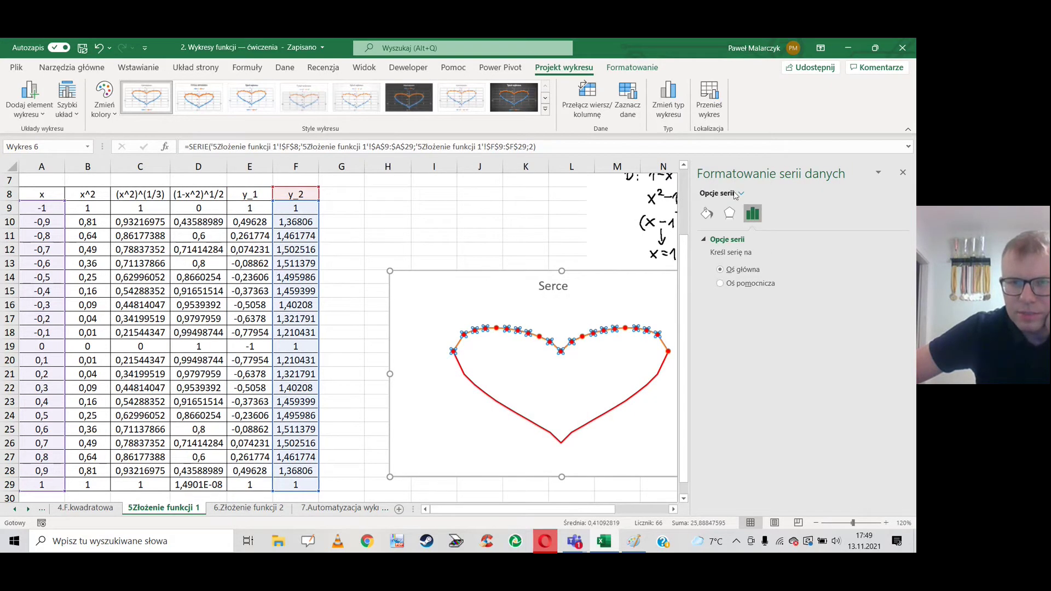
{"action": "left_click", "coordinate": [707, 213]}
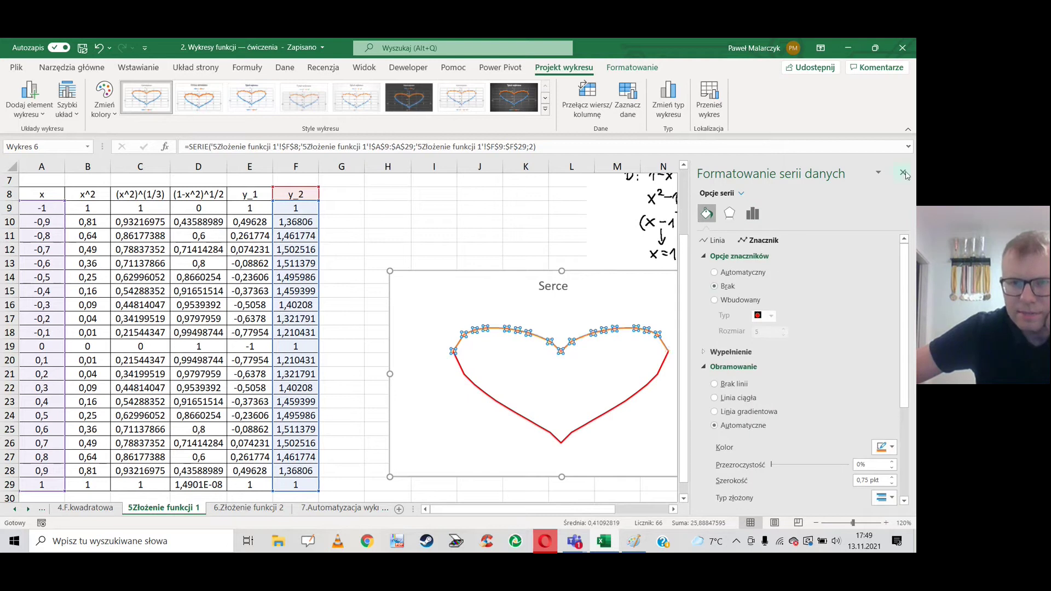
{"action": "left_click", "coordinate": [903, 173]}
{"action": "left_click", "coordinate": [561, 311]}
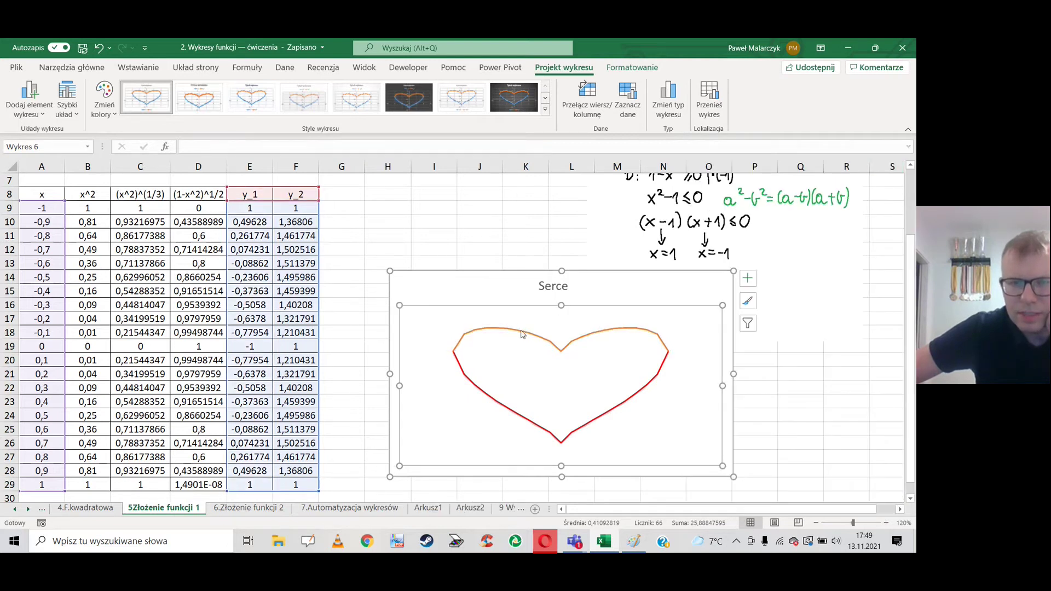
Give the y_2 series a solid red line, then deselect the chart
{"action": "left_click", "coordinate": [522, 334]}
{"action": "right_click", "coordinate": [540, 341]}
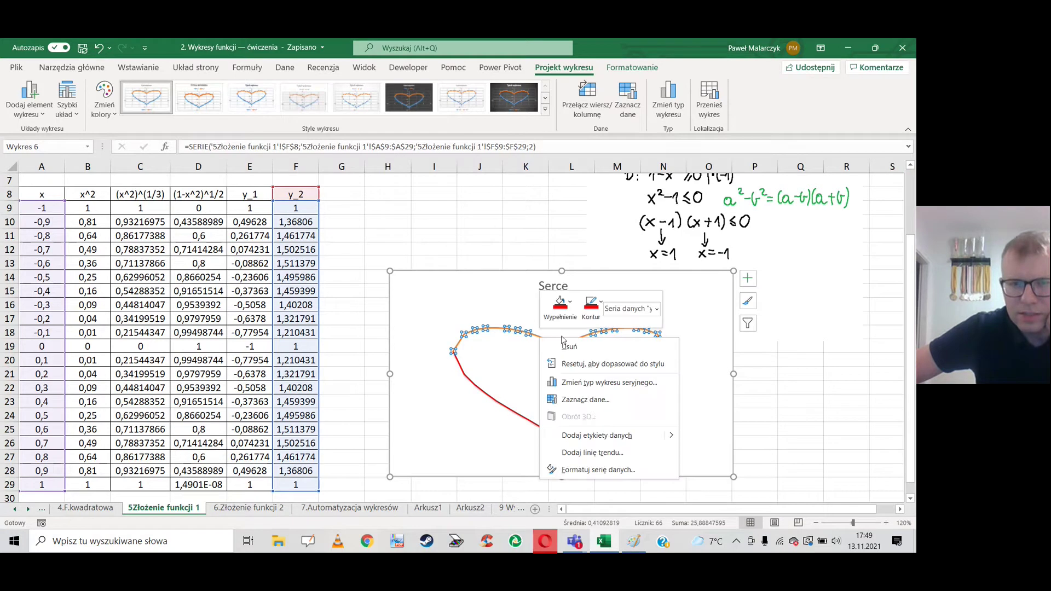
{"action": "left_click", "coordinate": [585, 471]}
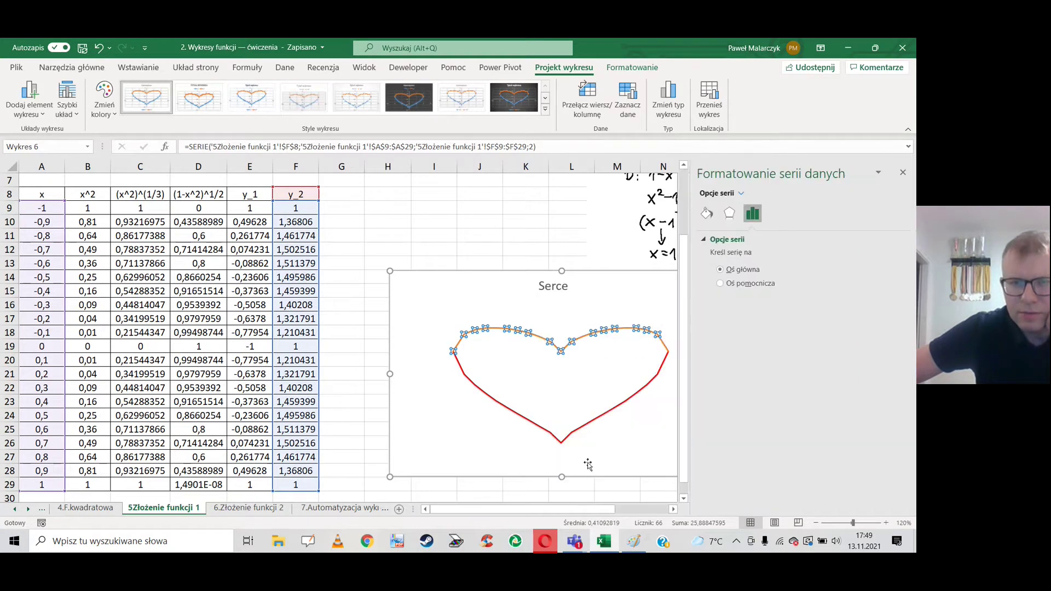
{"action": "left_click", "coordinate": [707, 213]}
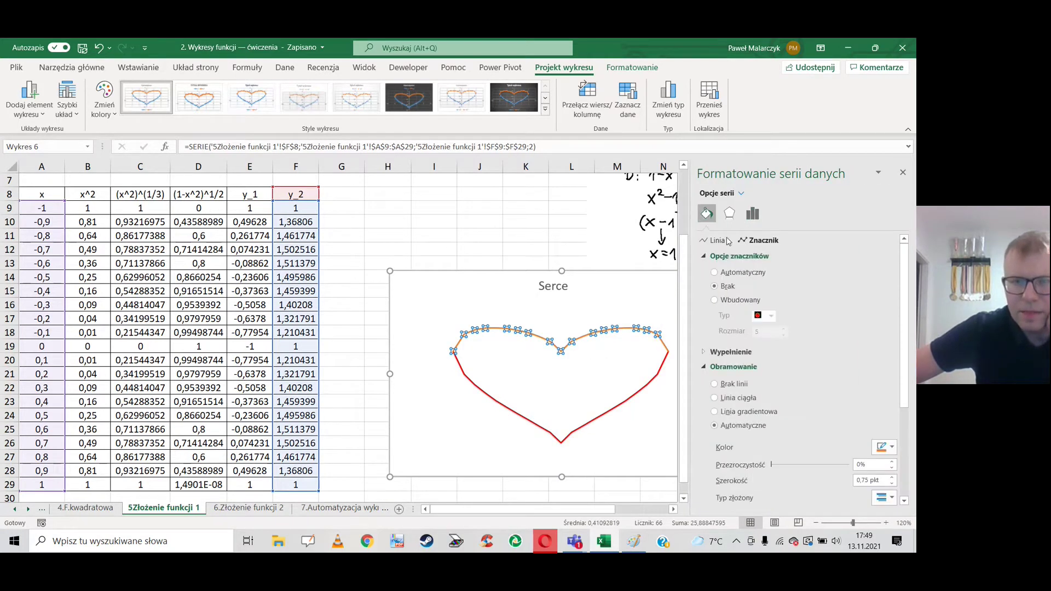
{"action": "left_click", "coordinate": [718, 241]}
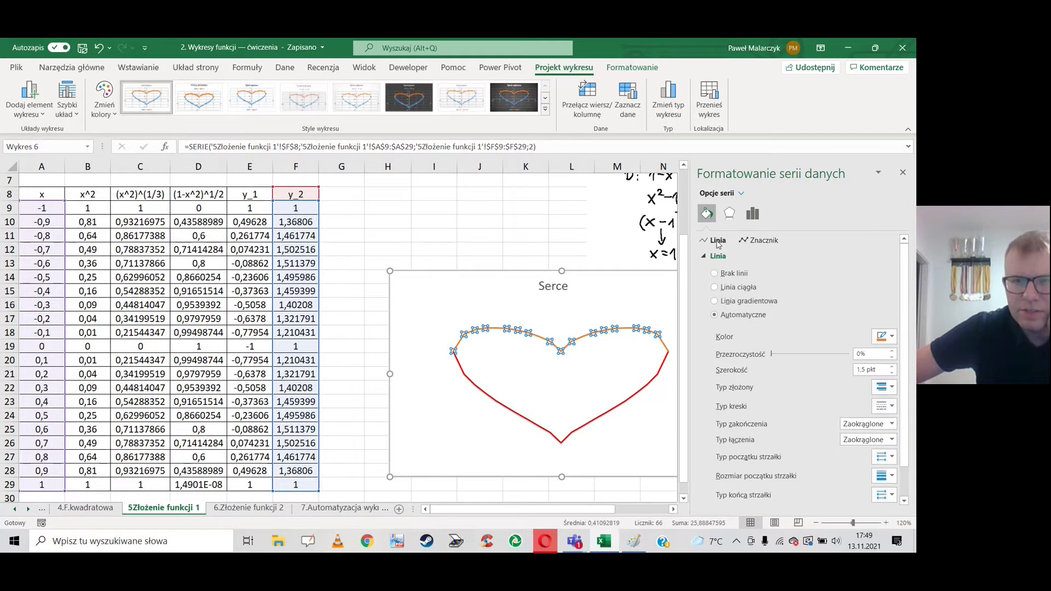
{"action": "left_click", "coordinate": [890, 338]}
{"action": "left_click", "coordinate": [833, 449]}
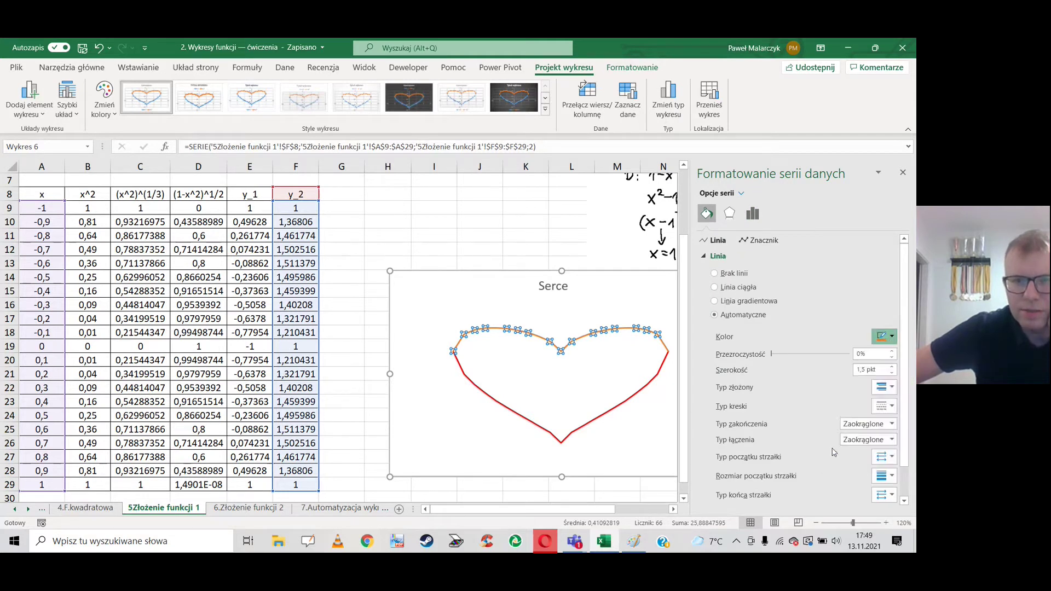
{"action": "left_click", "coordinate": [502, 224]}
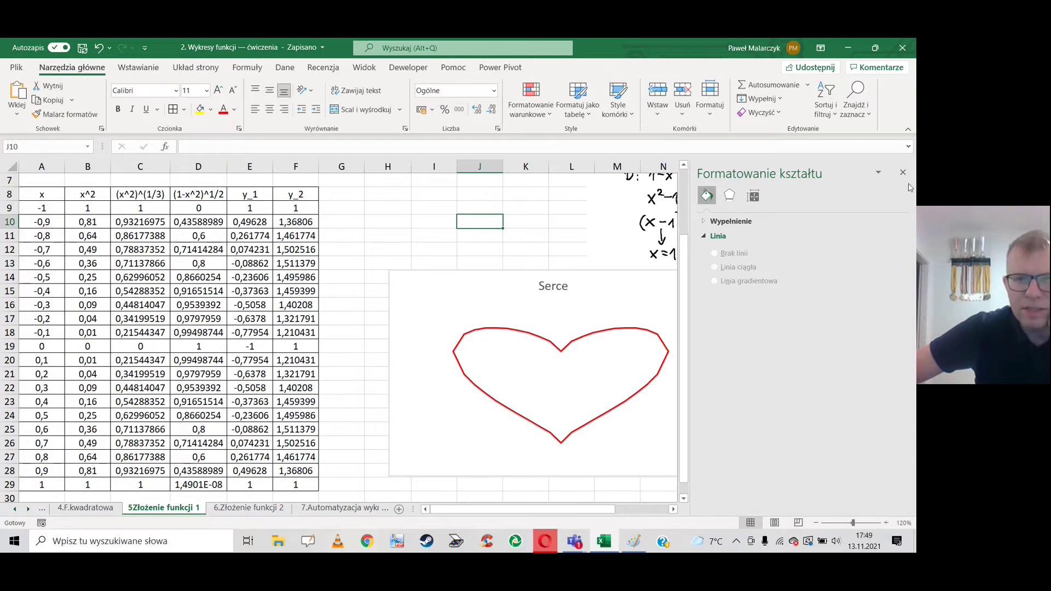
Move the Serce chart up and left beside the table
{"action": "left_click", "coordinate": [903, 173]}
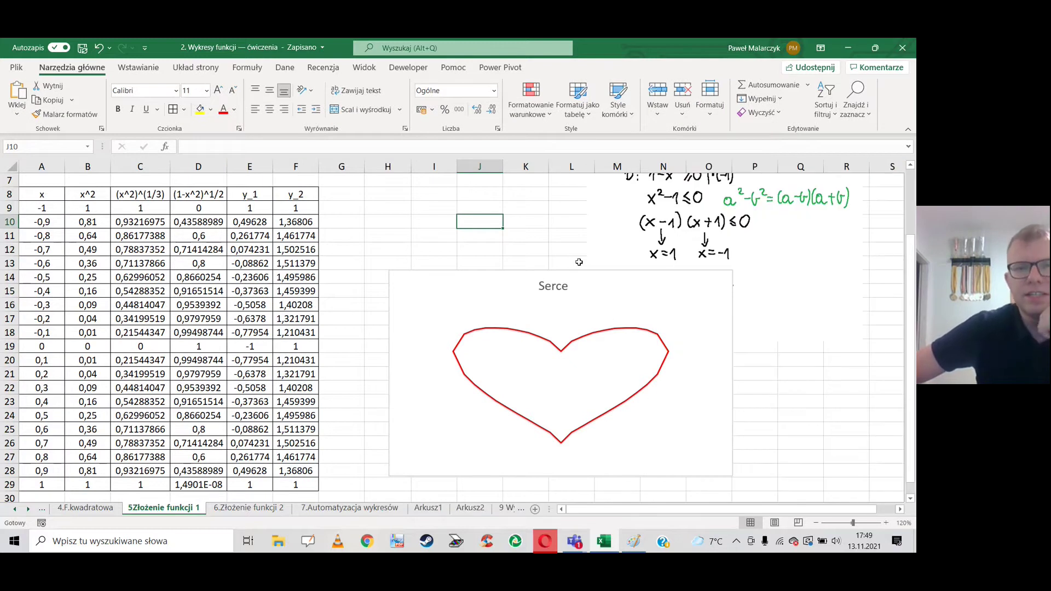
{"action": "left_click_drag", "start_coordinate": [535, 286], "coordinate": [480, 301]}
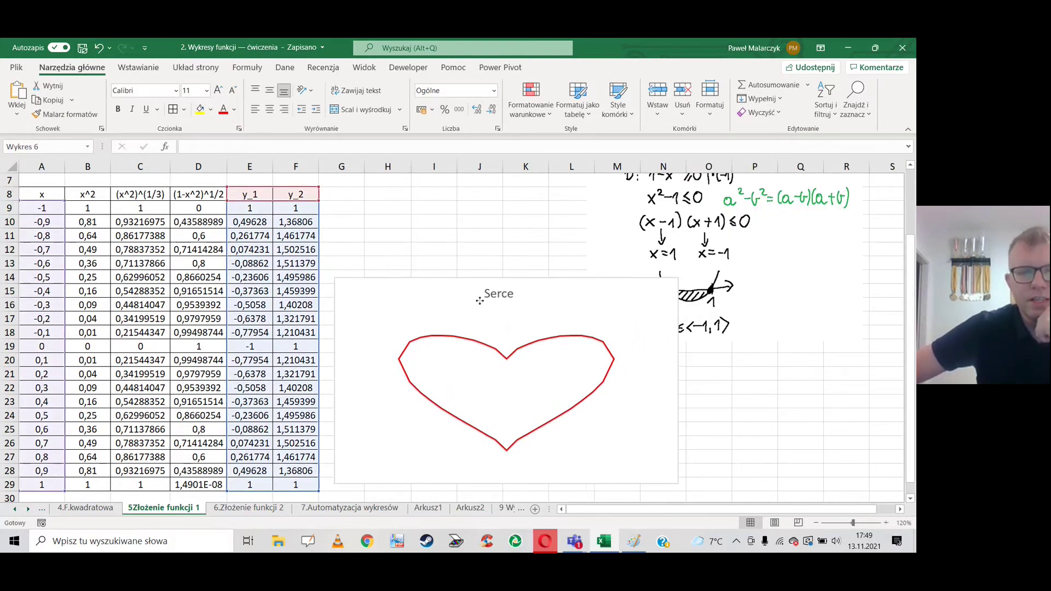
{"action": "mouse_move", "coordinate": [480, 300]}
{"action": "left_mouse_down"}
{"action": "mouse_move", "coordinate": [470, 266]}
{"action": "mouse_move", "coordinate": [386, 225]}
{"action": "left_mouse_up"}
{"action": "left_click", "coordinate": [450, 293]}
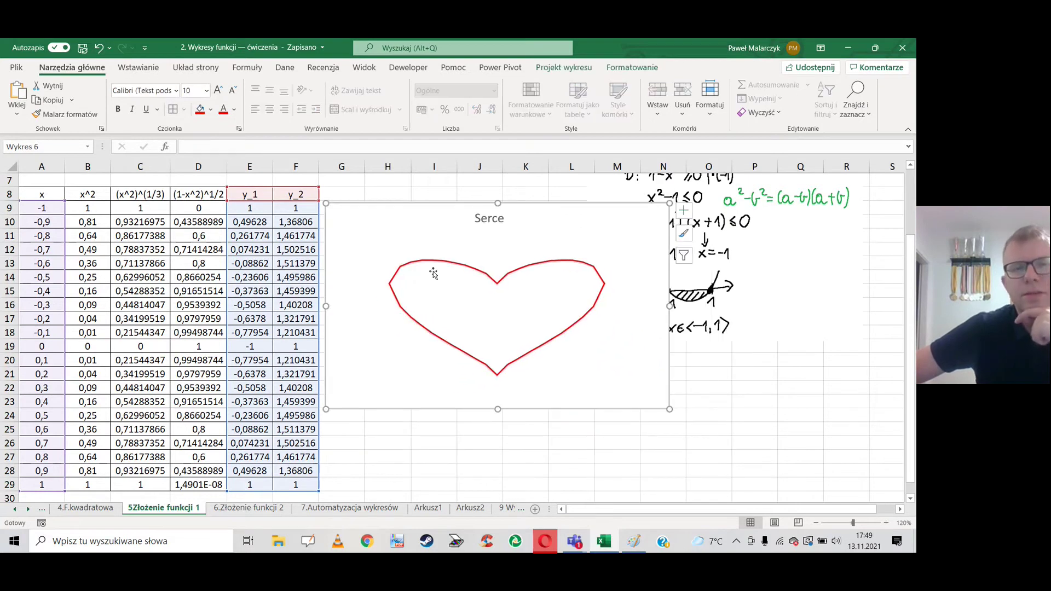
Resize the heart chart to a compact size
{"action": "left_click", "coordinate": [427, 265]}
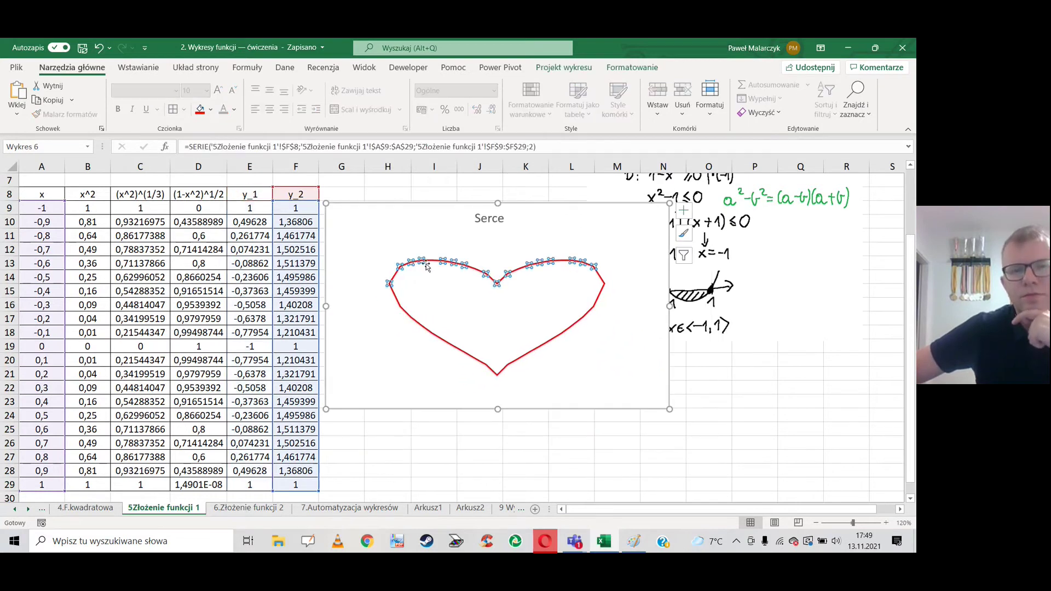
{"action": "left_click", "coordinate": [545, 343]}
{"action": "left_click", "coordinate": [526, 319]}
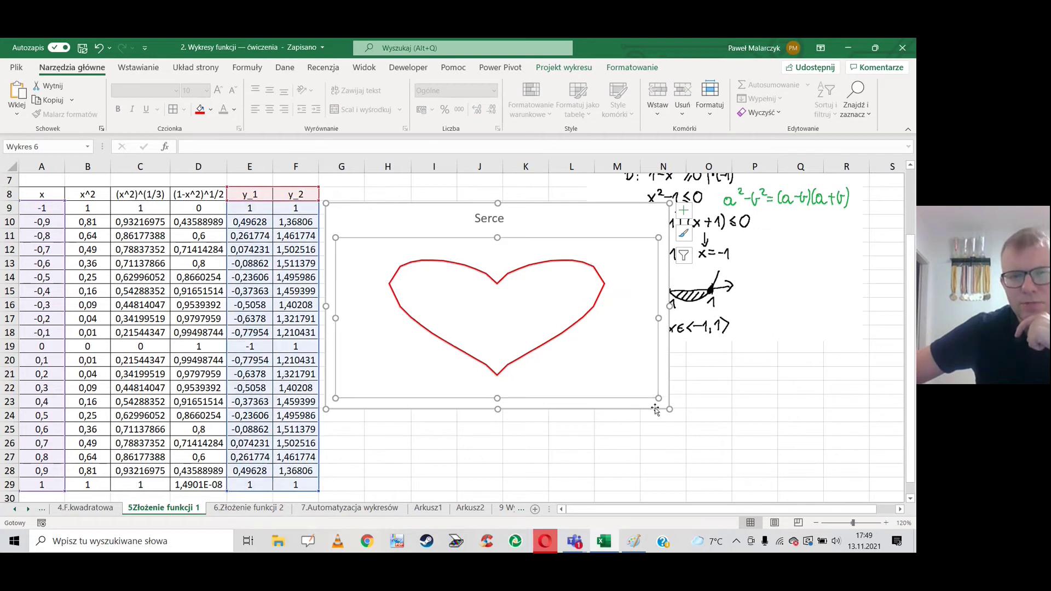
{"action": "left_click_drag", "start_coordinate": [671, 410], "coordinate": [719, 460]}
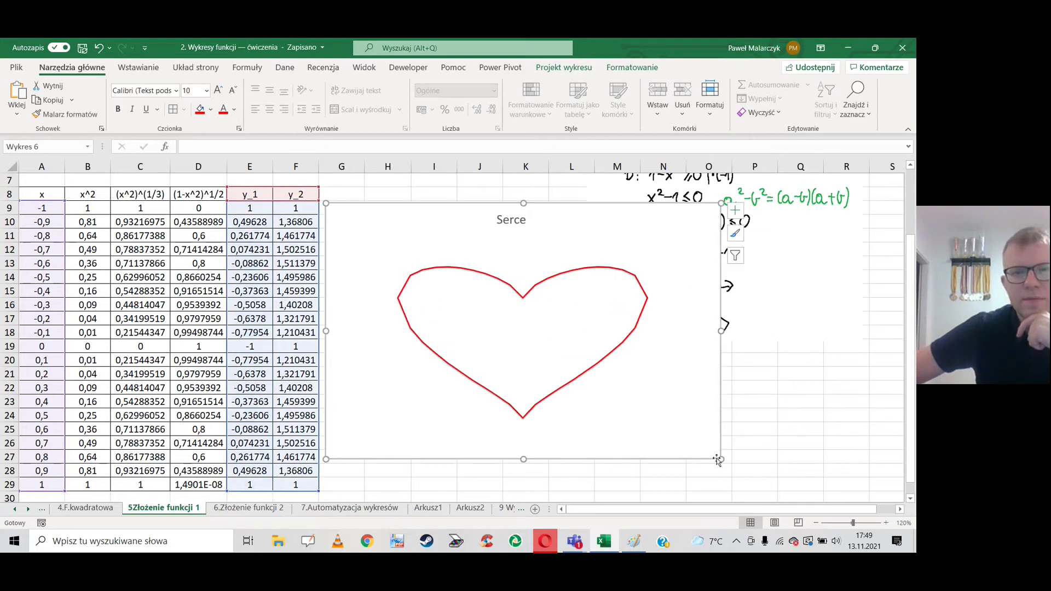
{"action": "mouse_move", "coordinate": [723, 459]}
{"action": "left_mouse_down"}
{"action": "mouse_move", "coordinate": [553, 353]}
{"action": "mouse_move", "coordinate": [576, 377]}
{"action": "left_mouse_up"}
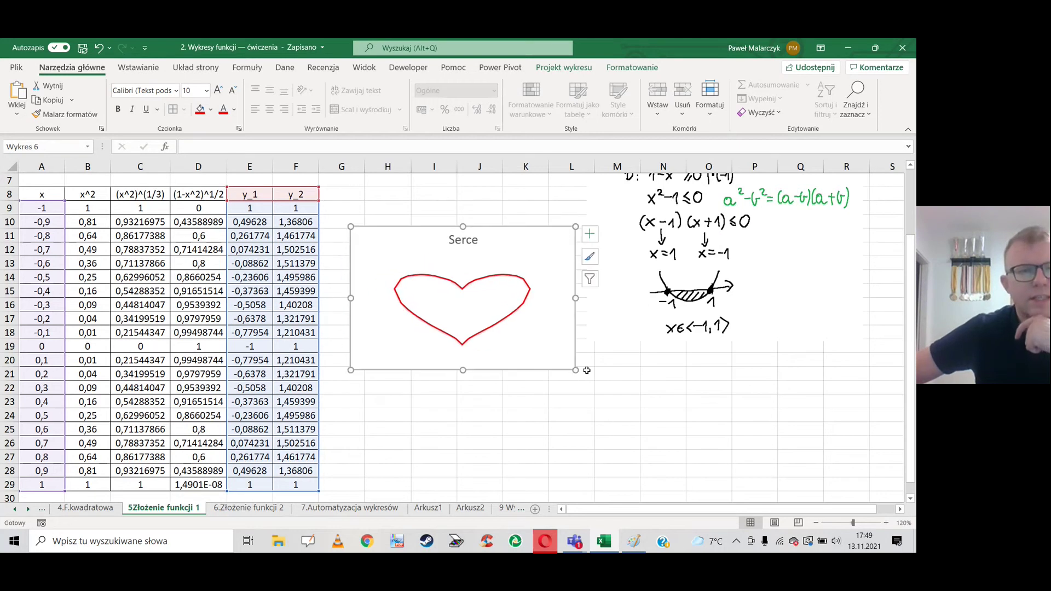
Bring the Teams meeting window to the front
{"action": "scroll", "coordinate": [618, 364], "scroll_direction": "up", "scroll_amount": 1}
{"action": "scroll", "coordinate": [608, 365], "scroll_direction": "down", "scroll_amount": 1}
{"action": "scroll", "coordinate": [596, 364], "scroll_direction": "down", "scroll_amount": 2}
{"action": "scroll", "coordinate": [588, 370], "scroll_direction": "up", "scroll_amount": 2}
{"action": "scroll", "coordinate": [587, 372], "scroll_direction": "up", "scroll_amount": 2}
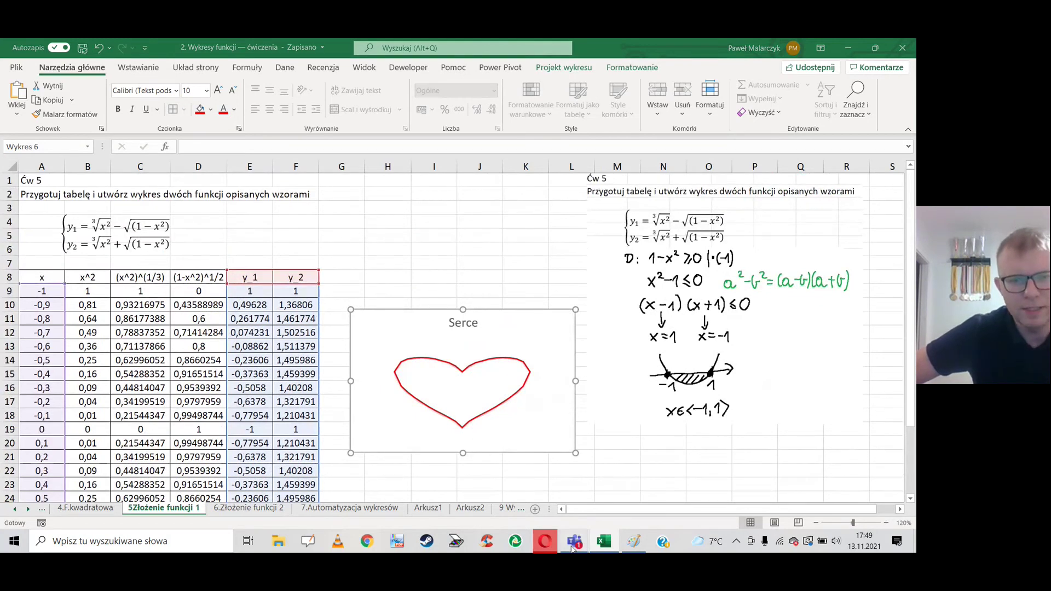
{"action": "mouse_move", "coordinate": [574, 541]}
{"action": "left_click", "coordinate": [553, 484]}
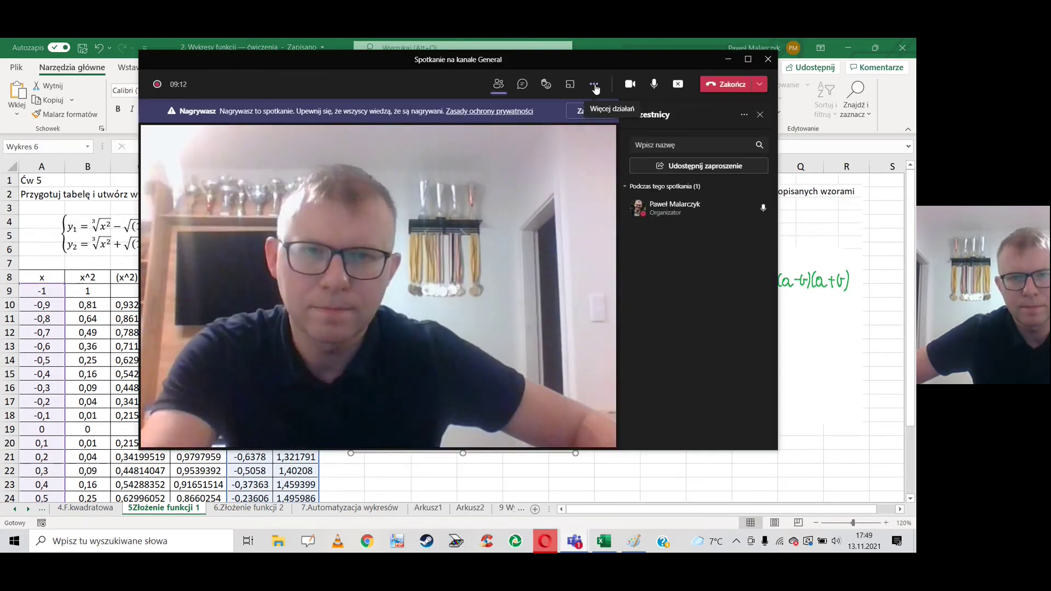